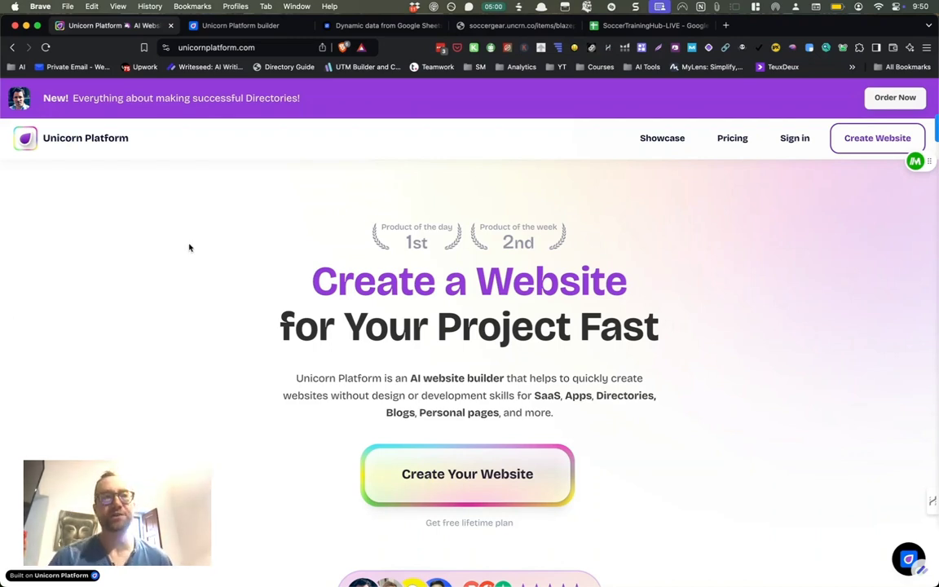
# Review the Unicorn Platform home page, including its website builder feature overview
pyautogui.scroll(-2, 189, 247)
pyautogui.scroll(2, 189, 247)
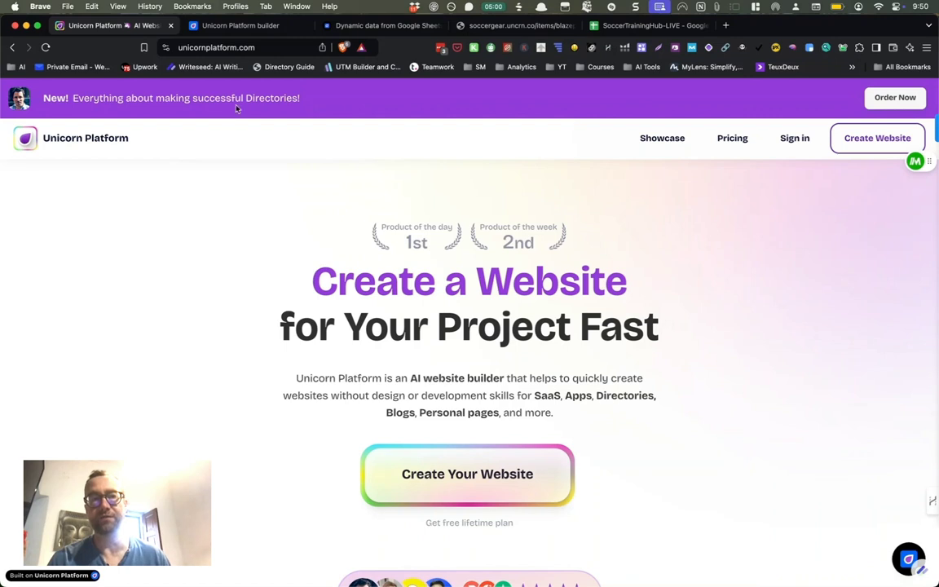
pyautogui.scroll(-1, 250, 335)
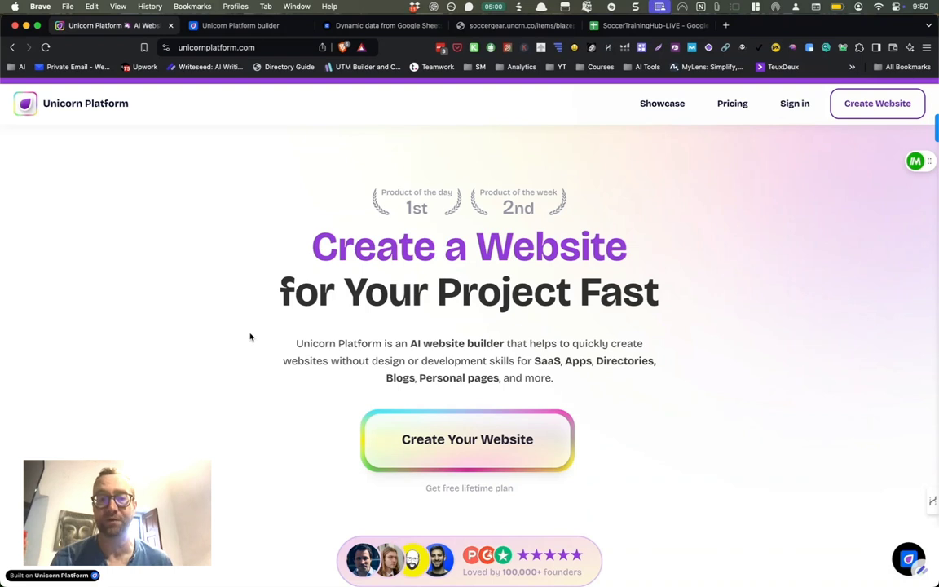
pyautogui.scroll(-12, 250, 335)
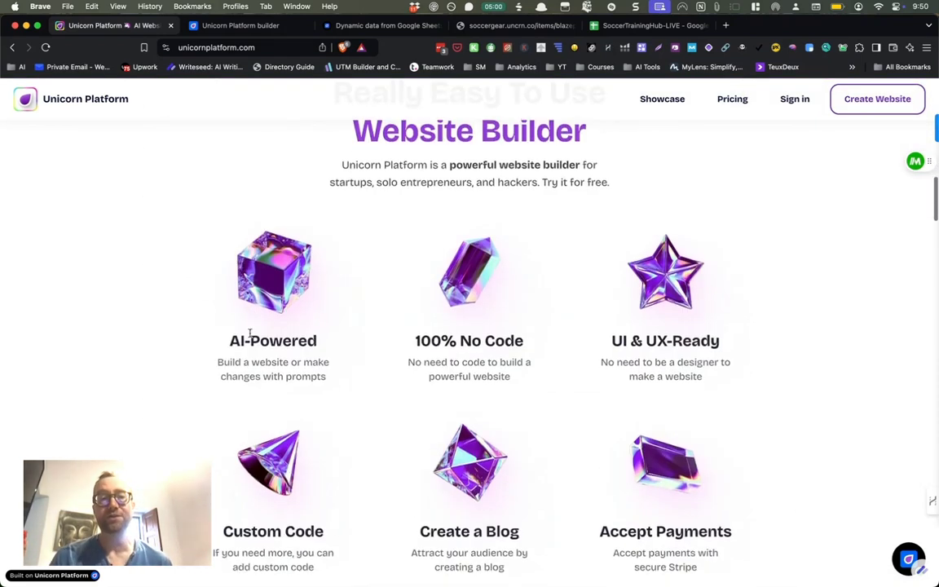
pyautogui.scroll(-3, 250, 335)
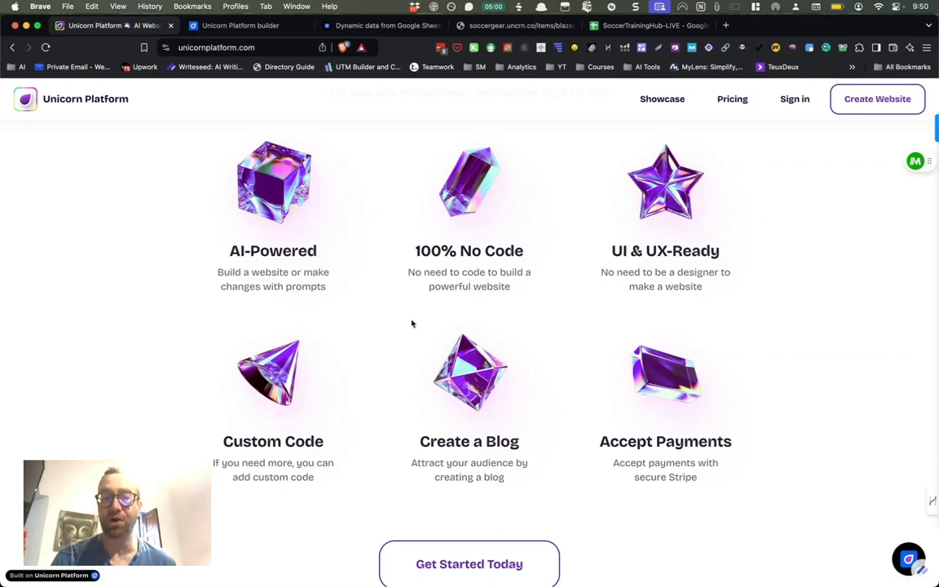
pyautogui.scroll(15, 516, 350)
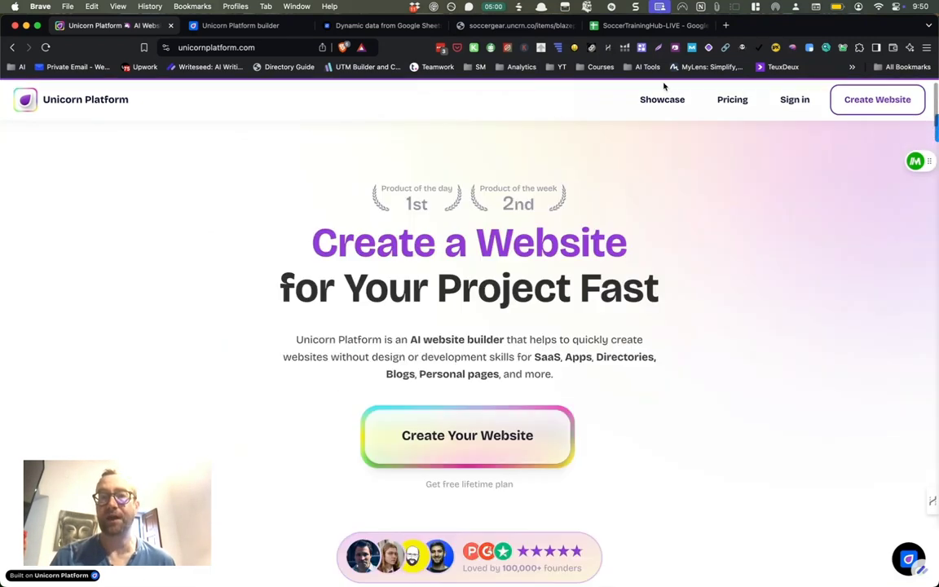
# Open the Unicorn Platform pricing page and compare the plans by price, published websites and included features
pyautogui.click(721, 109)
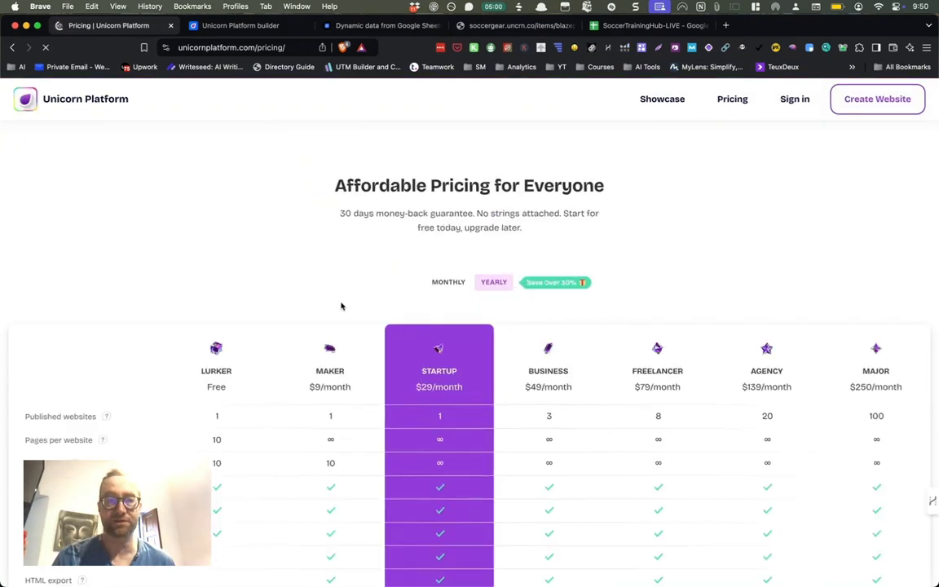
pyautogui.scroll(-5, 341, 305)
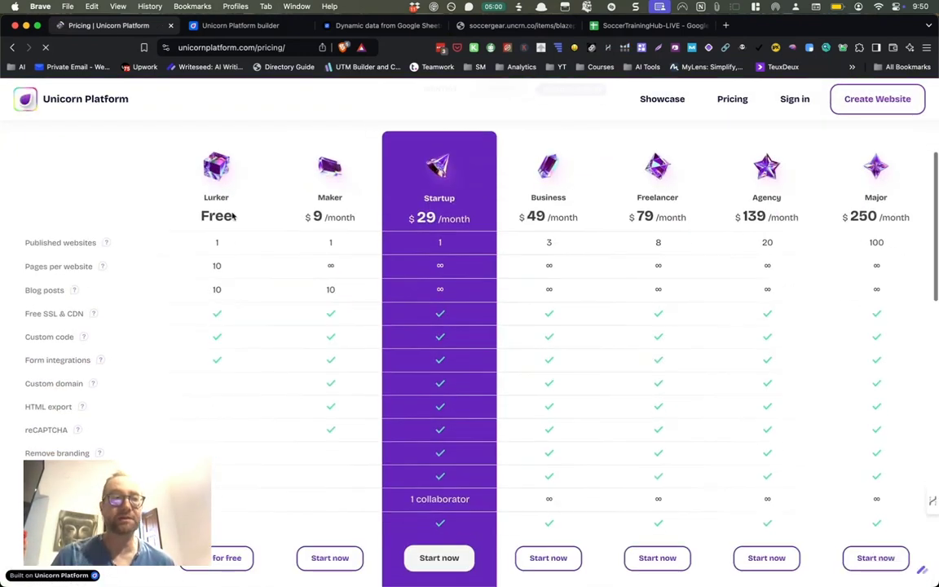
pyautogui.moveTo(104, 242)
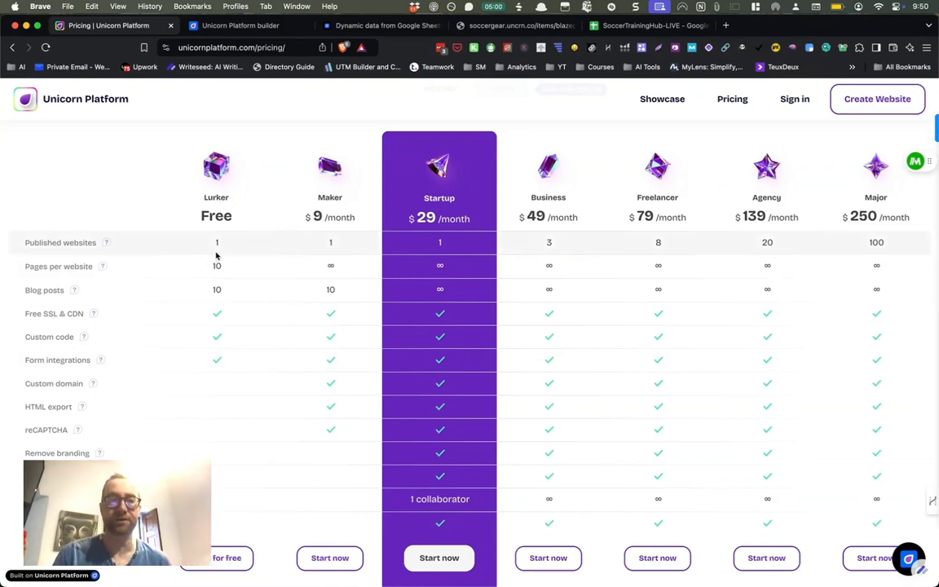
pyautogui.scroll(3, 545, 150)
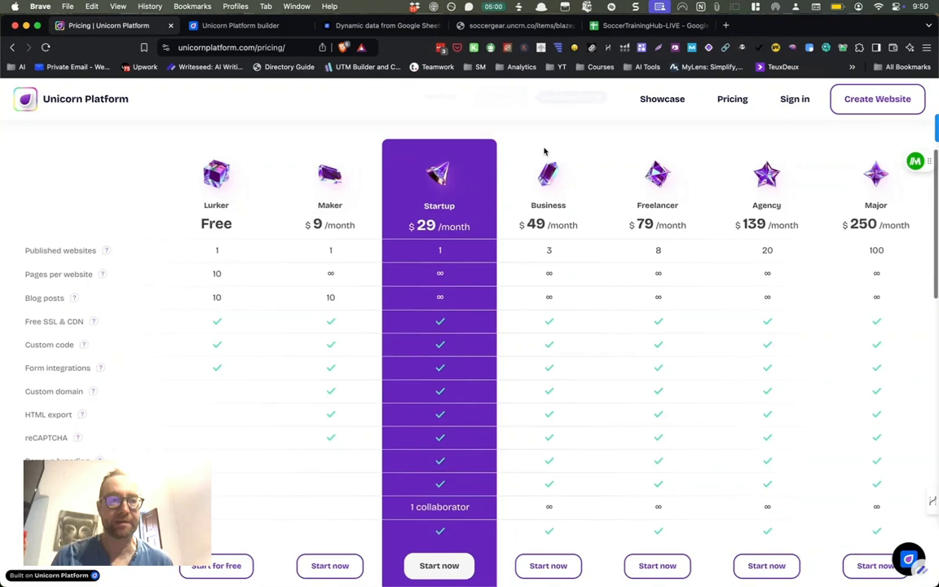
# Open the showcase of sites built with Unicorn Platform and examine the example directories and the customer reviews below them
pyautogui.click(666, 101)
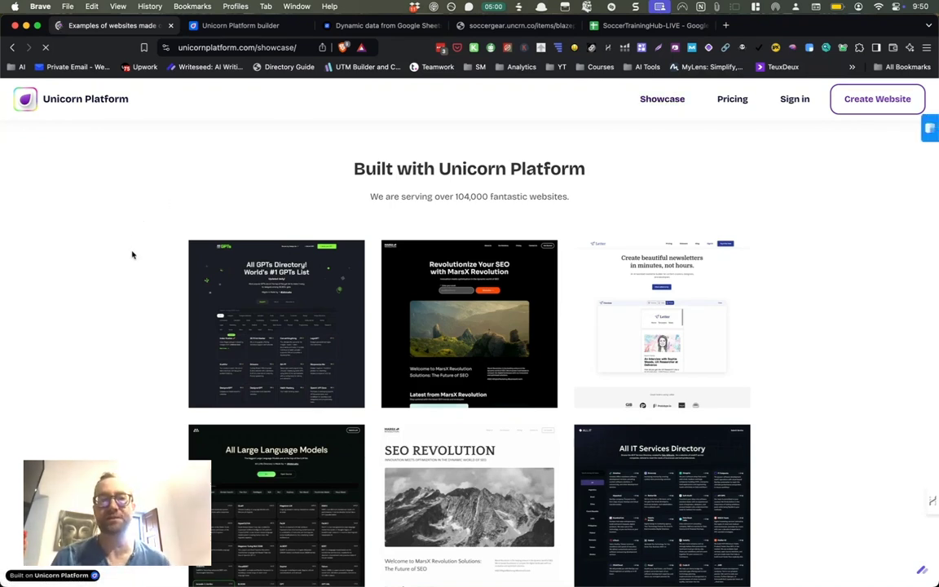
pyautogui.scroll(-2, 167, 323)
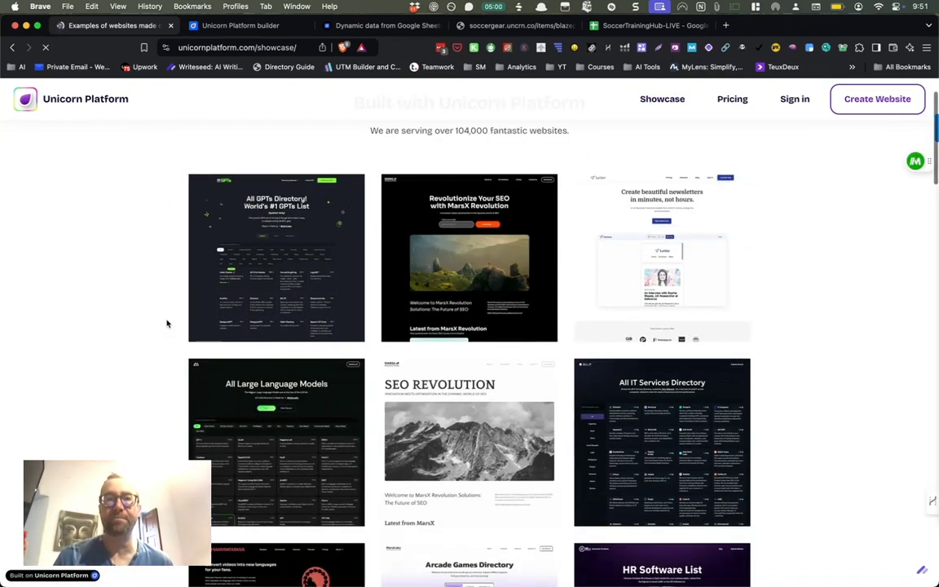
pyautogui.scroll(1, 167, 324)
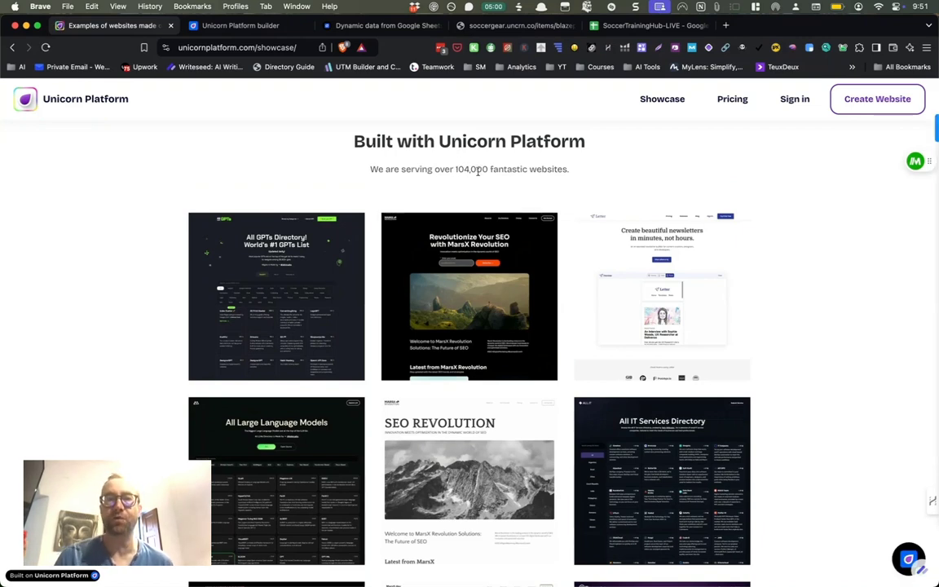
pyautogui.scroll(-2, 779, 165)
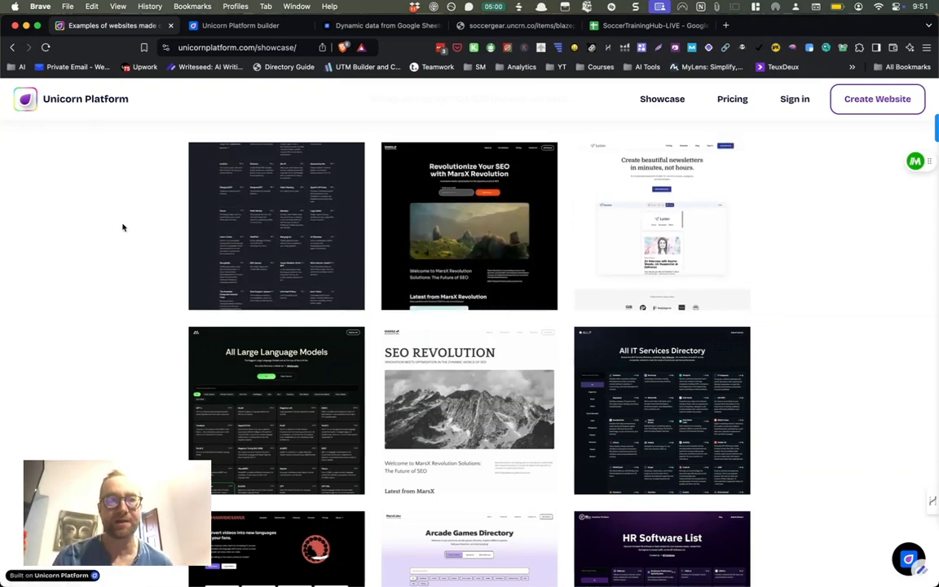
pyautogui.scroll(2, 121, 227)
pyautogui.scroll(-5, 115, 258)
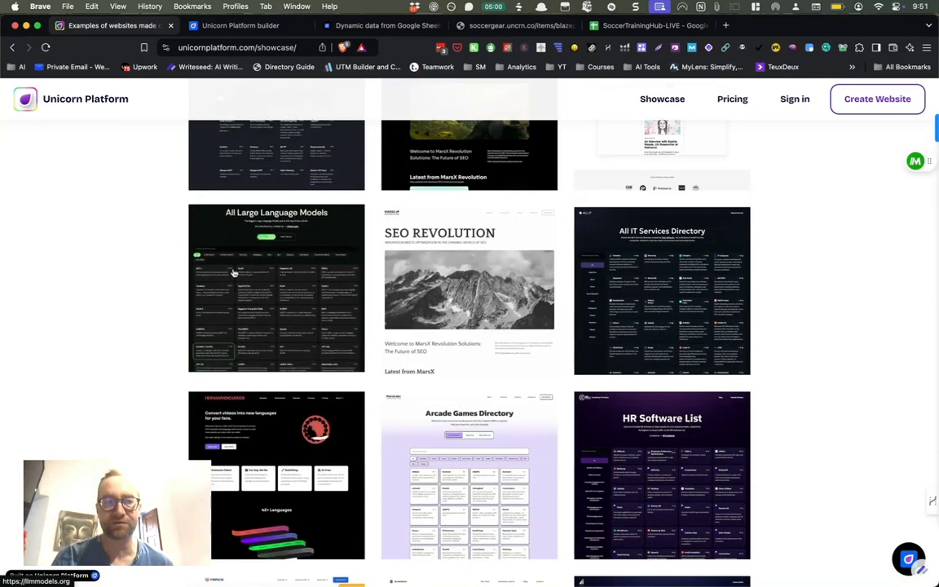
pyautogui.scroll(-6, 664, 296)
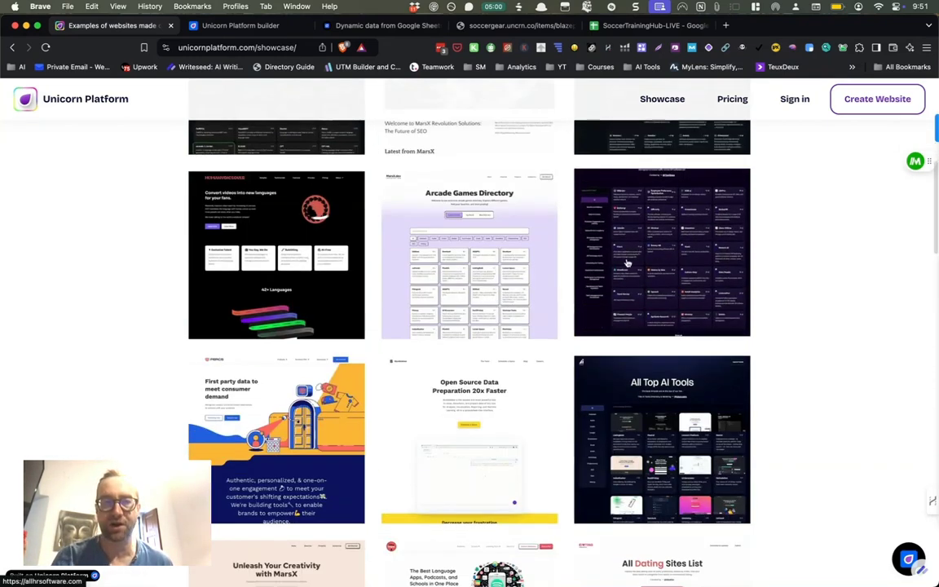
pyautogui.scroll(-4, 495, 296)
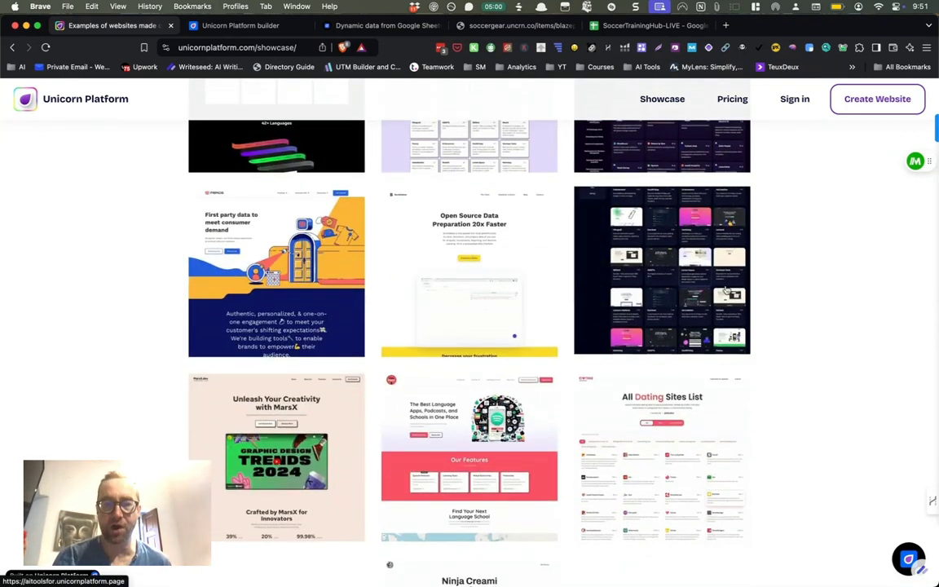
pyautogui.scroll(-4, 692, 318)
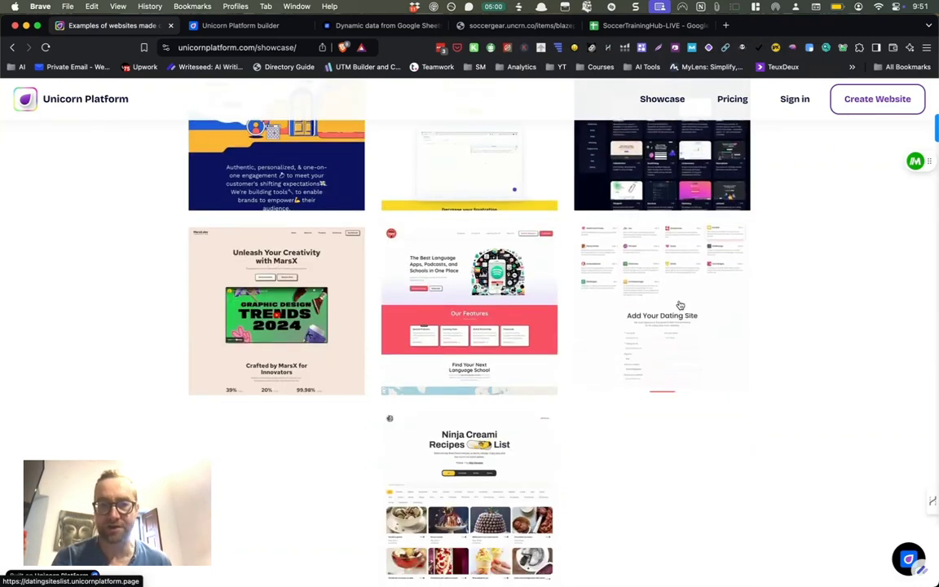
pyautogui.scroll(-8, 680, 305)
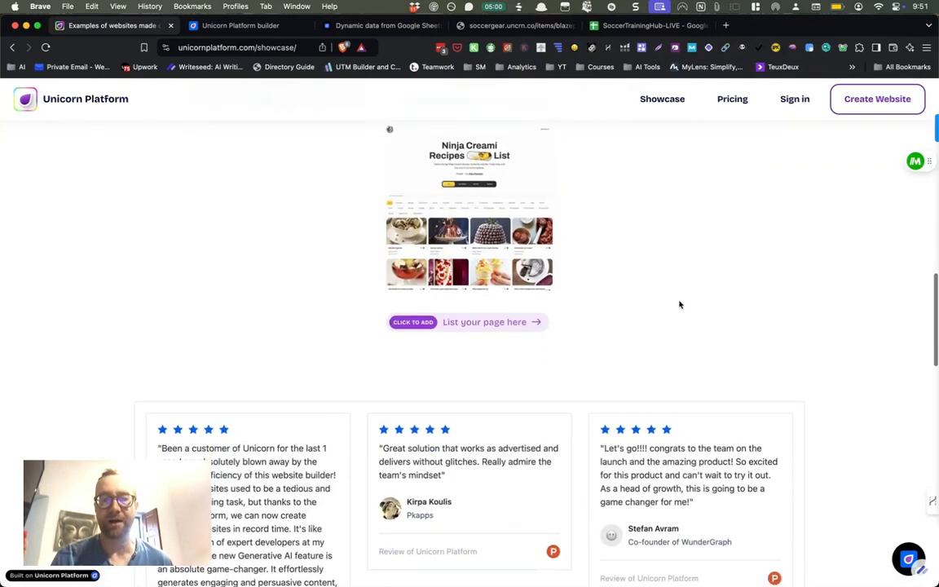
pyautogui.scroll(-15, 679, 304)
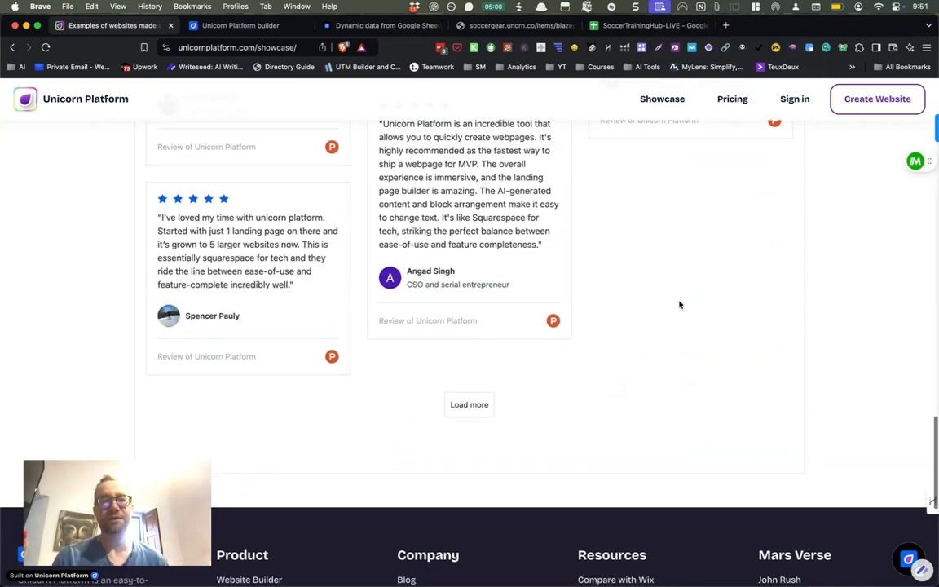
pyautogui.scroll(-1, 680, 305)
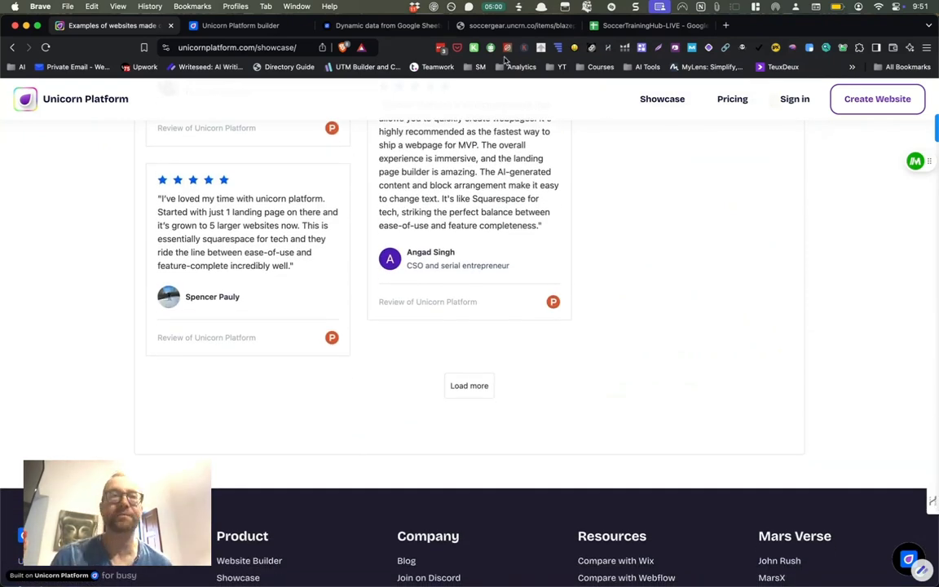
# Switch to the Unicorn Platform builder and look through the list of the account's own websites
pyautogui.click(241, 25)
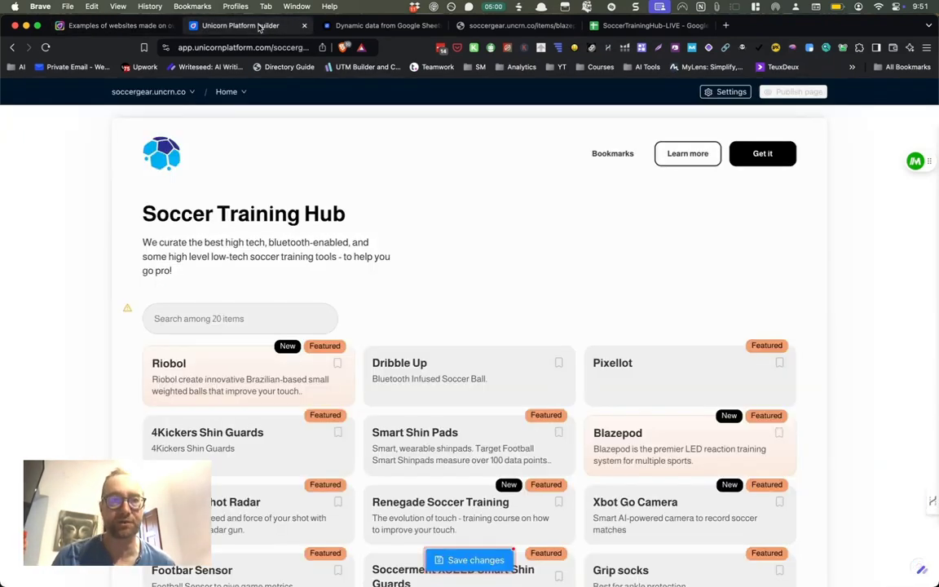
pyautogui.click(142, 93)
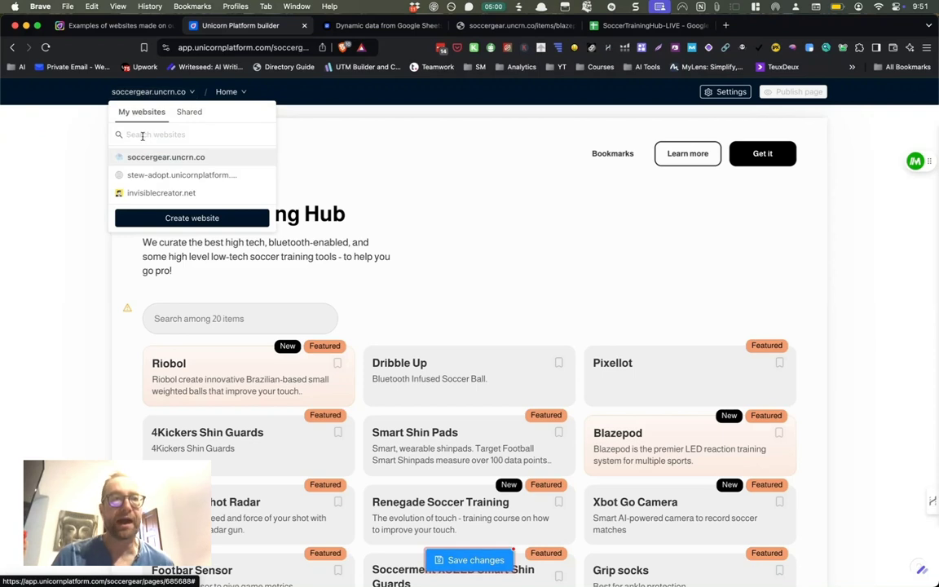
pyautogui.click(73, 207)
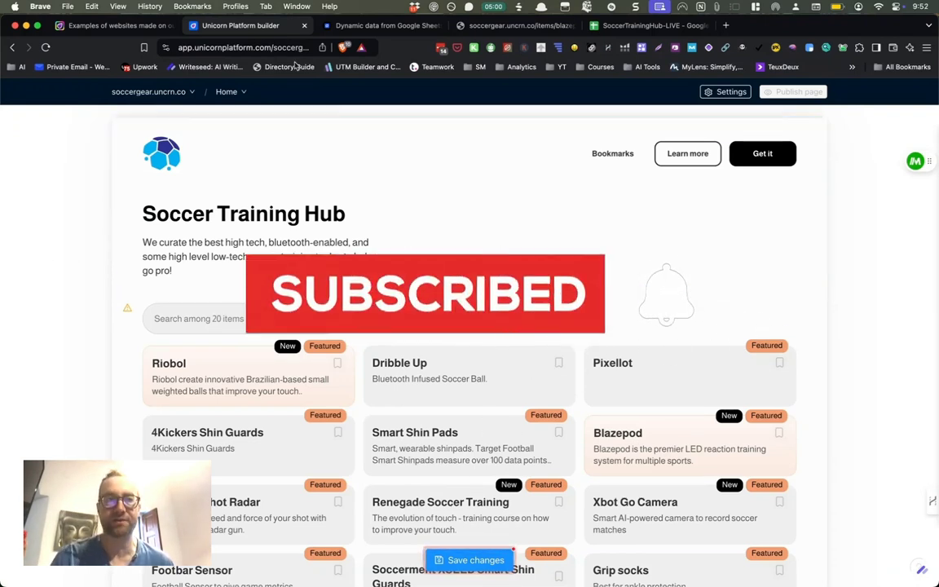
# Open the invisiblecreator.net website in the builder, leaving without saving, and review its home page down to the custom HTML block
pyautogui.click(184, 95)
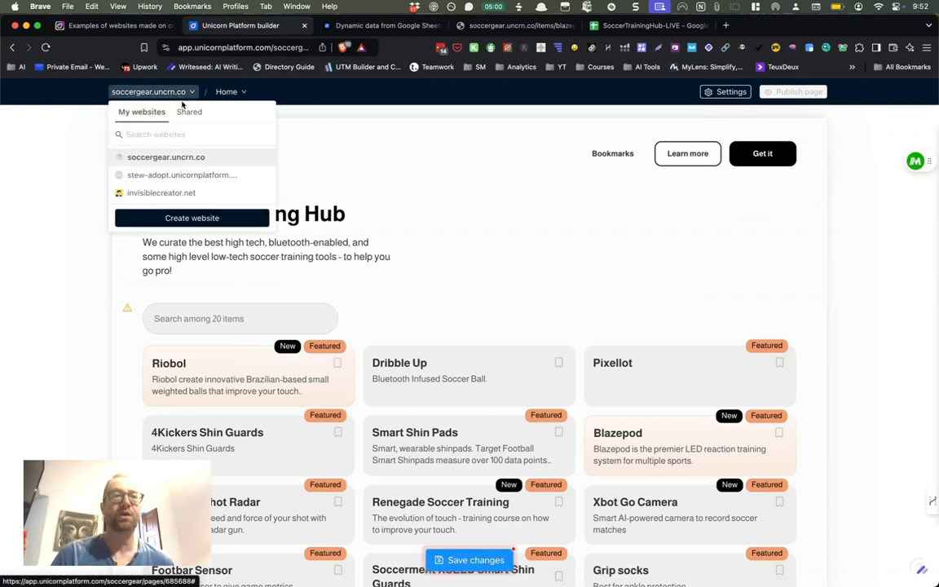
pyautogui.click(206, 196)
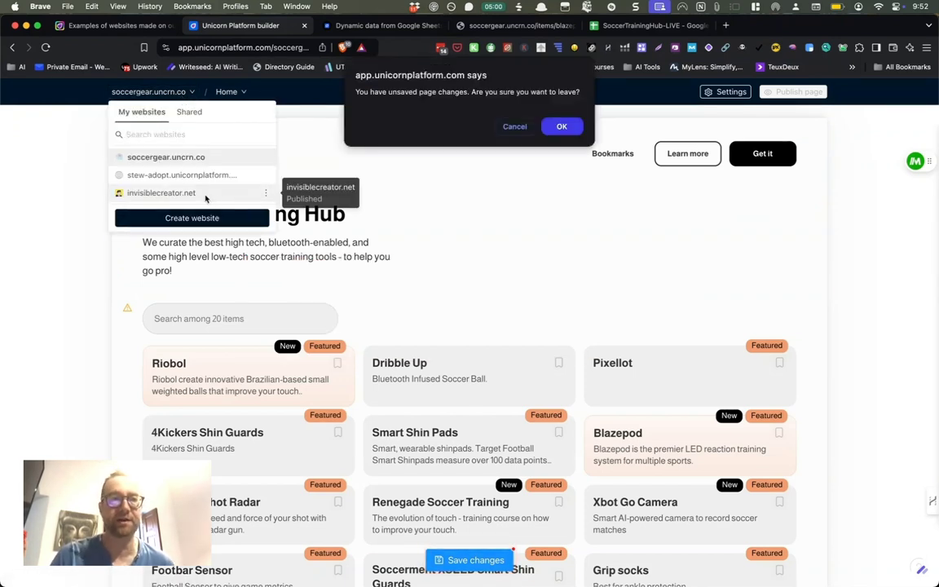
pyautogui.click(559, 127)
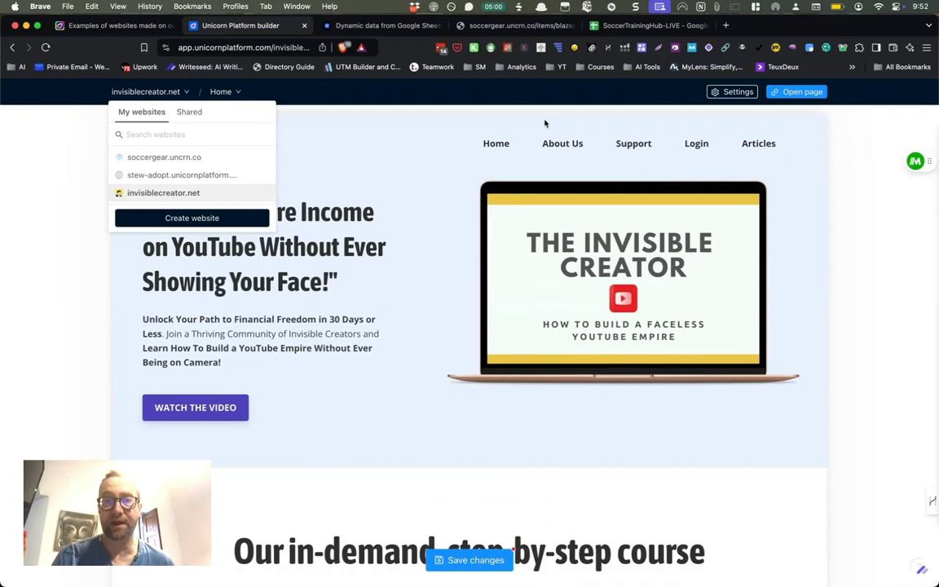
pyautogui.scroll(-5, 402, 320)
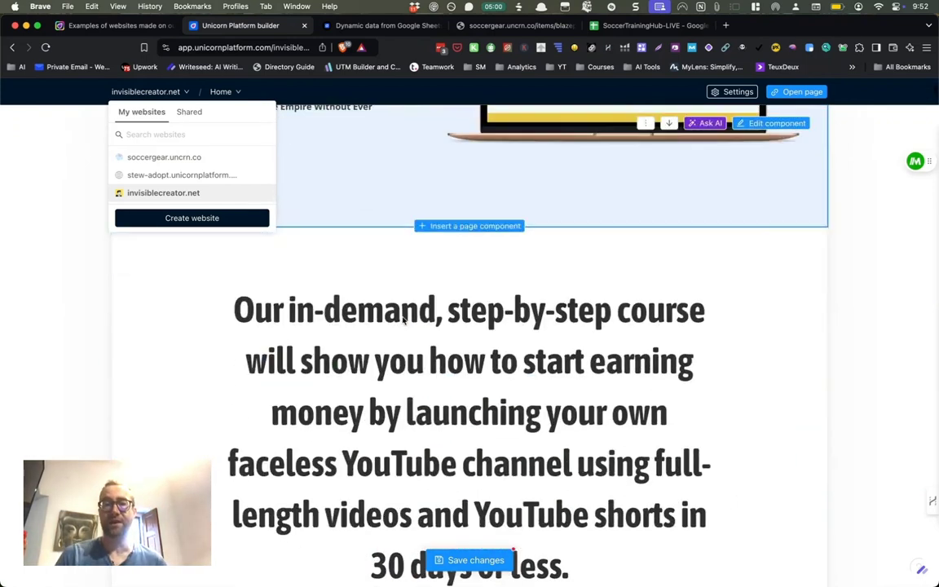
pyautogui.scroll(-20, 402, 320)
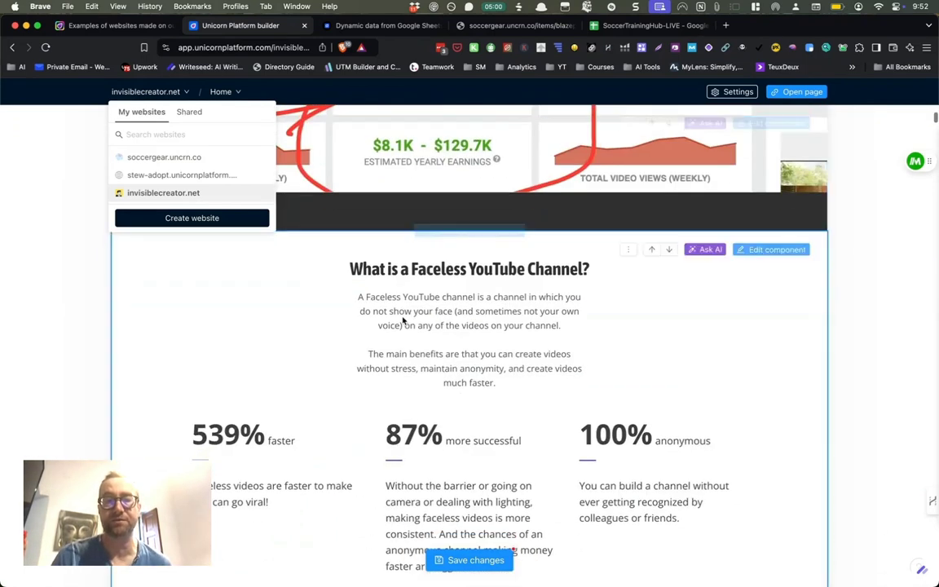
pyautogui.scroll(-5, 403, 320)
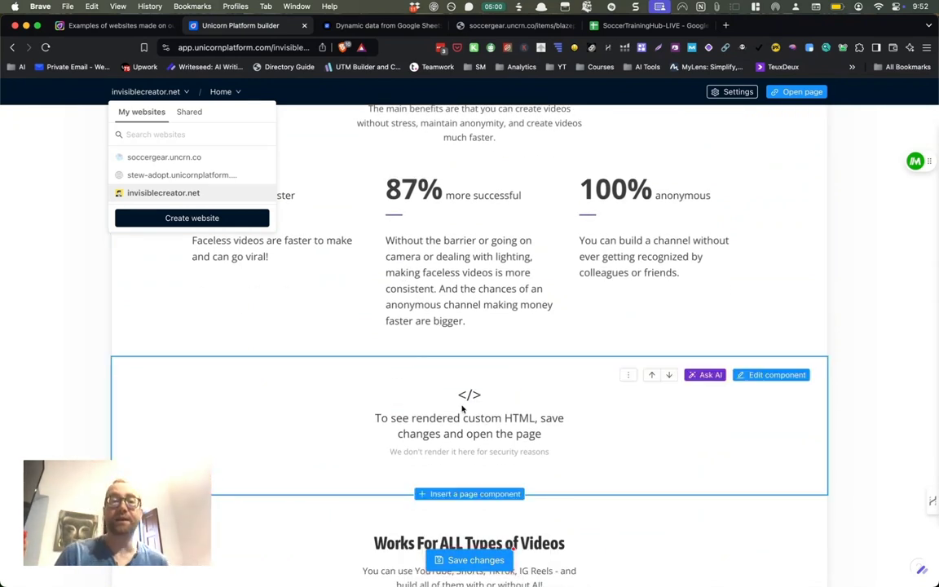
pyautogui.click(872, 279)
pyautogui.scroll(5, 872, 279)
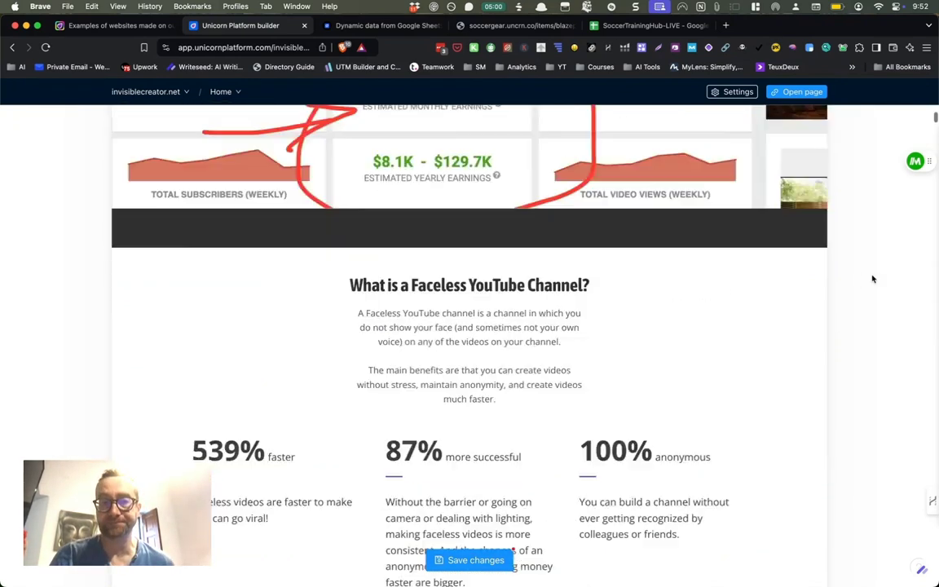
pyautogui.scroll(5, 872, 279)
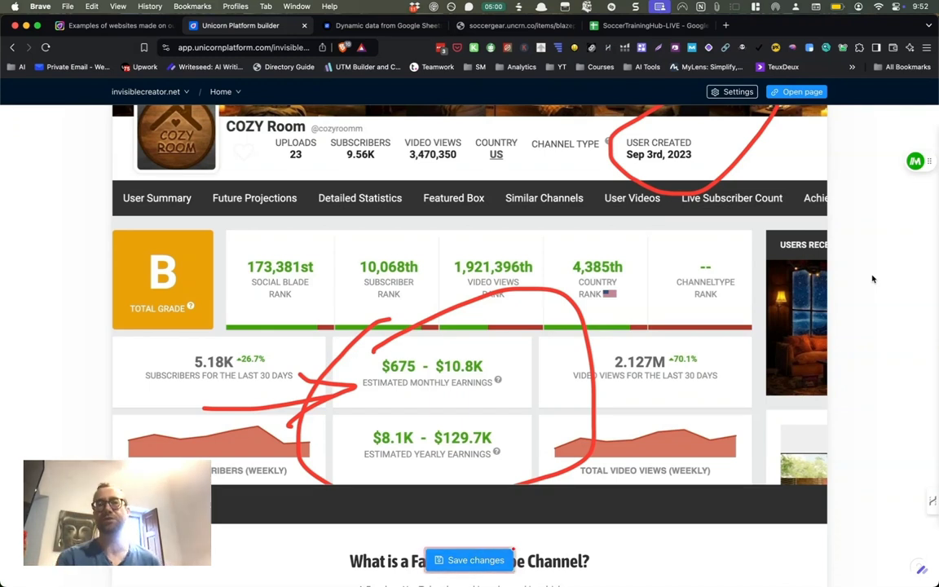
pyautogui.scroll(15, 872, 280)
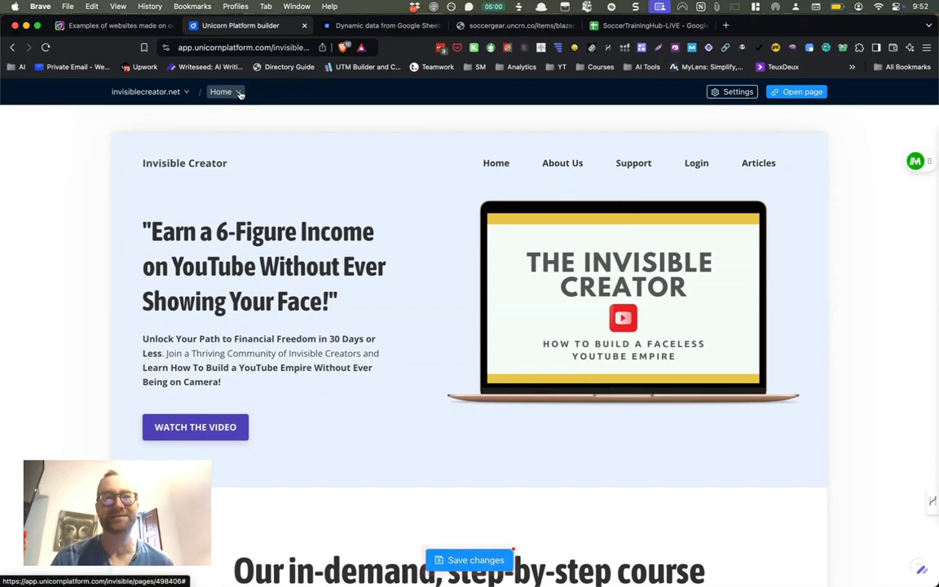
# Open the soccergear.uncrn.co website in the builder again, leaving the invisiblecreator.net page without saving
pyautogui.click(181, 91)
pyautogui.click(195, 158)
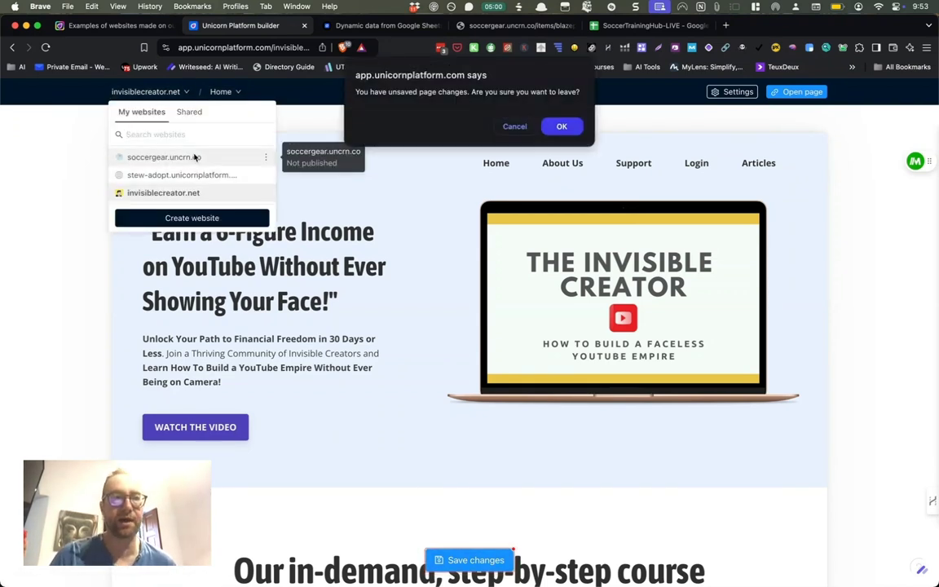
pyautogui.click(552, 129)
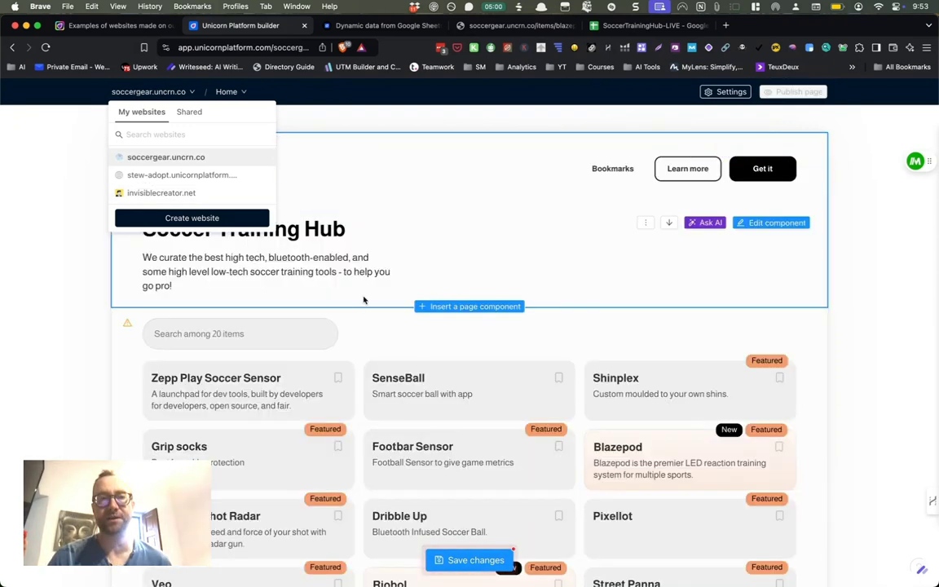
pyautogui.click(62, 237)
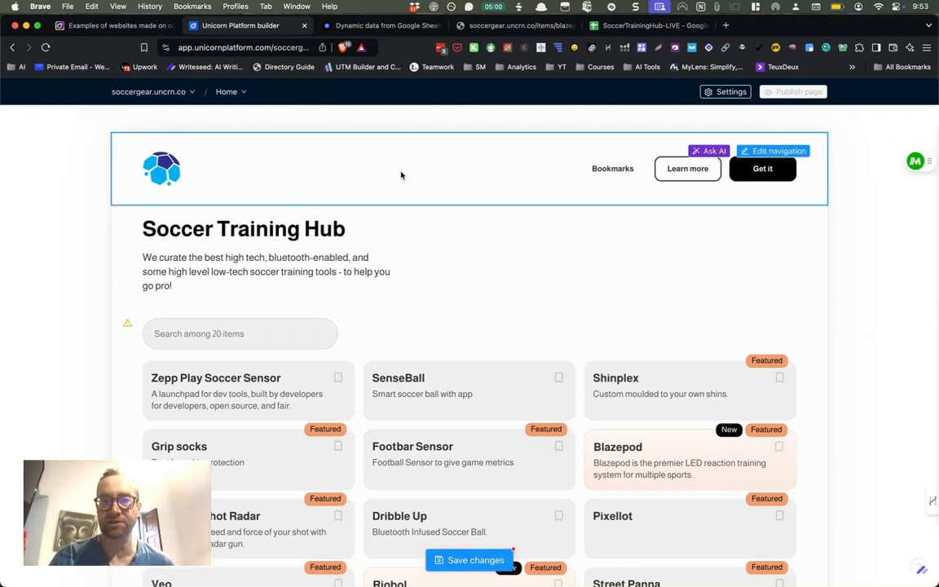
# Open the navigation bar for editing and review its logo, text, link and call-to-action button settings
pyautogui.click(773, 153)
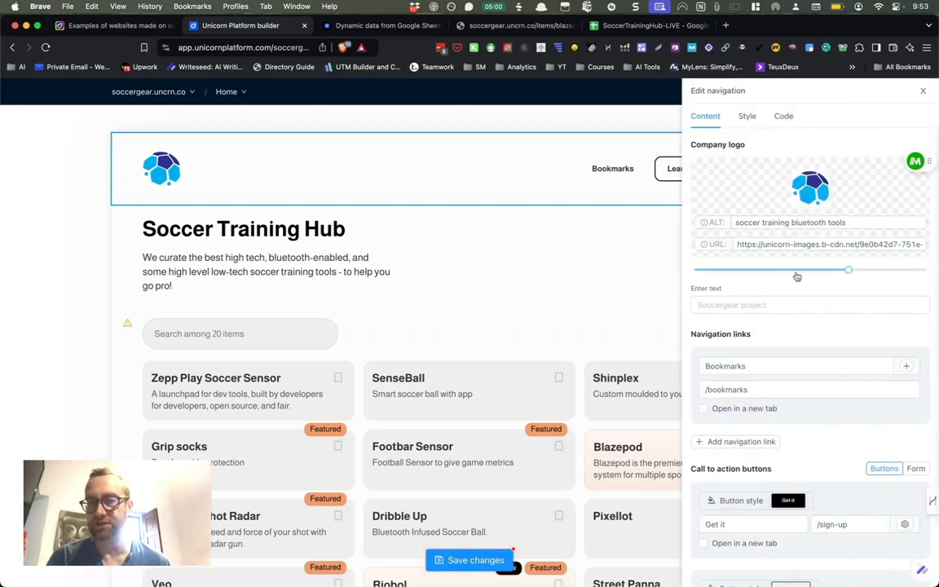
pyautogui.click(789, 306)
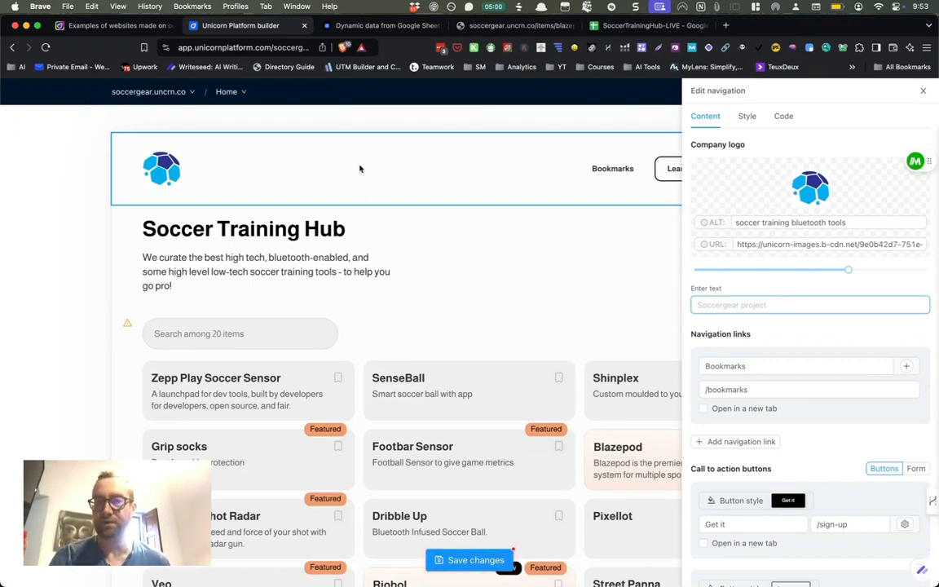
pyautogui.scroll(-3, 762, 364)
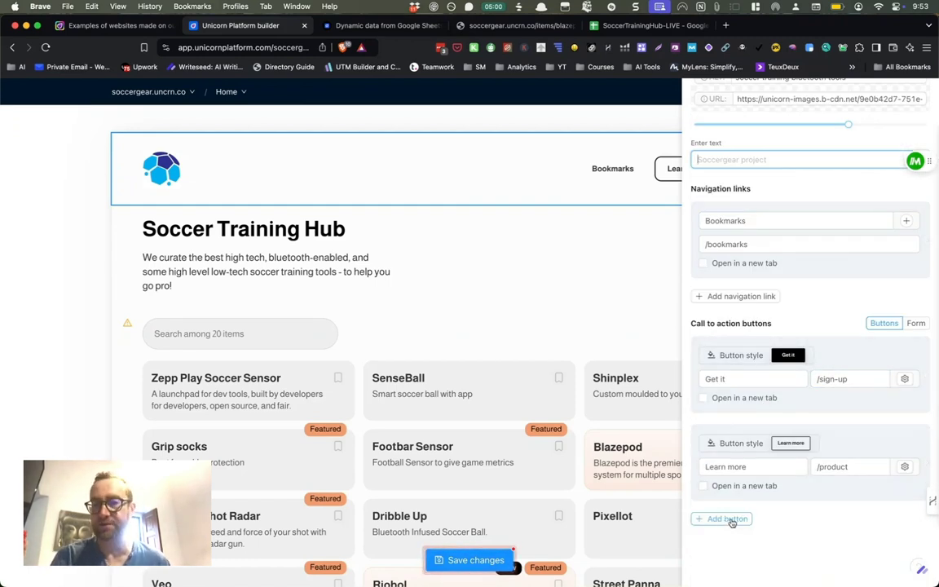
pyautogui.click(617, 193)
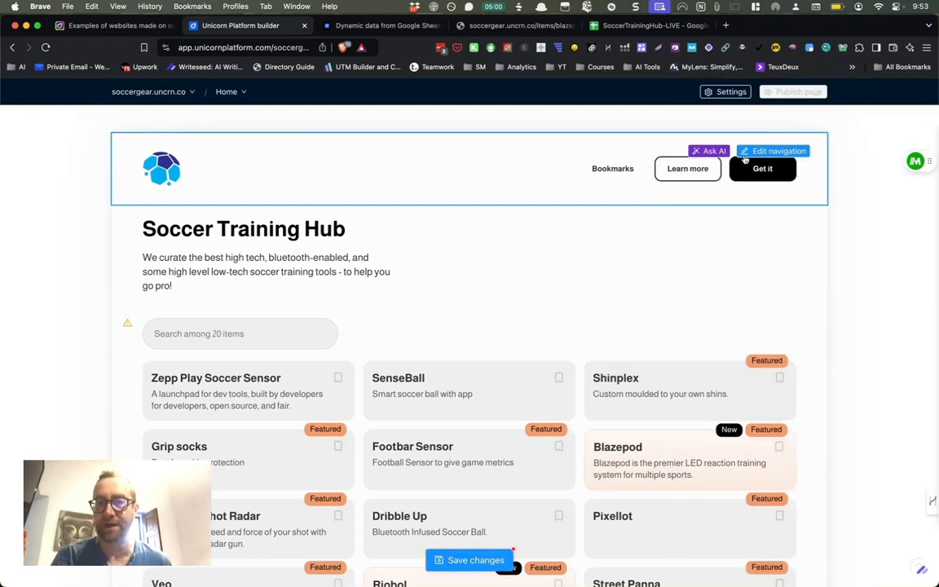
# Try adding a third call-to-action button labelled "Hello" to the navigation bar, and clear its label again
pyautogui.click(770, 152)
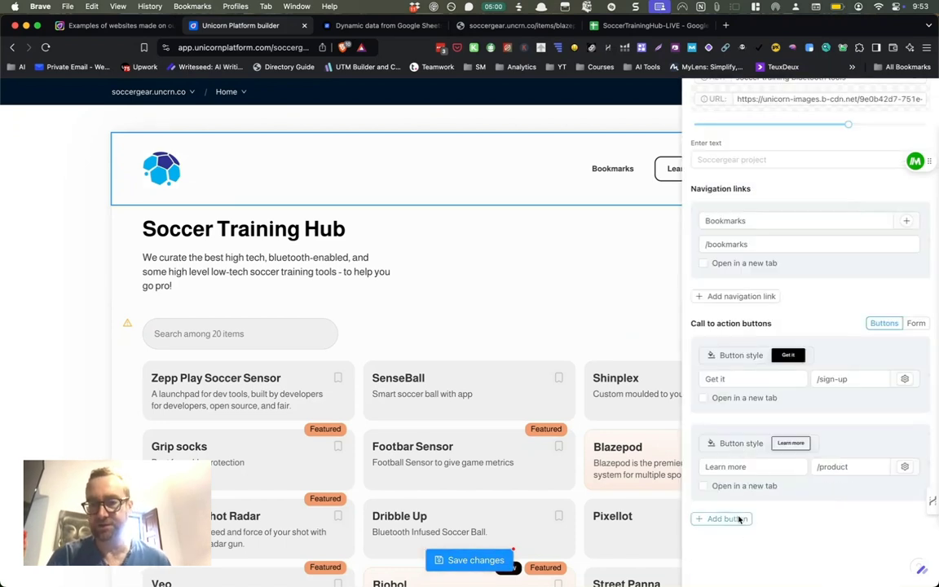
pyautogui.click(740, 520)
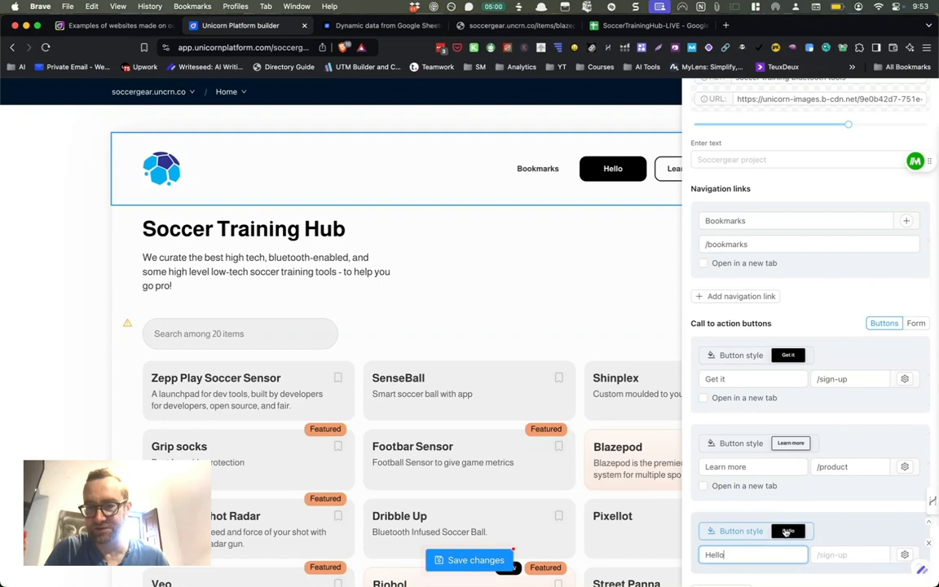
pyautogui.moveTo(738, 581)
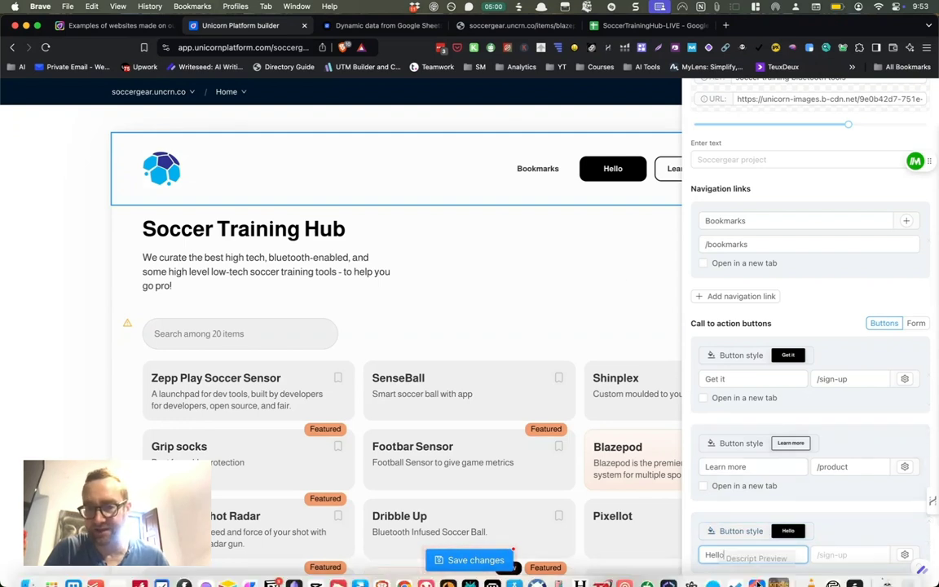
pyautogui.doubleClick(736, 554)
pyautogui.press('BackSpace')
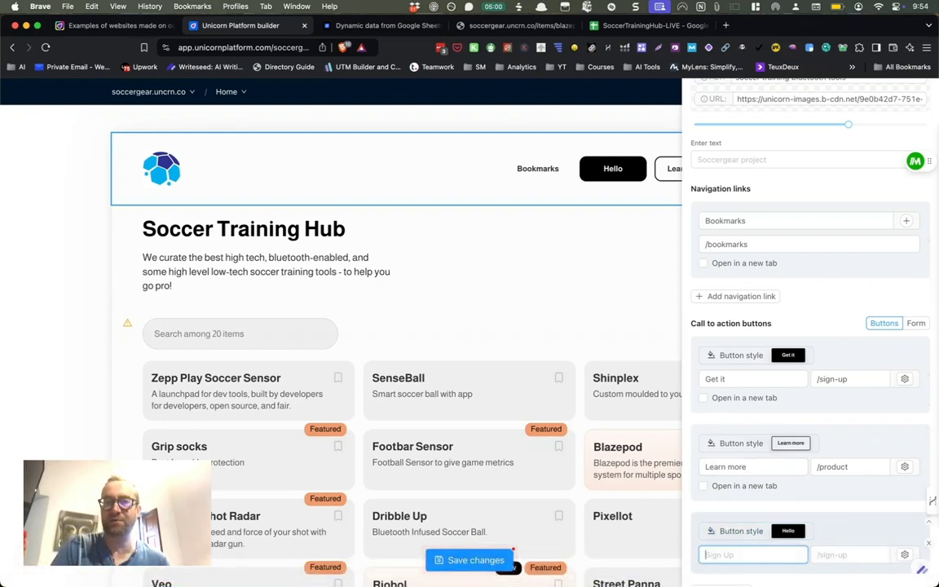
pyautogui.click(592, 327)
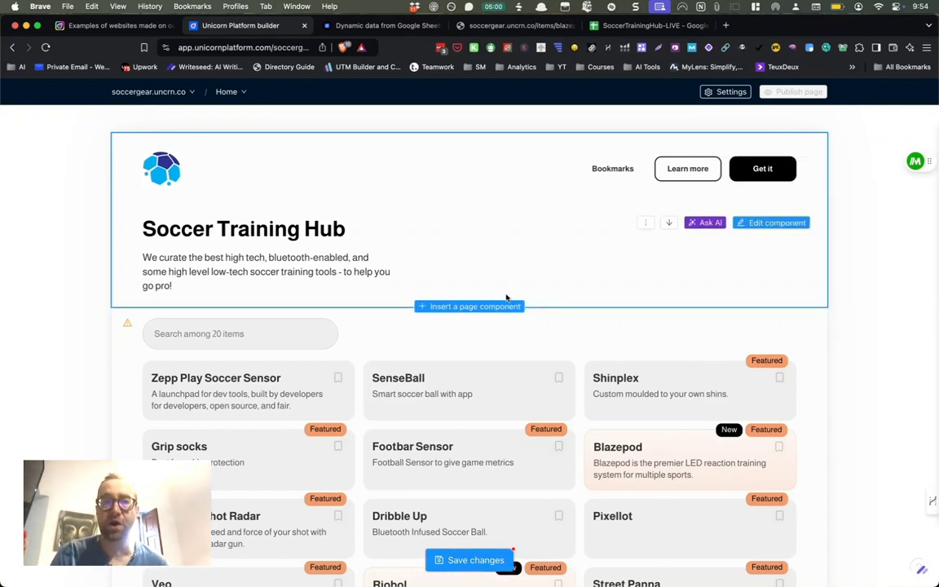
# Open the component library below the Soccer Training Hub header and look through the hero header, button, form and photo components
pyautogui.click(488, 307)
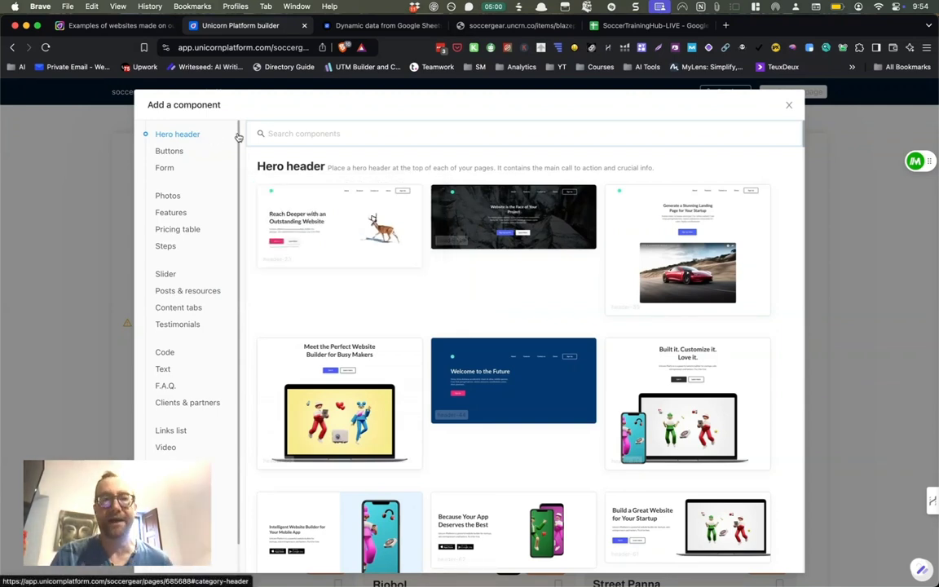
pyautogui.click(283, 131)
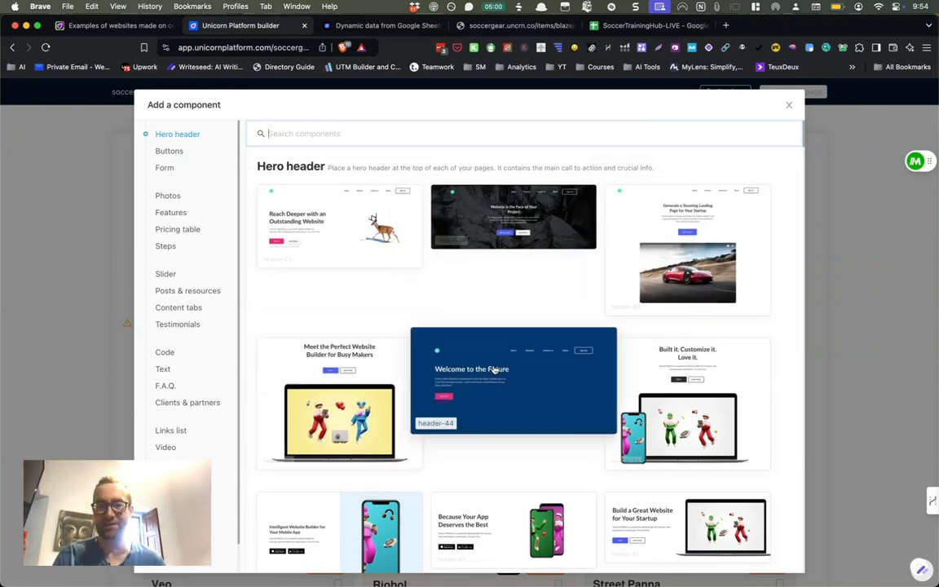
pyautogui.scroll(-3, 668, 382)
pyautogui.scroll(-3, 668, 381)
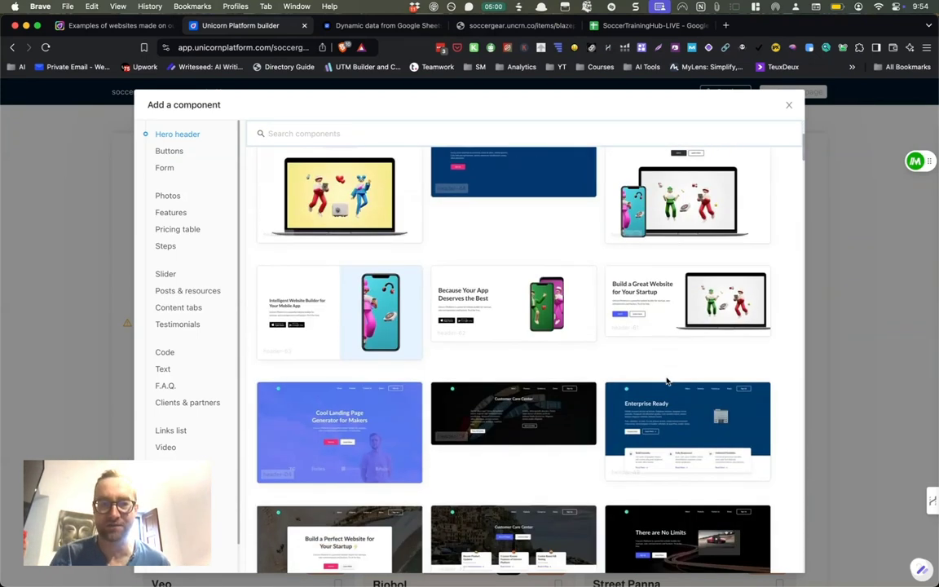
pyautogui.scroll(-8, 508, 353)
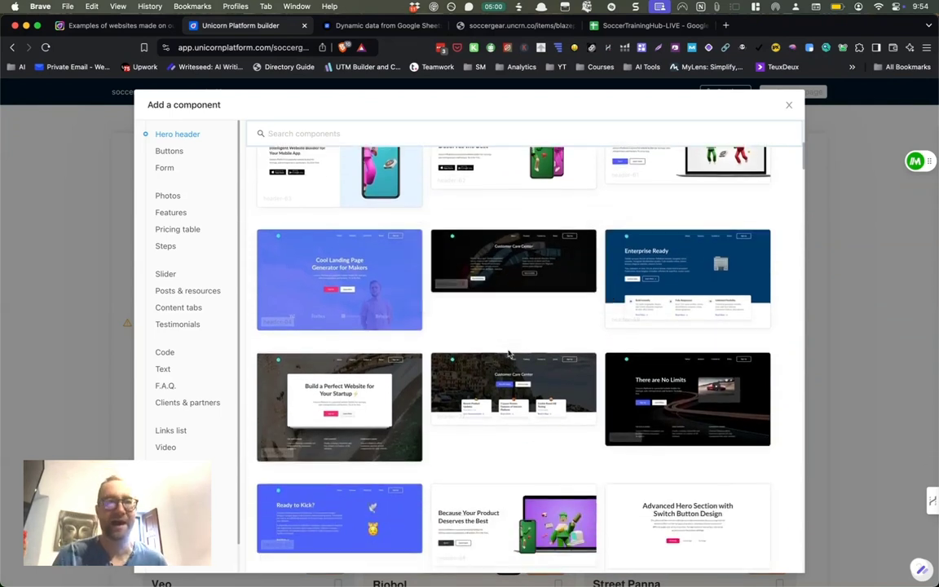
pyautogui.scroll(-5, 508, 353)
pyautogui.scroll(-2, 506, 336)
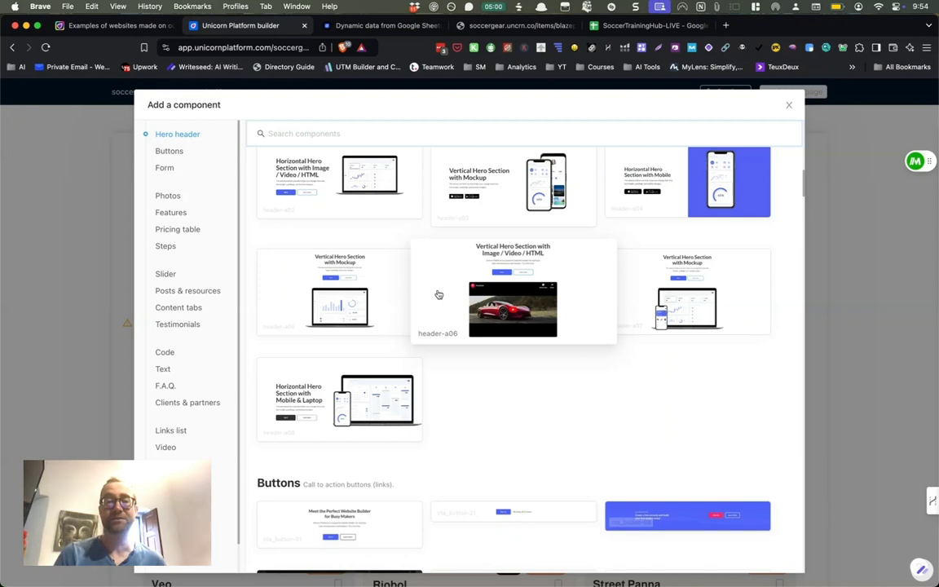
pyautogui.scroll(-6, 346, 267)
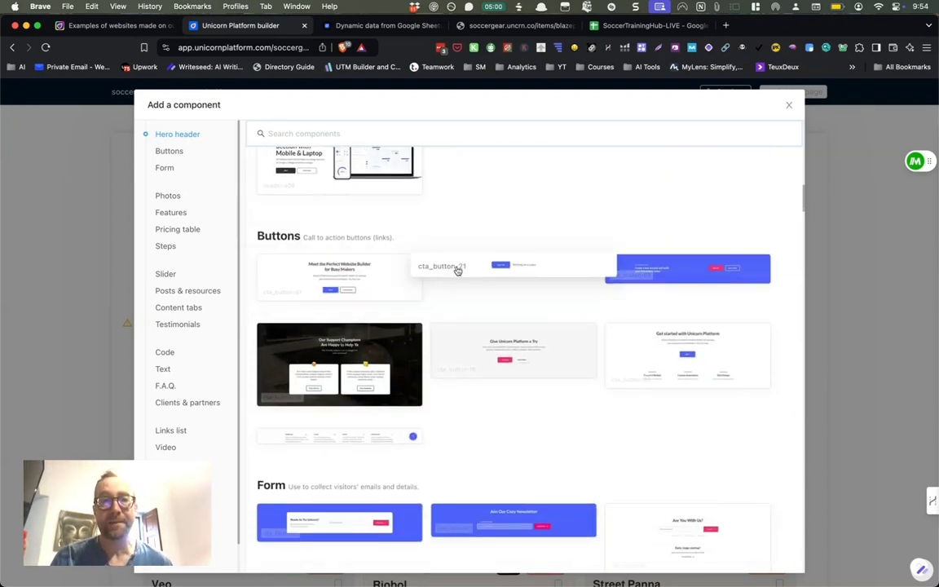
pyautogui.scroll(-6, 432, 357)
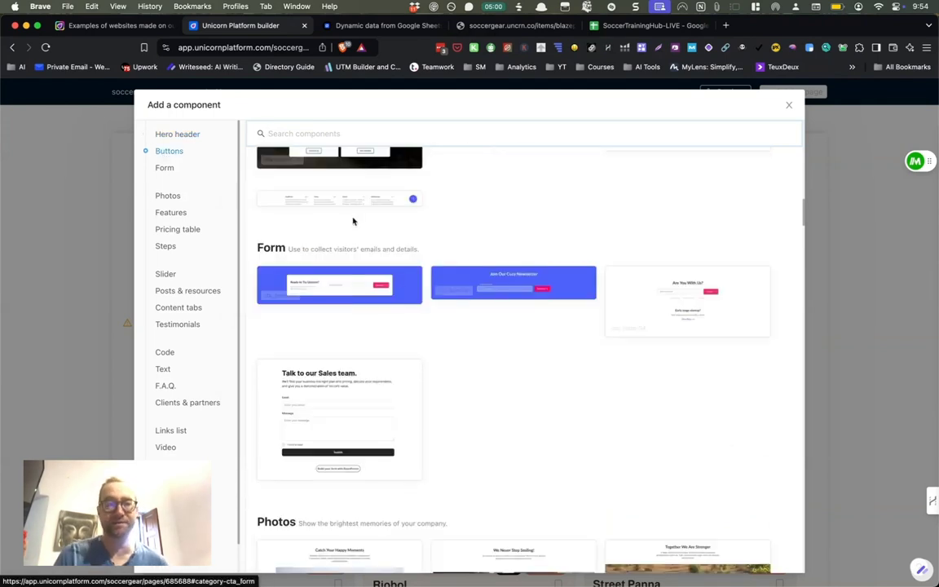
pyautogui.scroll(-1, 382, 325)
pyautogui.scroll(-3, 382, 325)
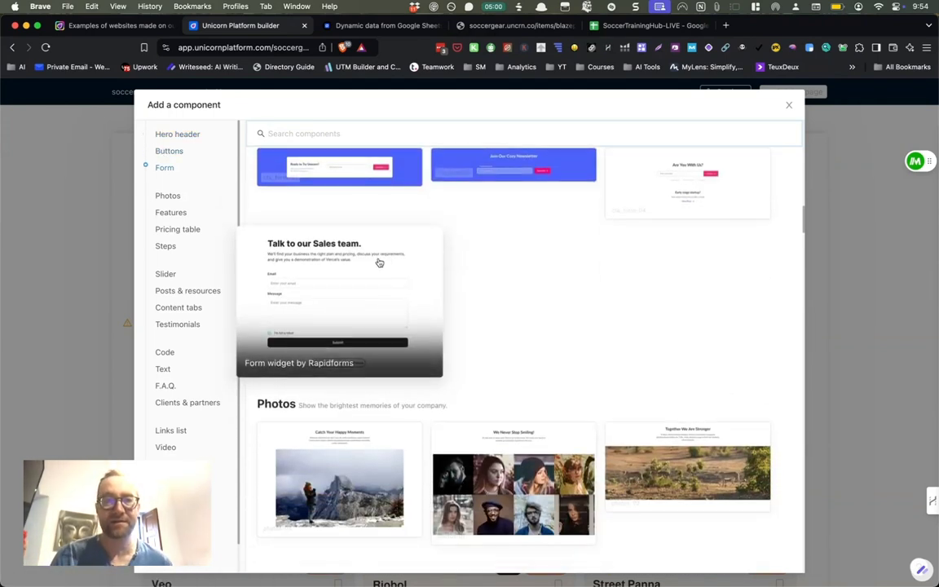
pyautogui.scroll(-10, 446, 299)
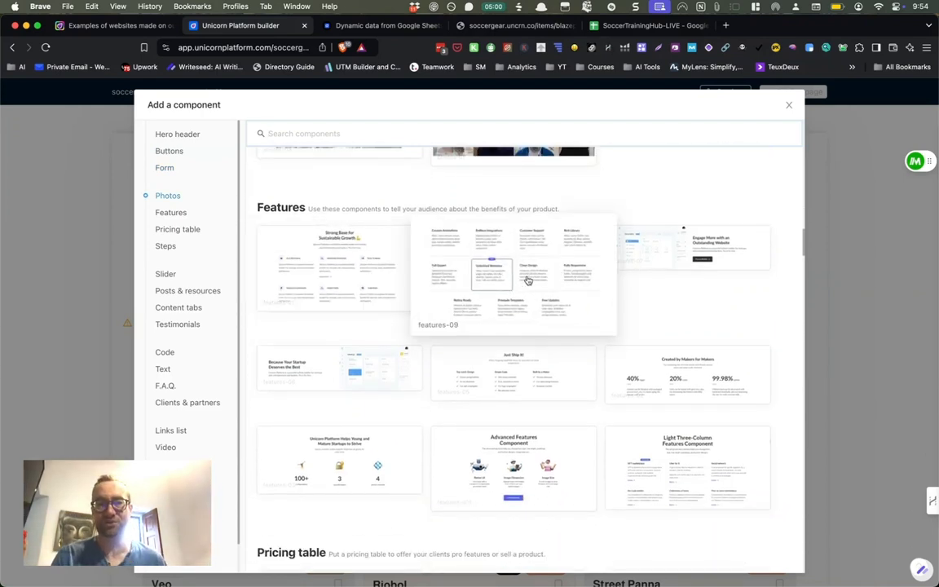
# Insert the "Created by Makers for Makers" features component with three percentage figures below the page header
pyautogui.scroll(-4, 518, 342)
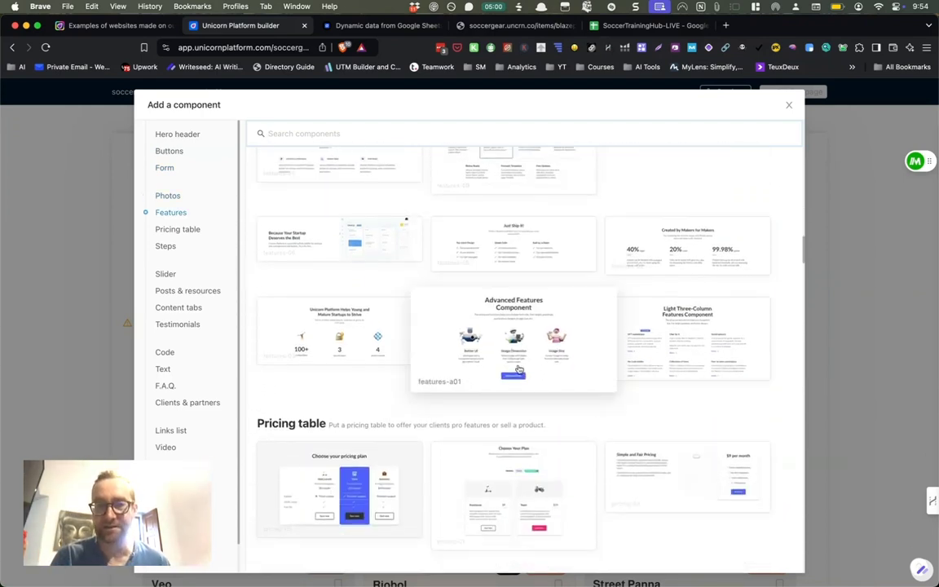
pyautogui.click(688, 253)
pyautogui.scroll(-3, 510, 333)
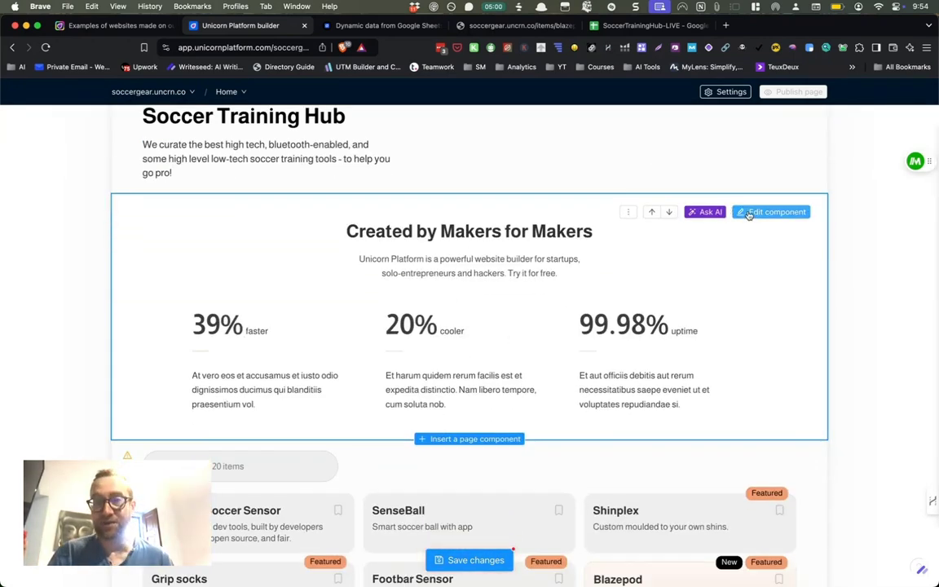
# Set the new features component's title to "Why Use This Site?"
pyautogui.click(755, 213)
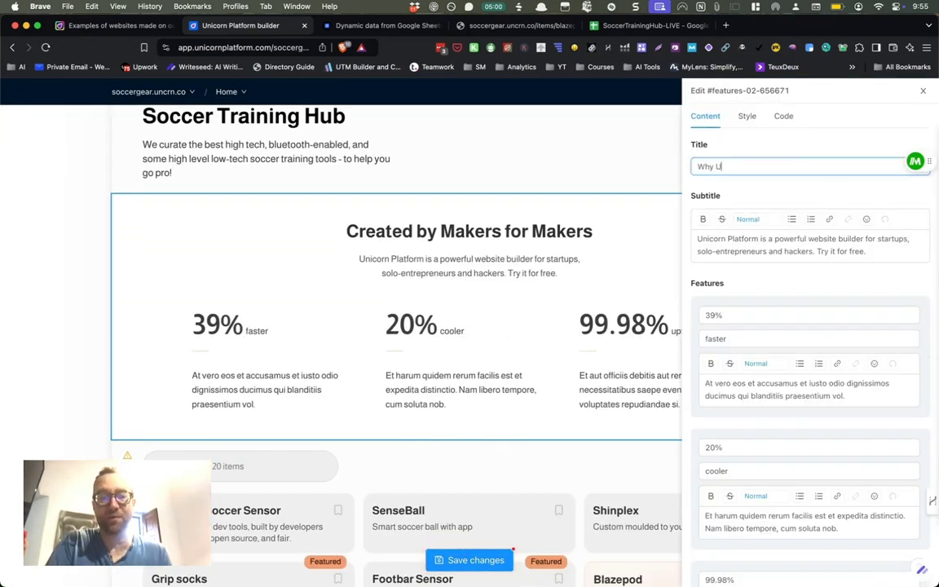
pyautogui.write('Why Use This Site?')
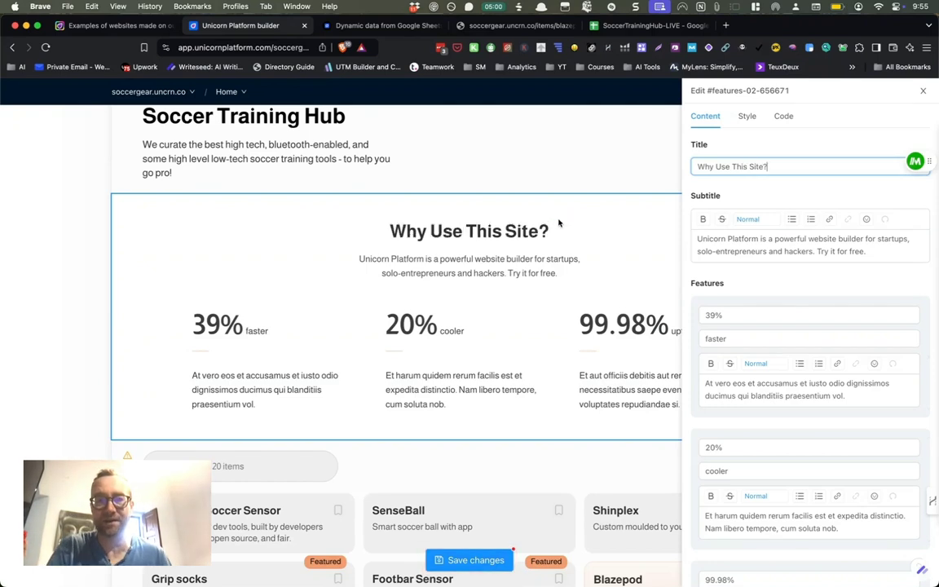
pyautogui.click(520, 239)
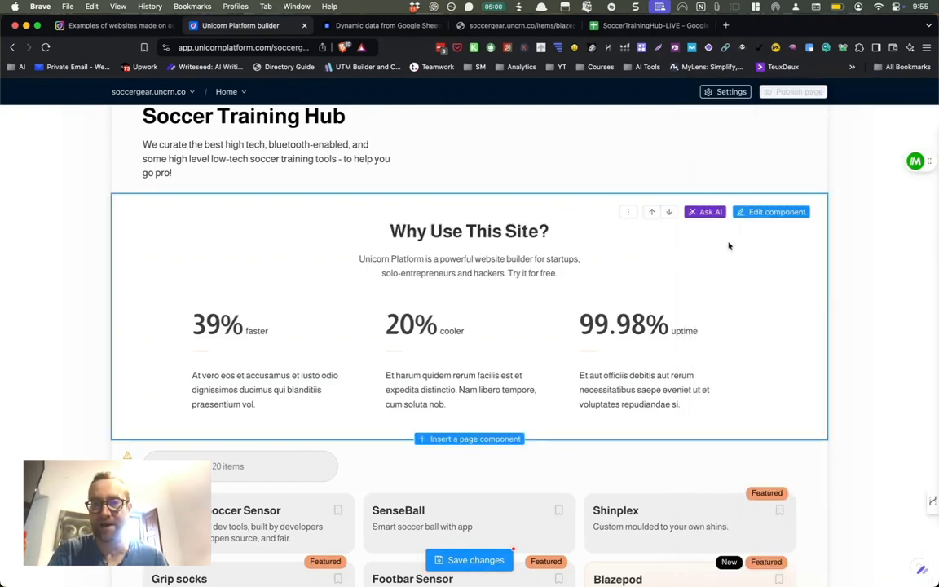
# Set the first feature's figure to 76% in the "Why Use This Site?" component
pyautogui.click(767, 212)
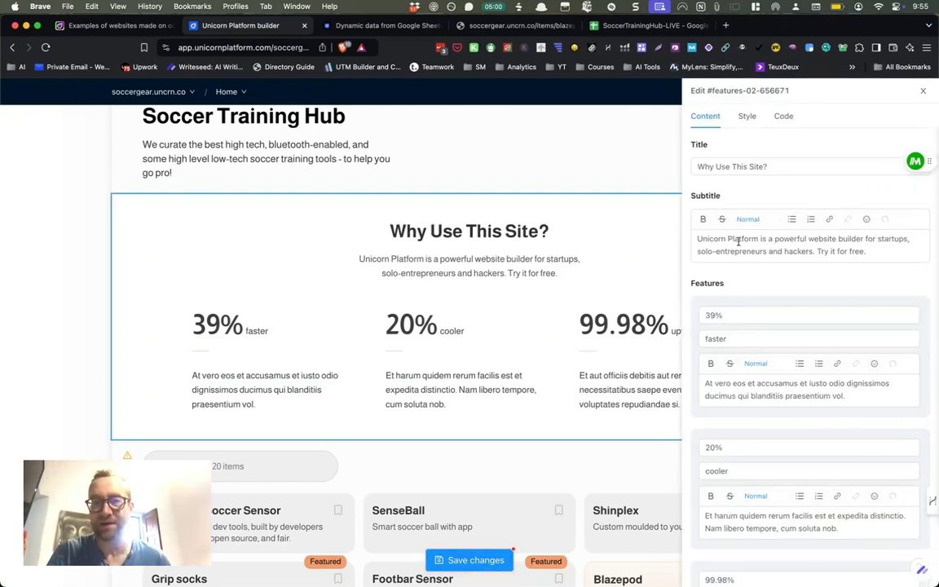
pyautogui.click(764, 316)
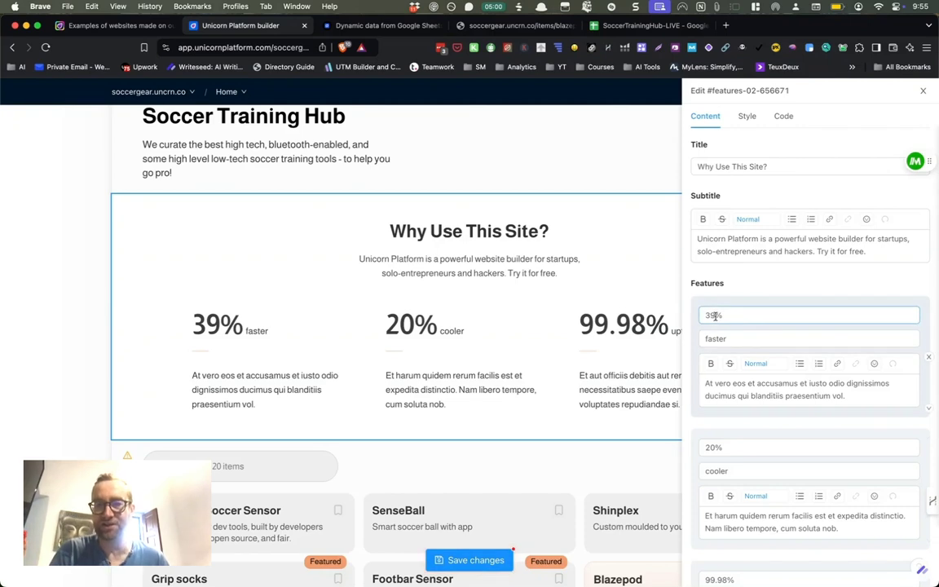
pyautogui.moveTo(715, 317); pyautogui.dragTo(697, 321)
pyautogui.write('76')
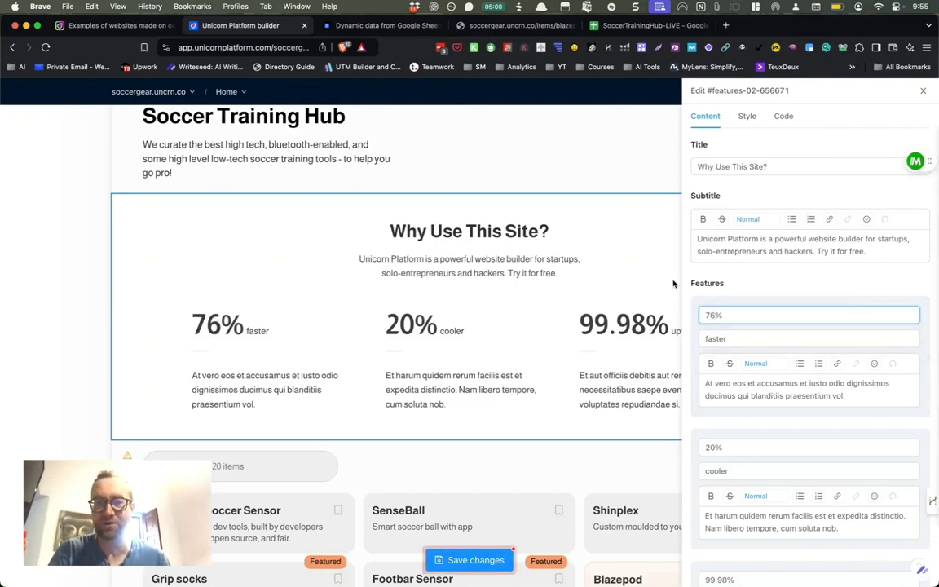
pyautogui.click(672, 284)
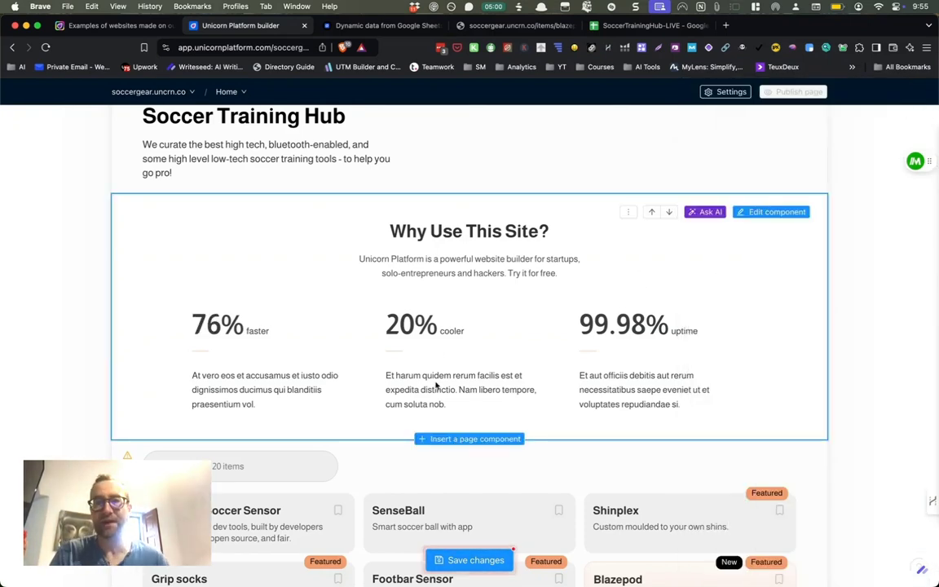
# Try the "Advanced Features Component" layout on the "Why Use This Site?" section, and apply the "Our Products" card layout instead
pyautogui.scroll(-1, 509, 385)
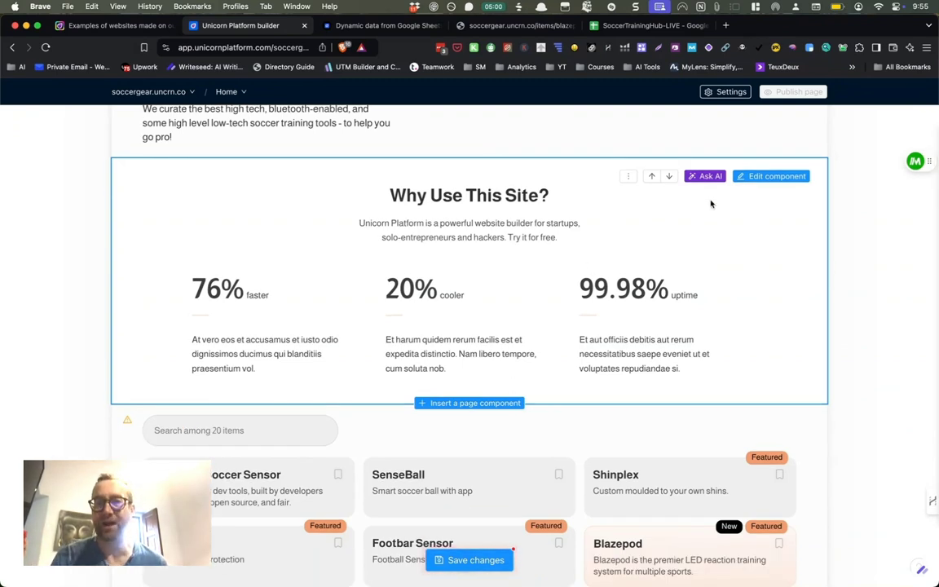
pyautogui.click(763, 178)
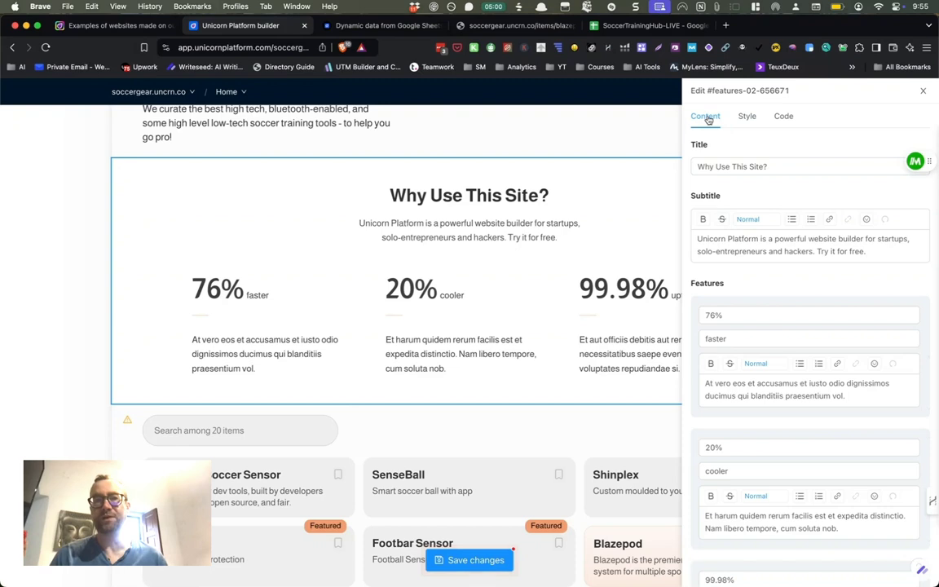
pyautogui.click(752, 118)
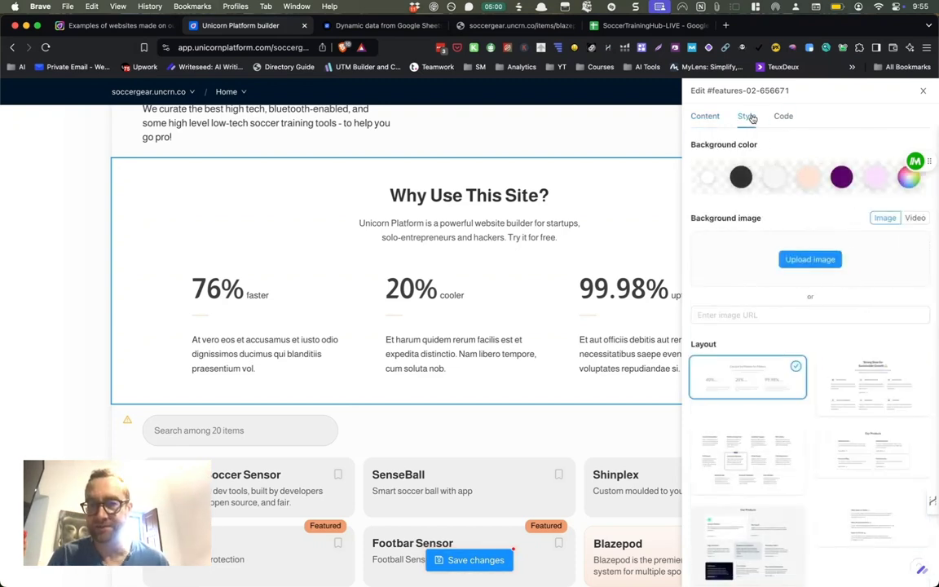
pyautogui.scroll(-3, 786, 422)
pyautogui.scroll(-3, 787, 422)
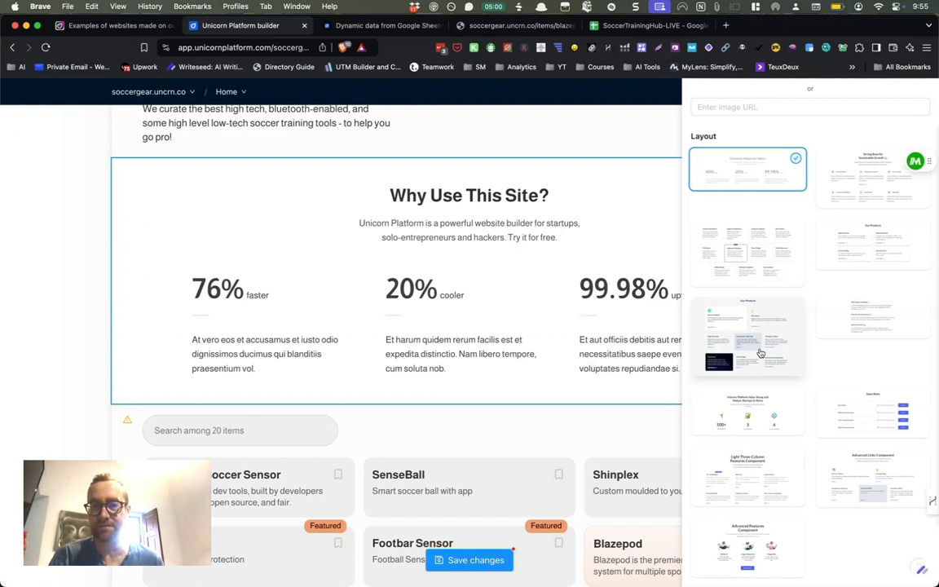
pyautogui.click(758, 538)
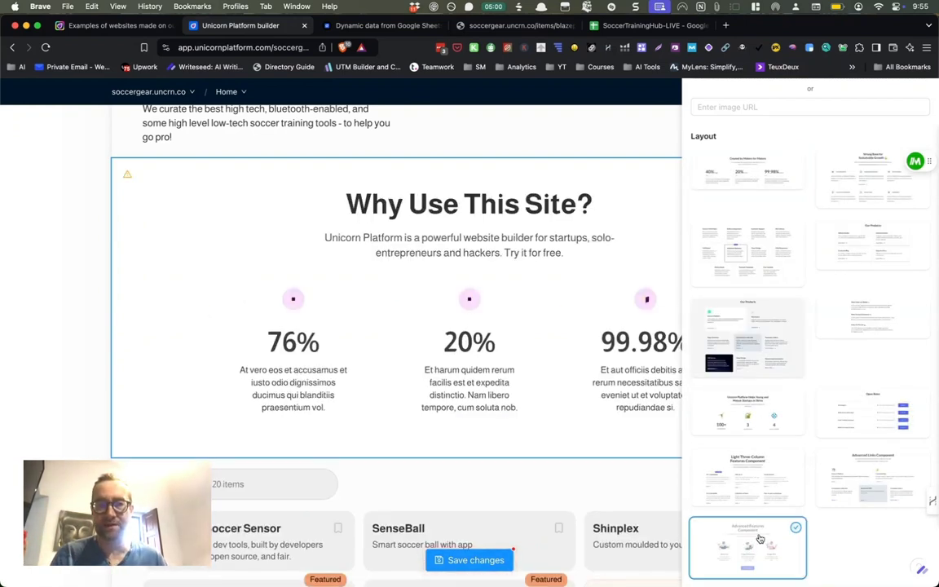
pyautogui.click(736, 342)
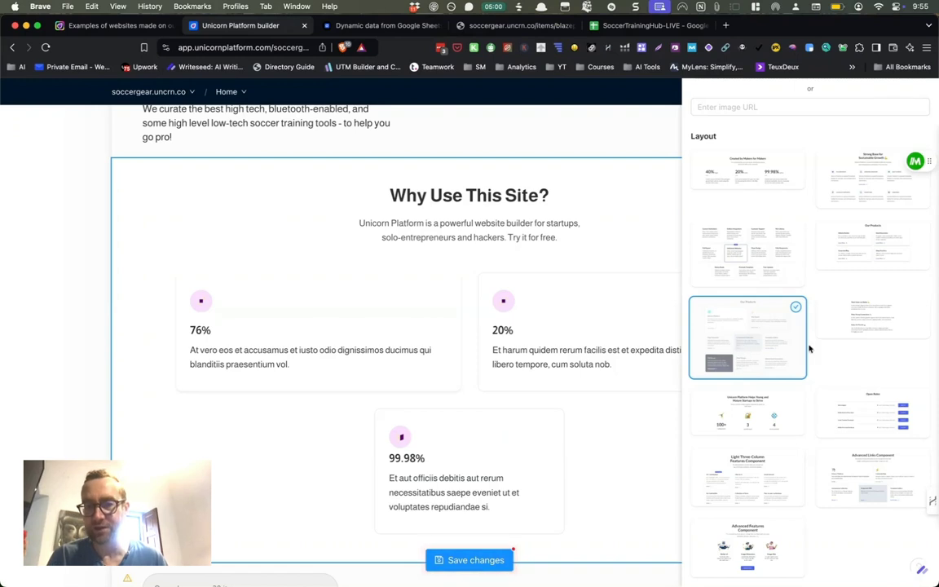
pyautogui.click(584, 383)
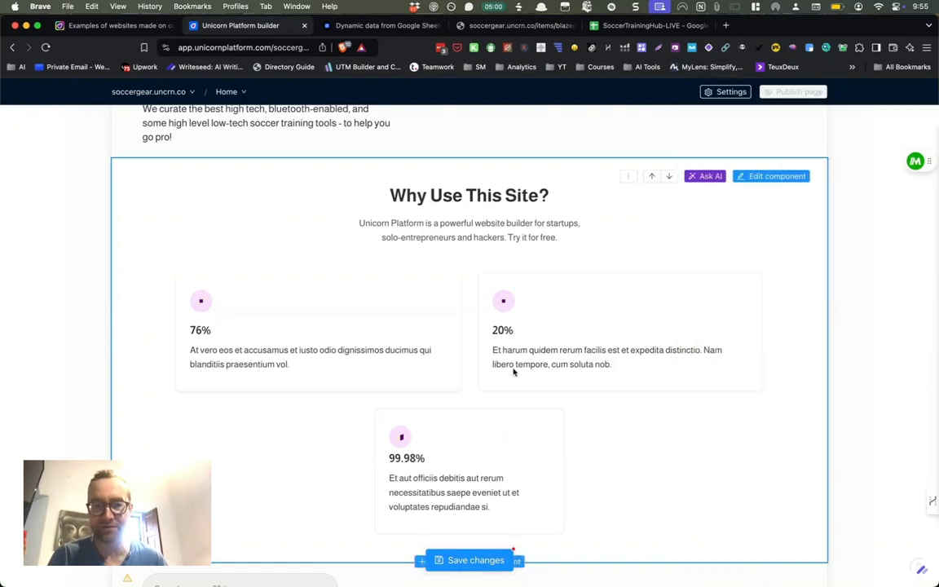
# Add a fourth item titled "Feature 4" to the "Why Use This Site?" component and close its editor
pyautogui.click(765, 179)
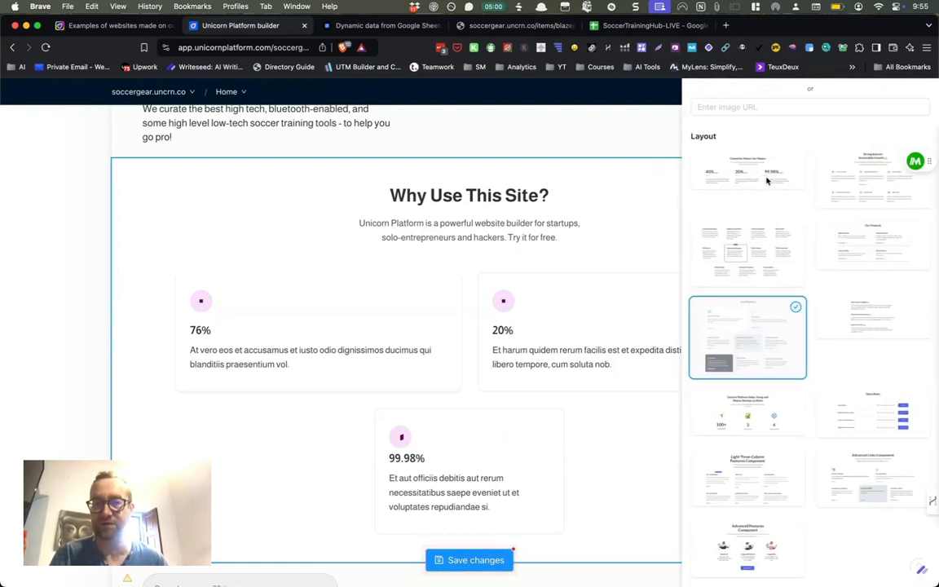
pyautogui.click(574, 282)
pyautogui.click(765, 176)
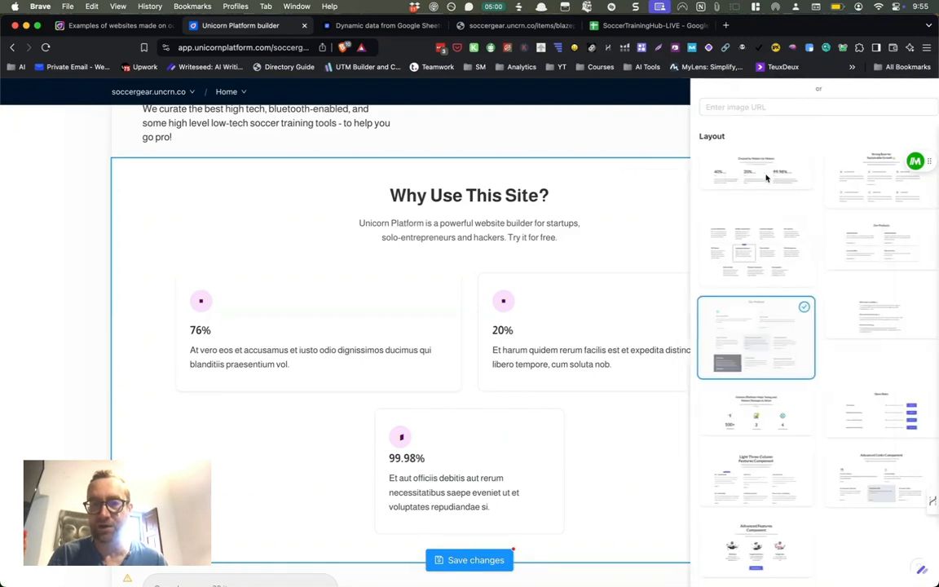
pyautogui.scroll(5, 736, 185)
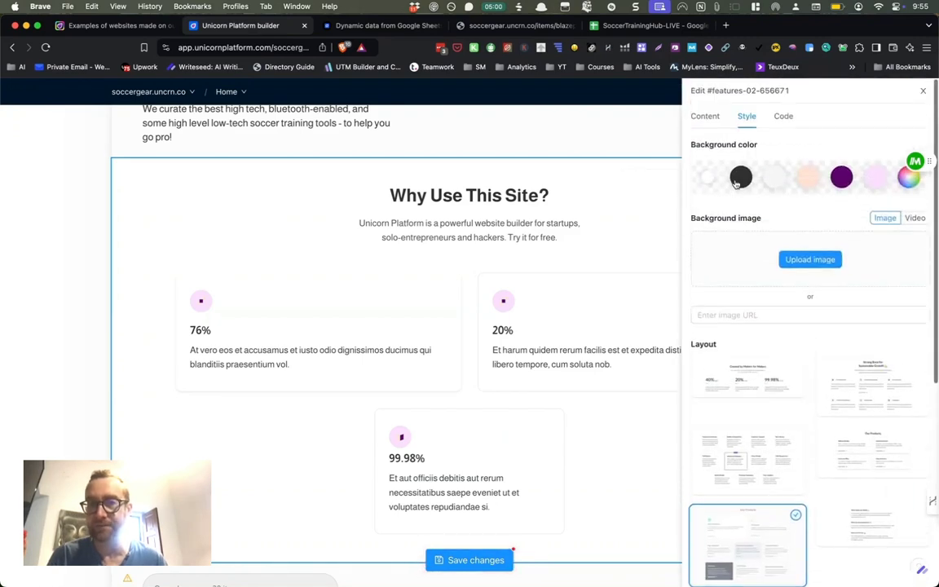
pyautogui.click(706, 122)
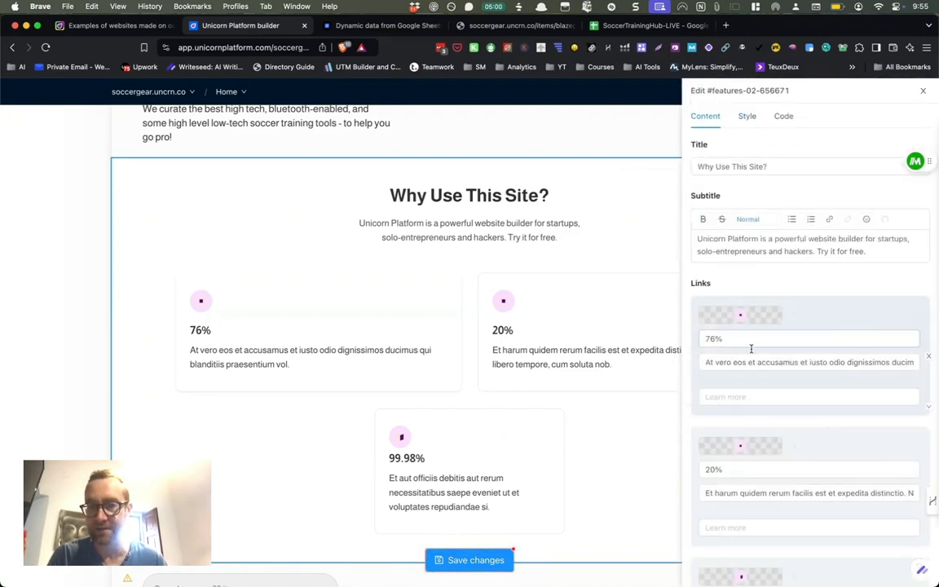
pyautogui.scroll(-5, 751, 351)
pyautogui.click(736, 380)
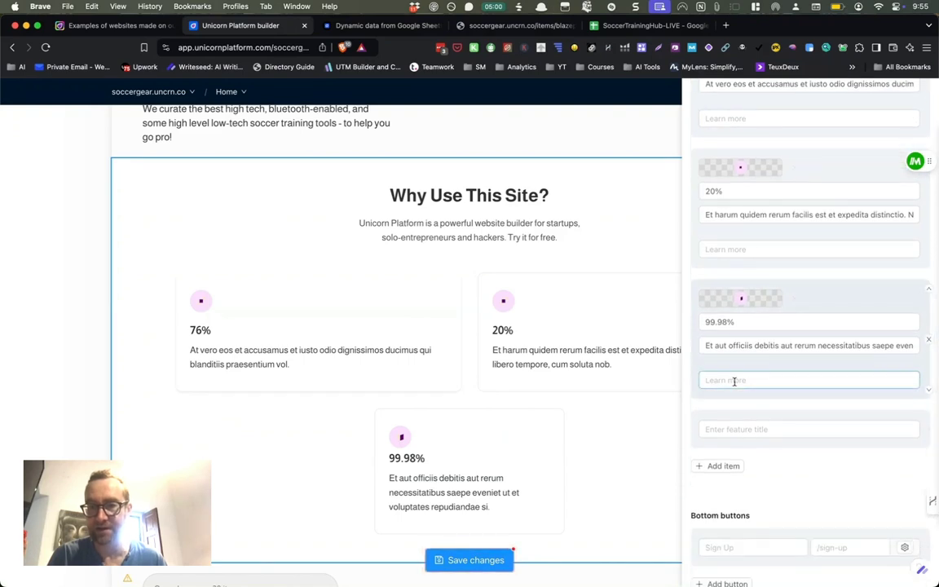
pyautogui.click(733, 430)
pyautogui.write('Featur')
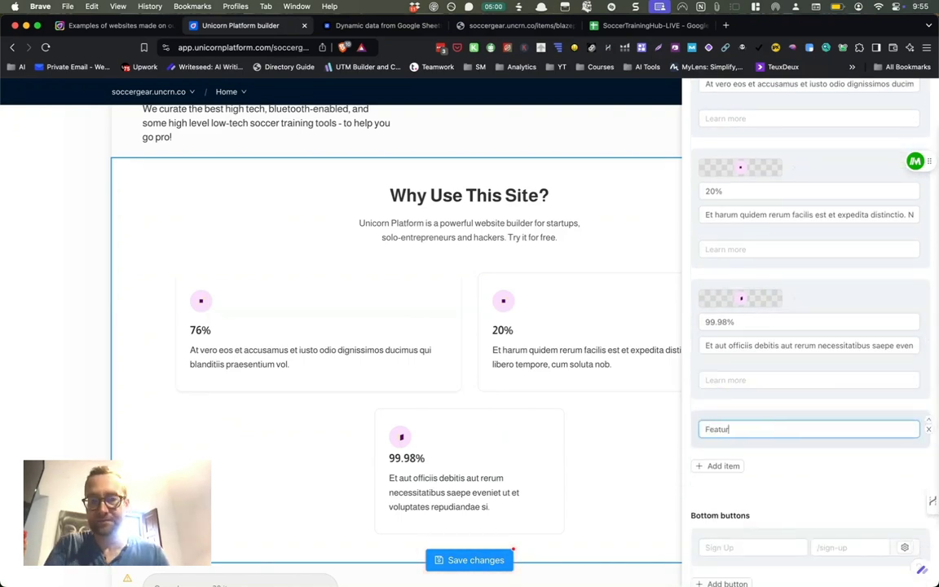
pyautogui.write('e 5')
pyautogui.press('BackSpace')
pyautogui.write('4')
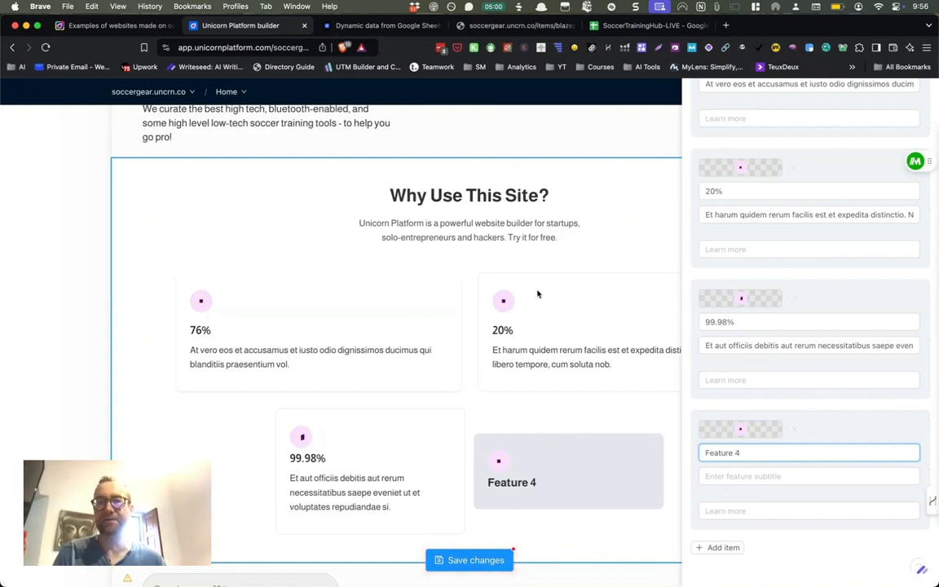
pyautogui.click(576, 262)
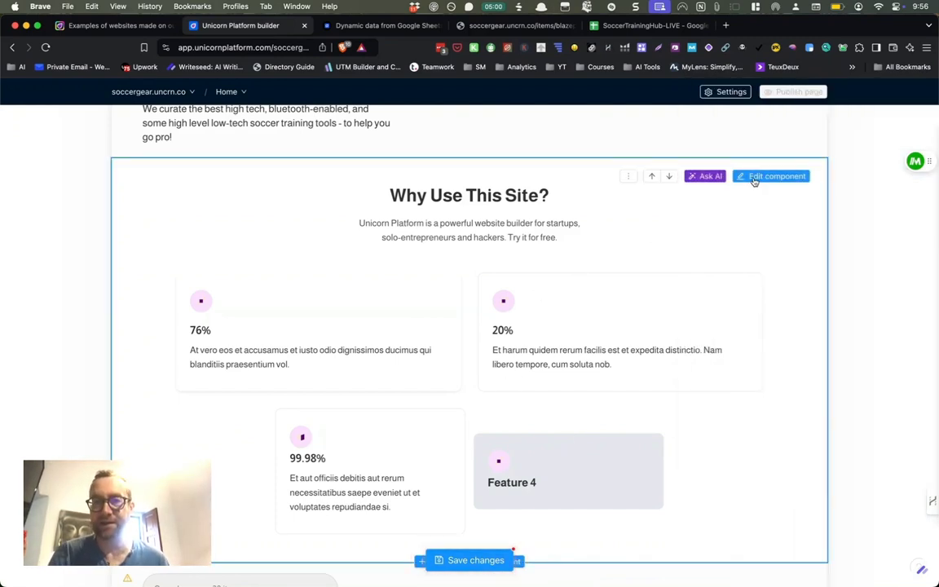
pyautogui.click(758, 181)
pyautogui.click(648, 185)
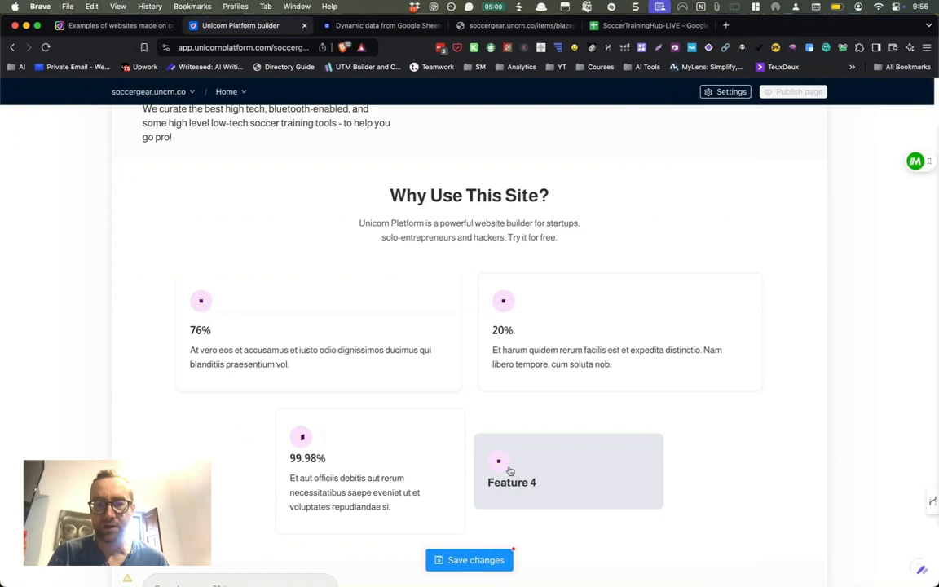
# Open the component library below the "Why Use This Site?" section and examine the pricing table, steps, slider and posts components
pyautogui.scroll(-1, 471, 516)
pyautogui.click(471, 517)
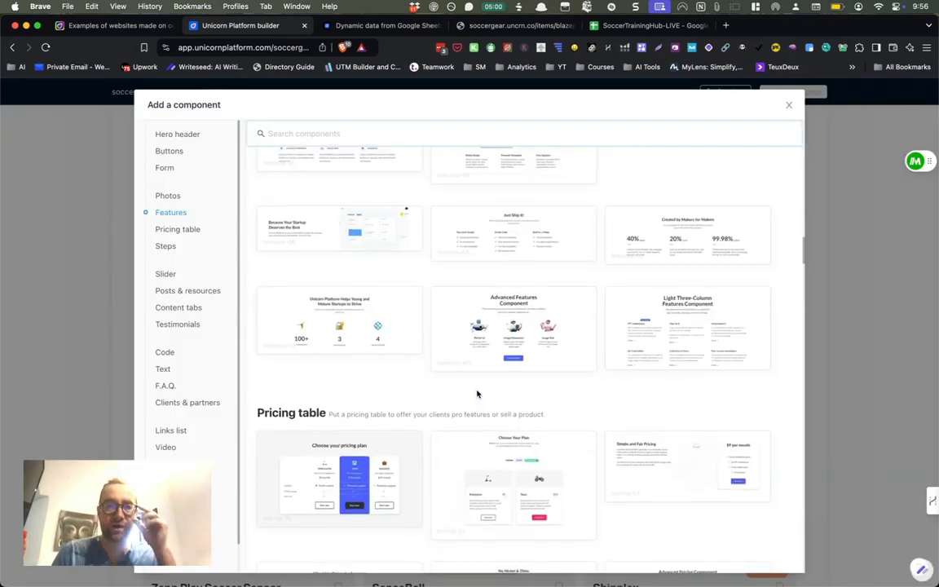
pyautogui.scroll(-4, 477, 395)
pyautogui.scroll(-5, 477, 395)
pyautogui.scroll(3, 472, 392)
pyautogui.moveTo(388, 345)
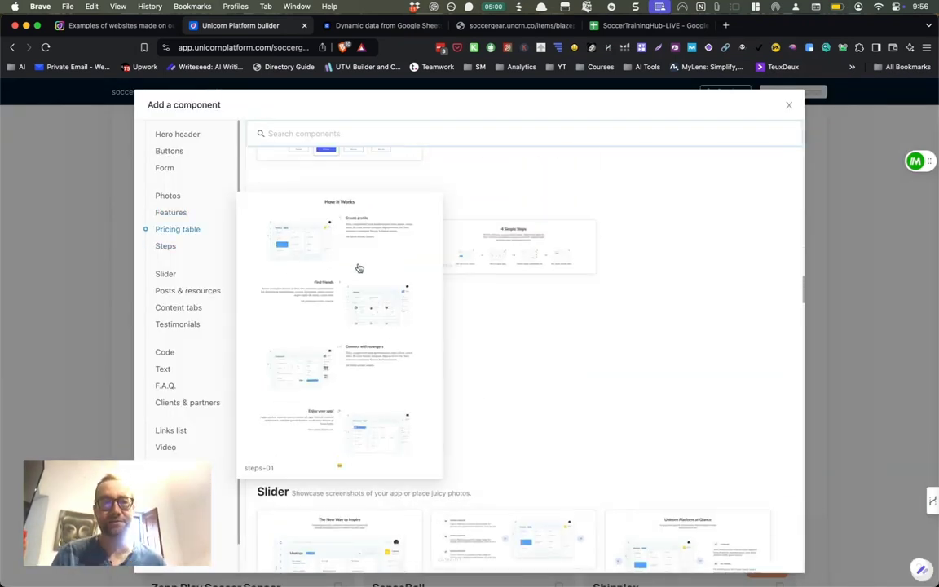
pyautogui.moveTo(494, 247)
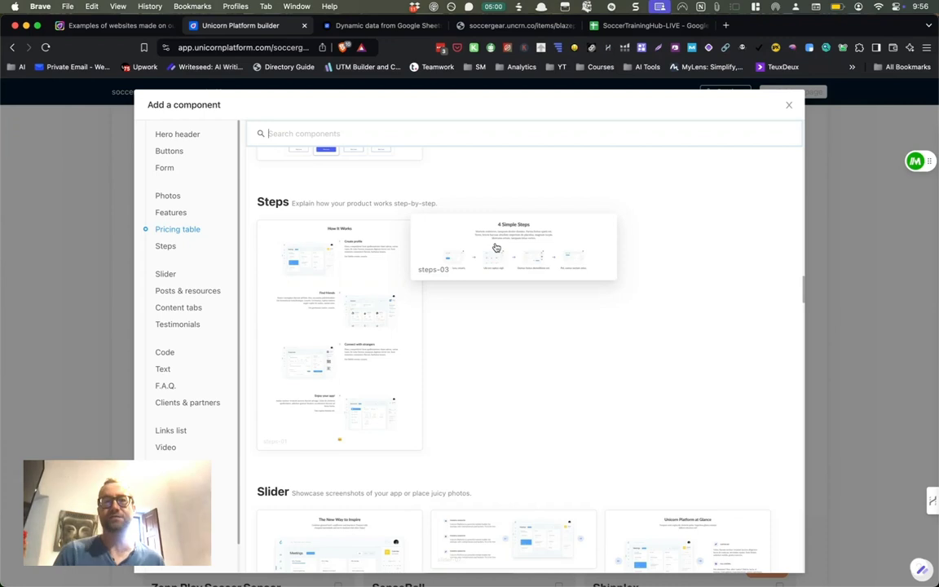
pyautogui.scroll(3, 400, 282)
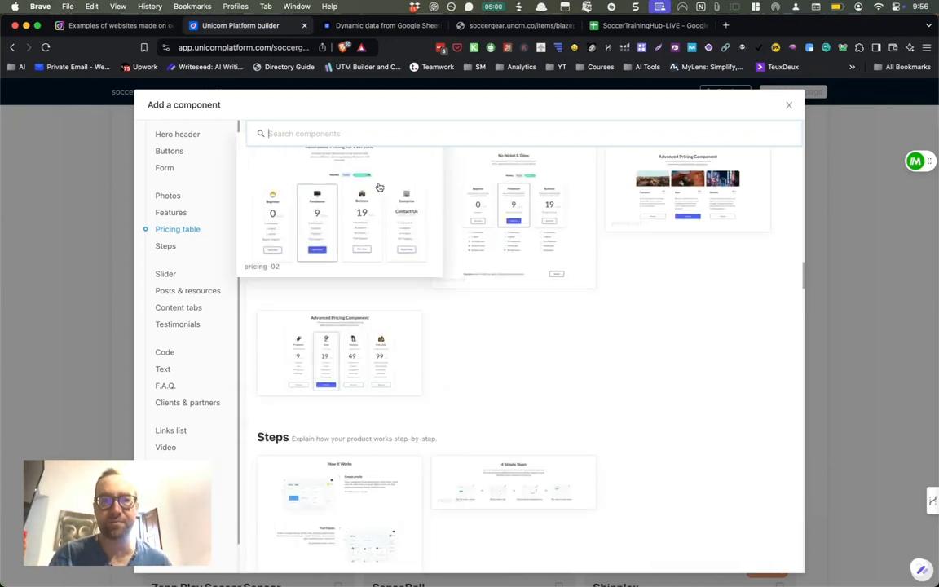
pyautogui.moveTo(607, 247)
pyautogui.scroll(-10, 586, 292)
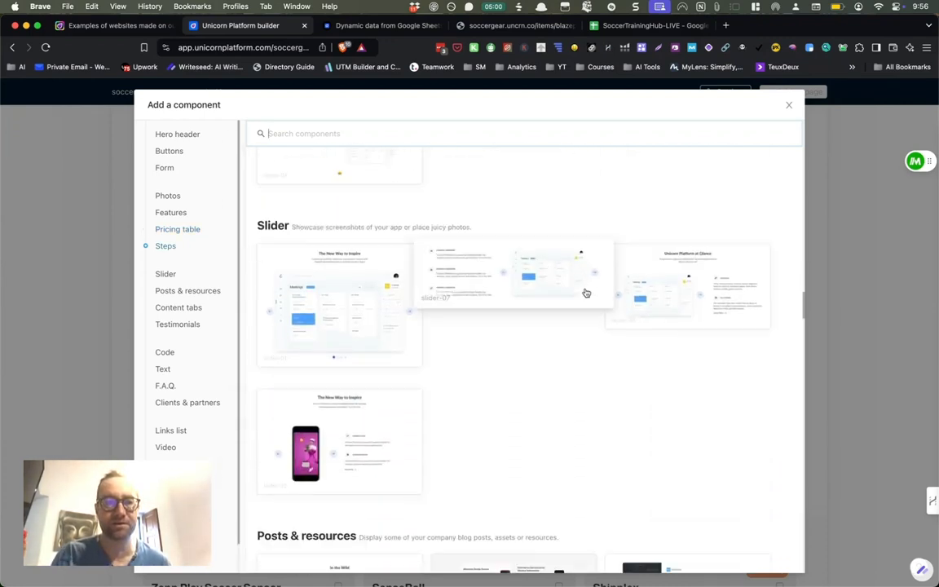
pyautogui.scroll(-3, 579, 324)
pyautogui.moveTo(576, 345)
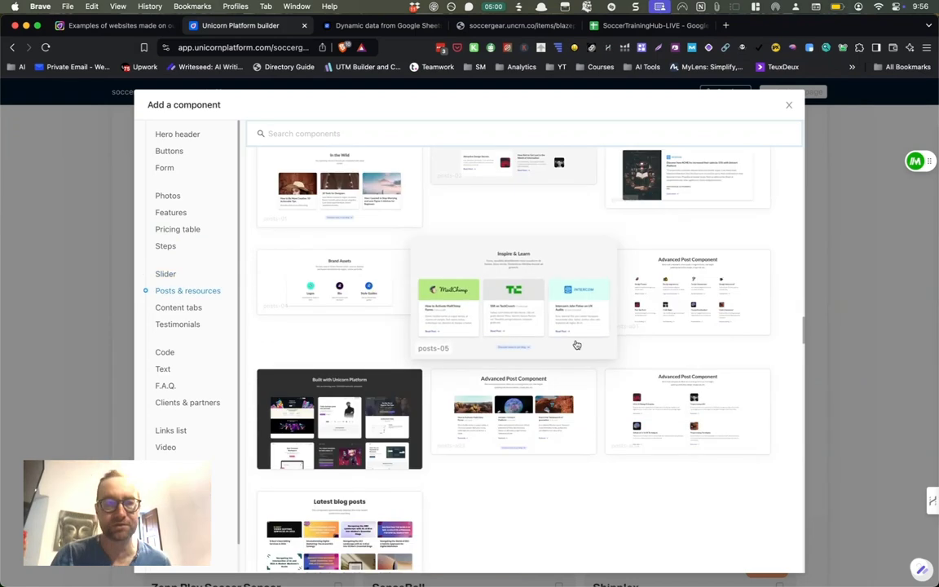
pyautogui.scroll(-1, 576, 344)
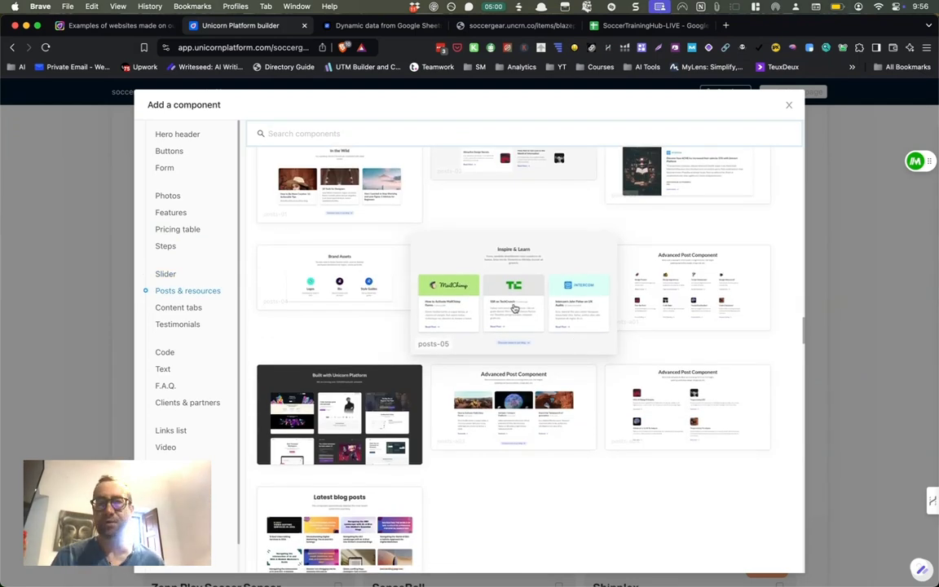
pyautogui.moveTo(641, 303)
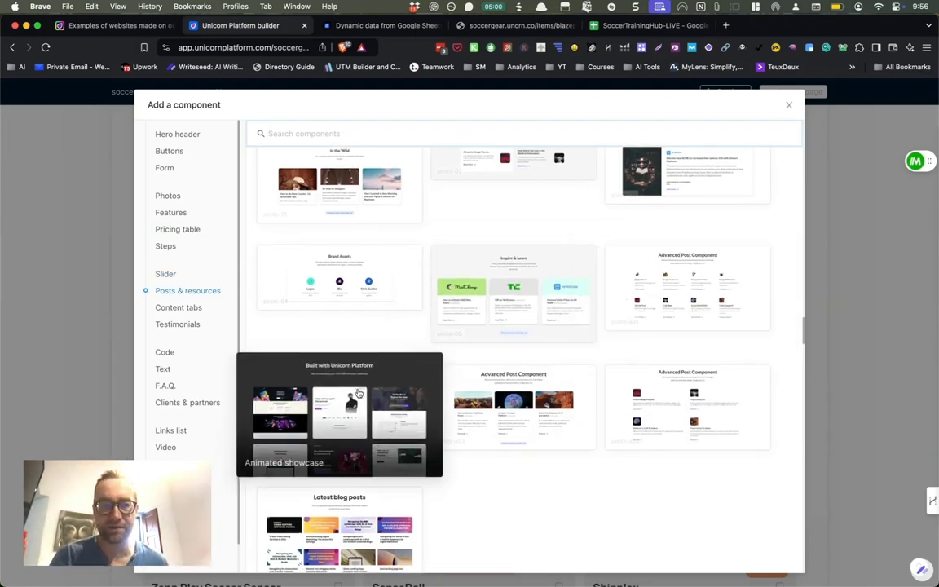
# Examine the remaining library components from testimonials, code, text and F.A.Q. through to custom HTML, and close the library without inserting one
pyautogui.scroll(-10, 357, 392)
pyautogui.scroll(-3, 357, 392)
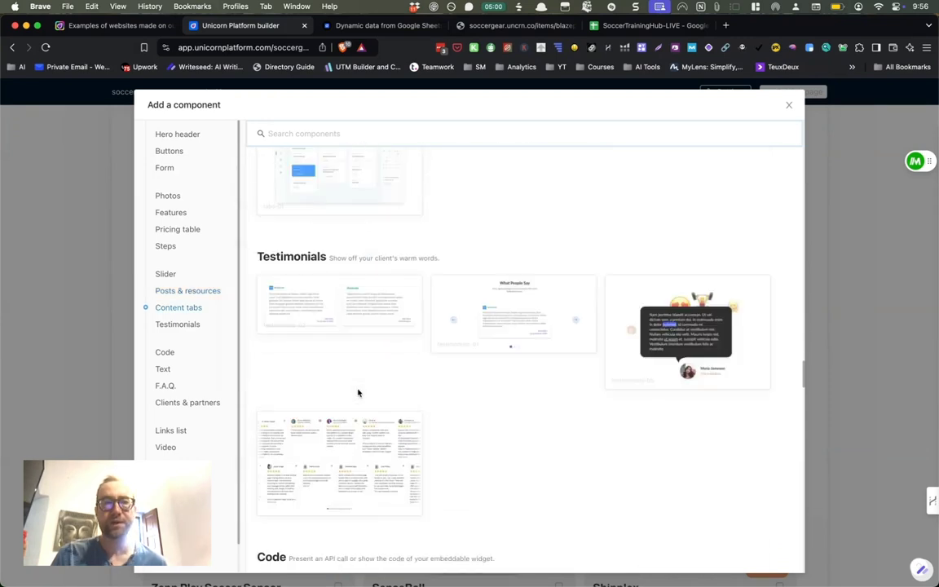
pyautogui.scroll(-2, 526, 383)
pyautogui.scroll(-1, 357, 323)
pyautogui.moveTo(357, 323)
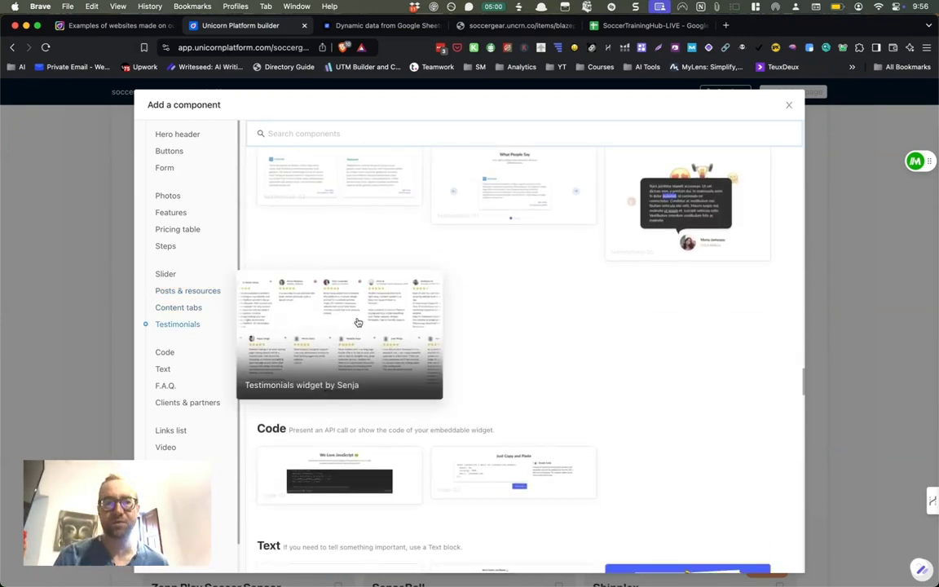
pyautogui.scroll(-6, 357, 323)
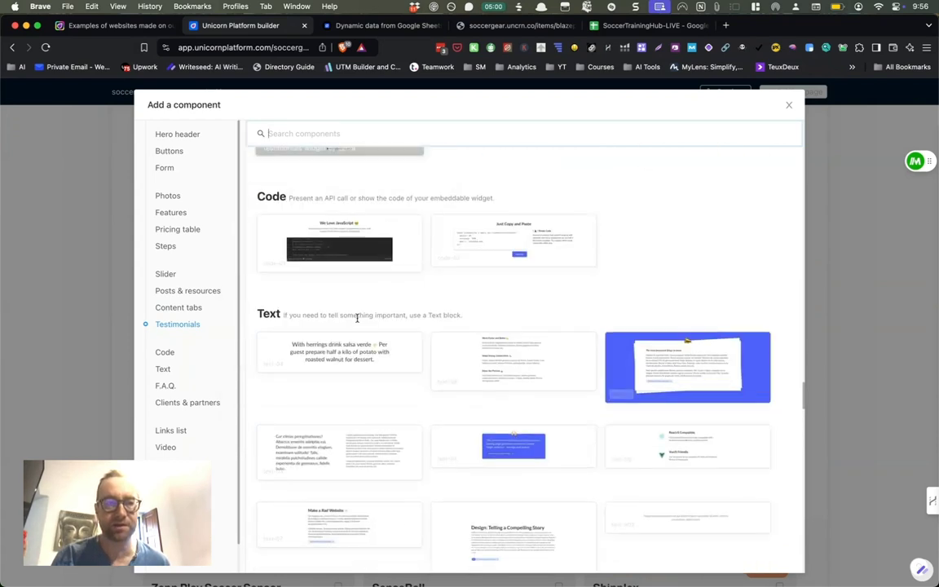
pyautogui.scroll(2, 348, 285)
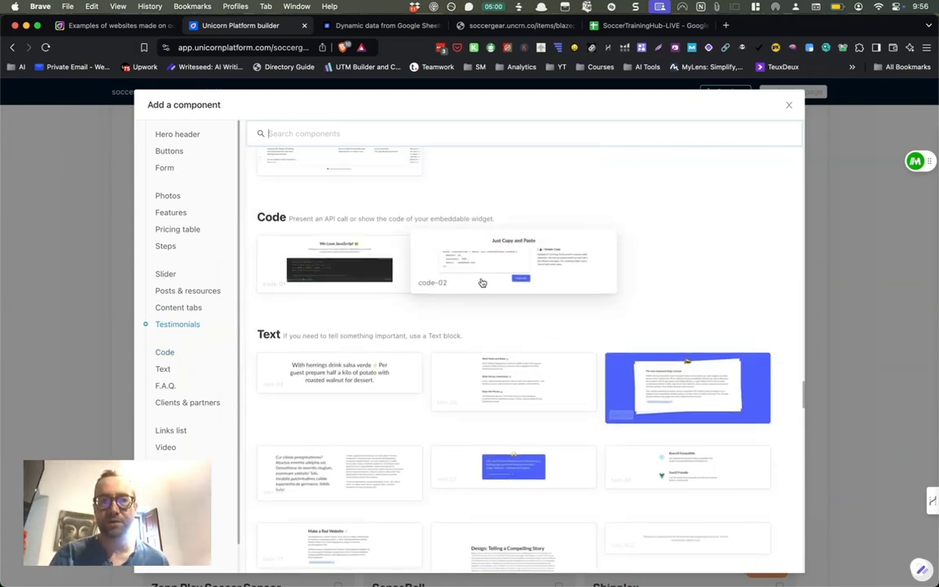
pyautogui.scroll(-8, 477, 368)
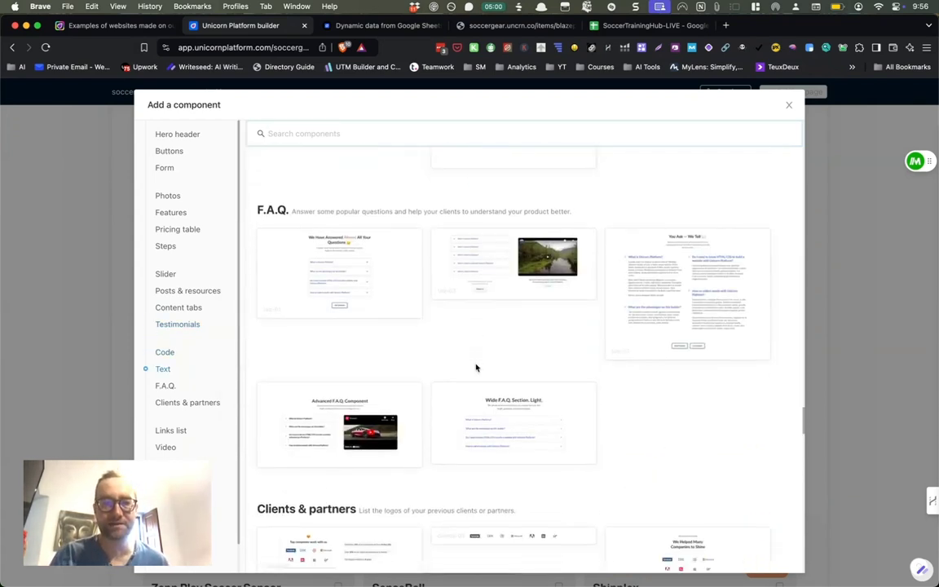
pyautogui.scroll(4, 477, 368)
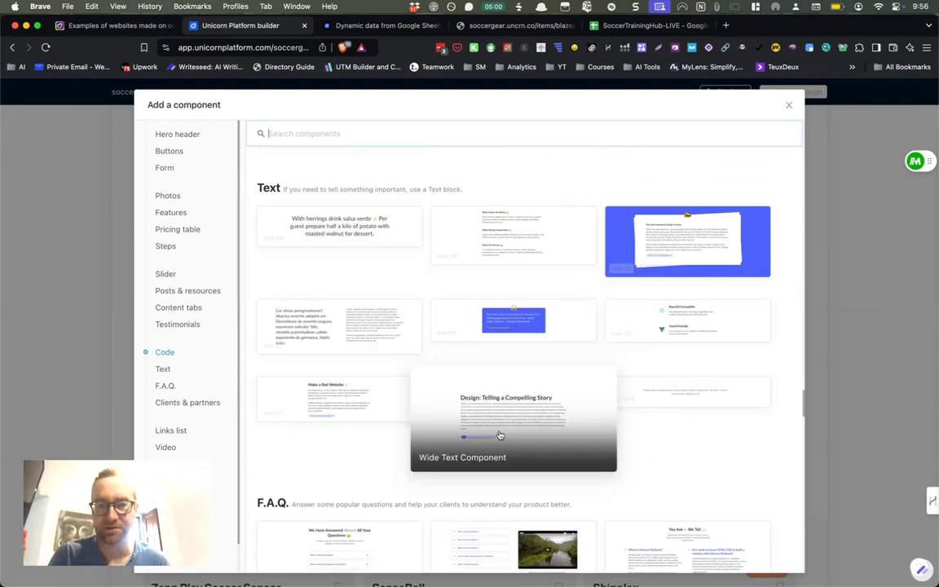
pyautogui.scroll(-2, 500, 435)
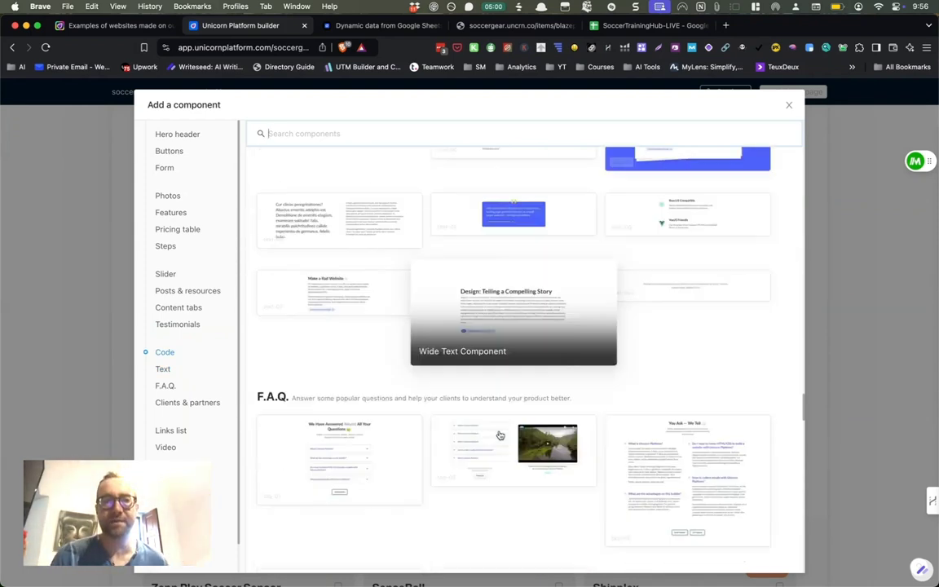
pyautogui.scroll(-15, 499, 436)
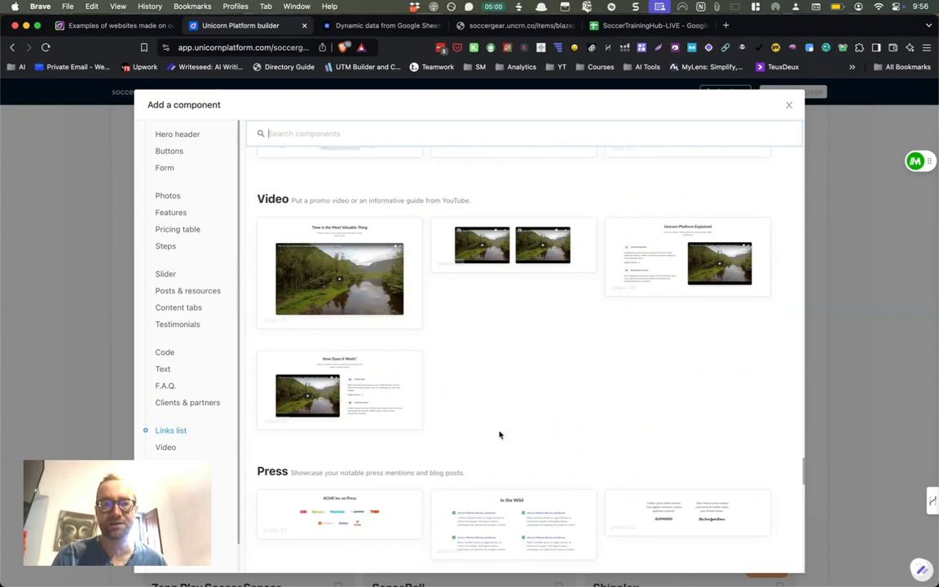
pyautogui.scroll(-15, 499, 435)
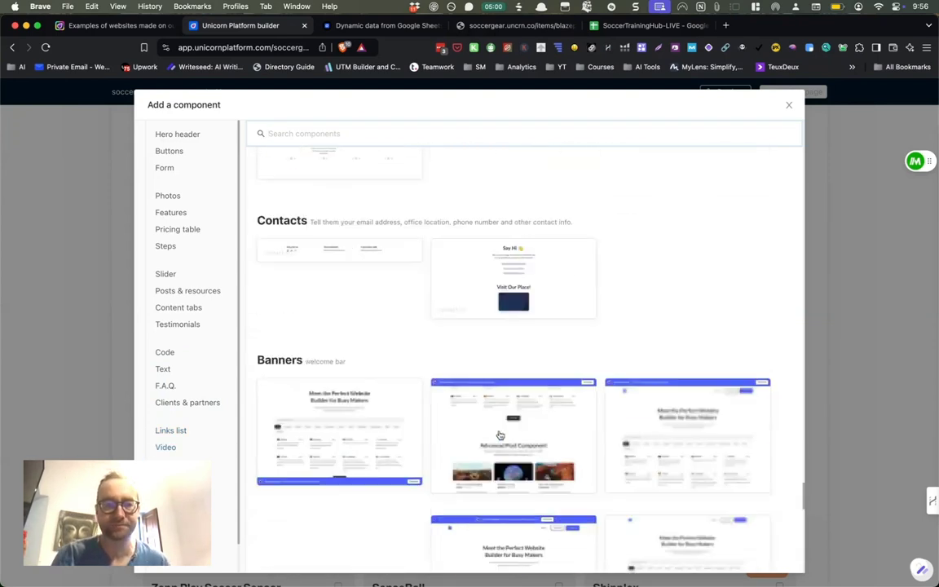
pyautogui.scroll(-10, 500, 435)
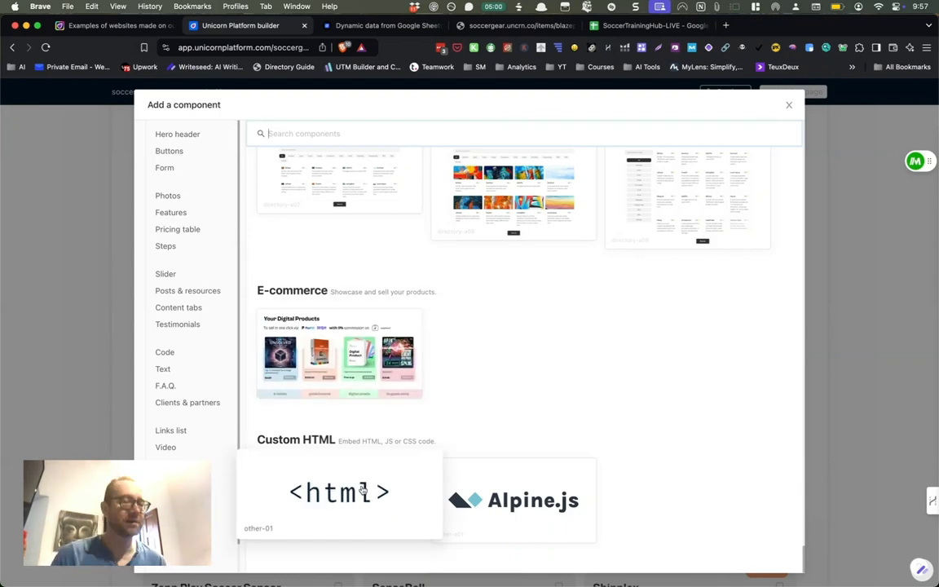
pyautogui.click(790, 106)
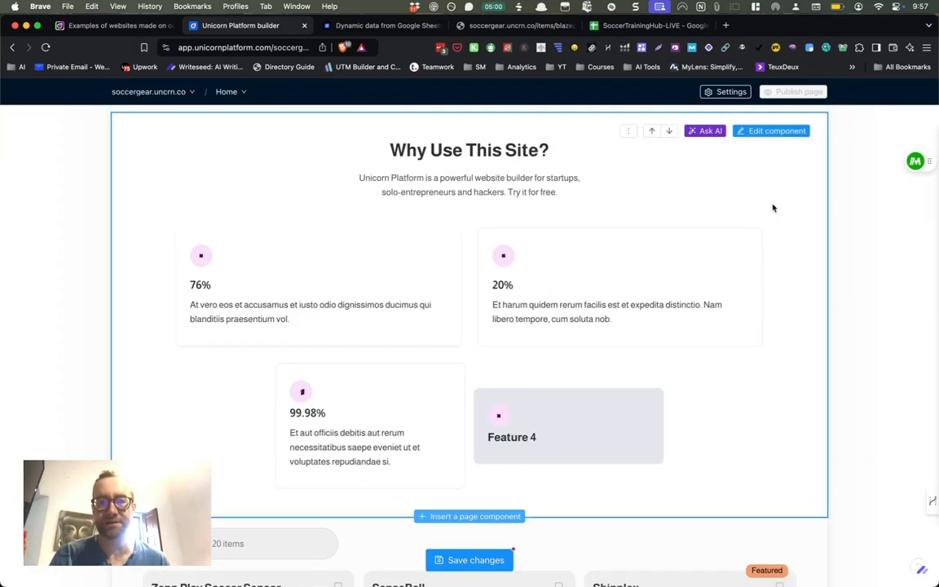
# Delete the "Why Use This Site?" component from the home page
pyautogui.scroll(2, 675, 329)
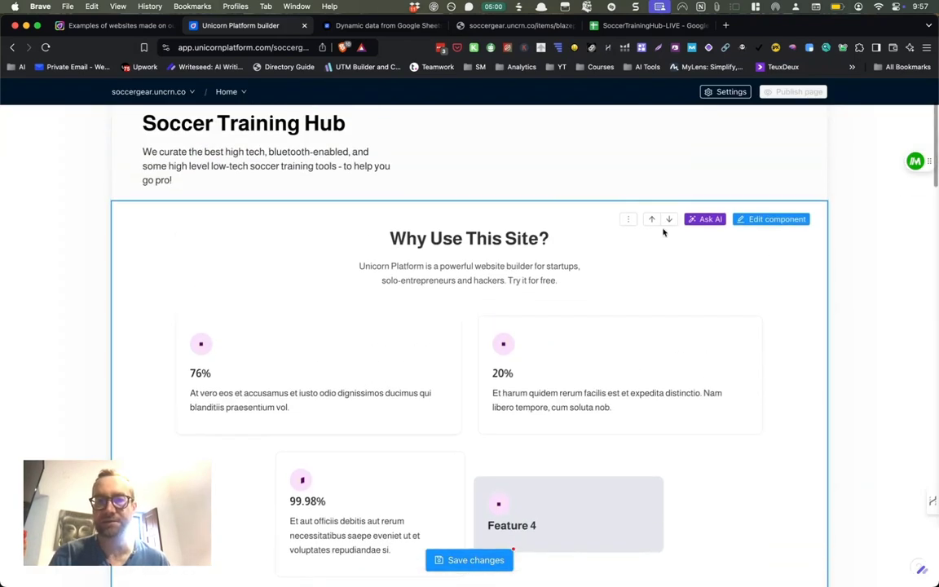
pyautogui.click(627, 219)
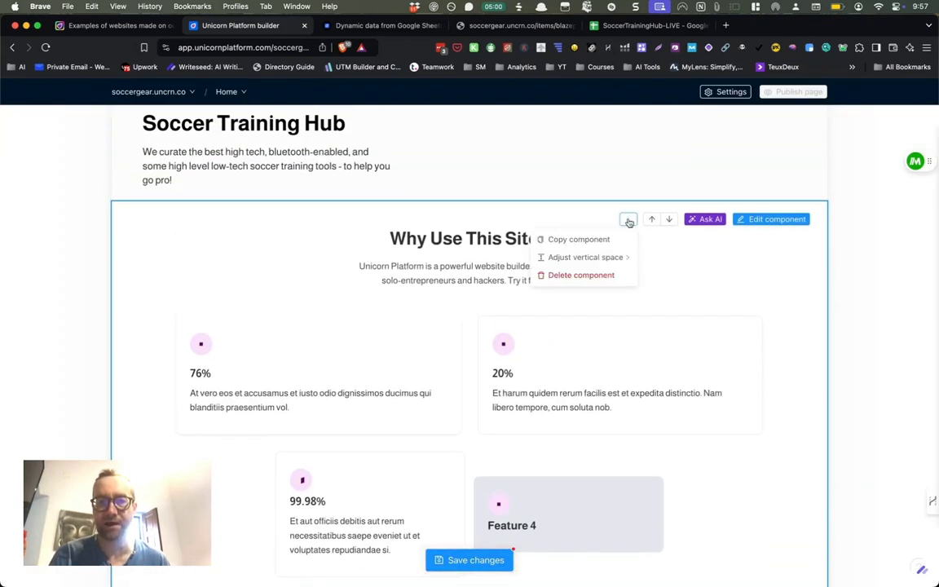
pyautogui.click(603, 275)
pyautogui.click(599, 277)
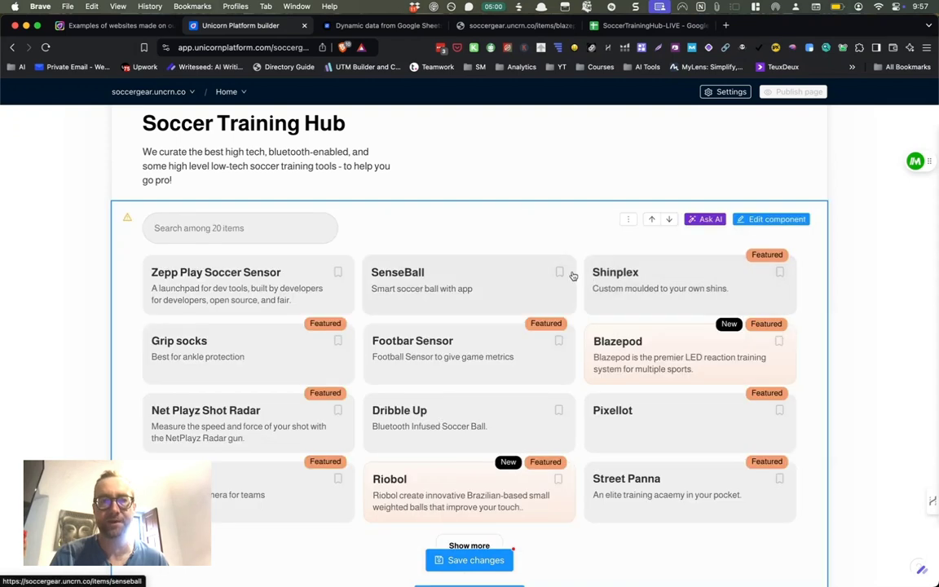
# Look over the directory listing, open the Zepp Play Soccer Sensor item page, and return to the page builder
pyautogui.scroll(-4, 509, 260)
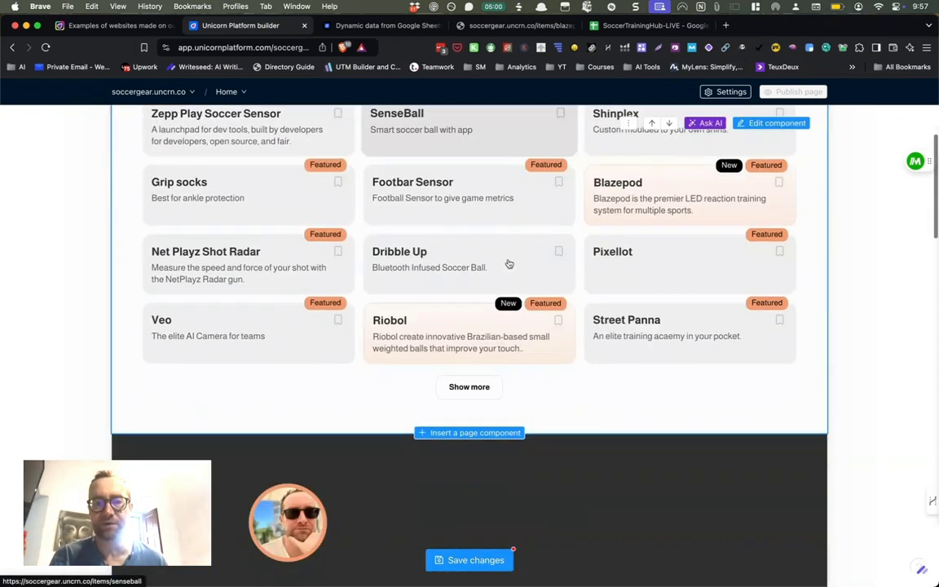
pyautogui.scroll(3, 509, 260)
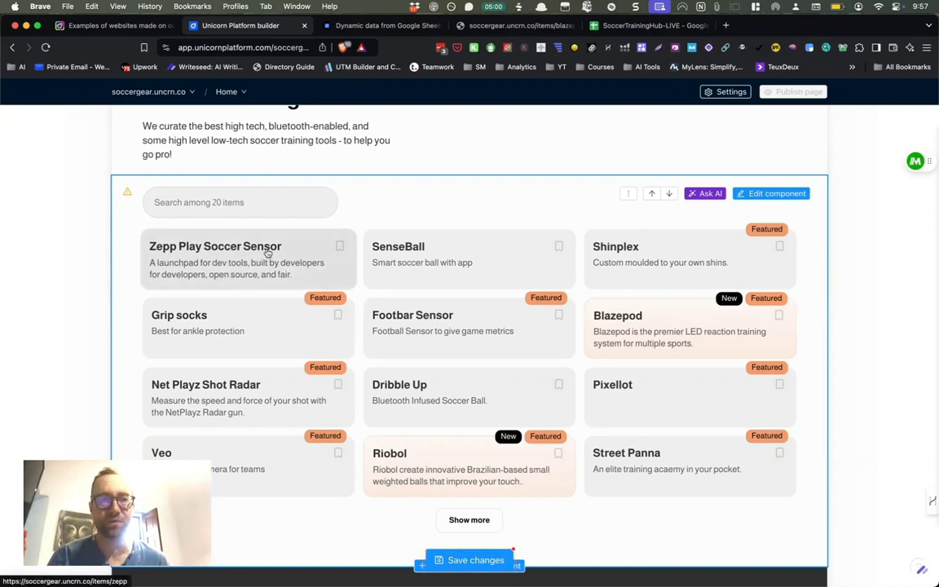
pyautogui.click(267, 253)
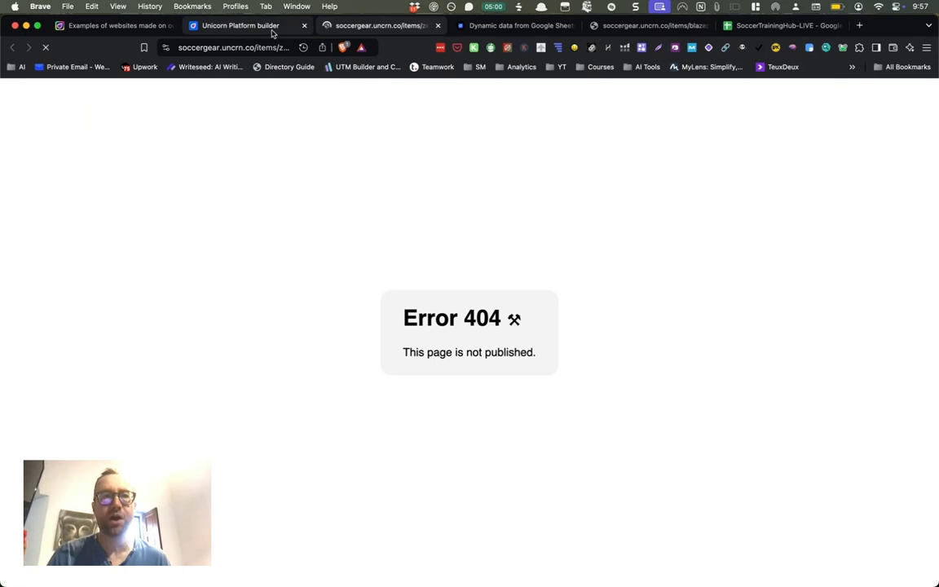
pyautogui.click(273, 31)
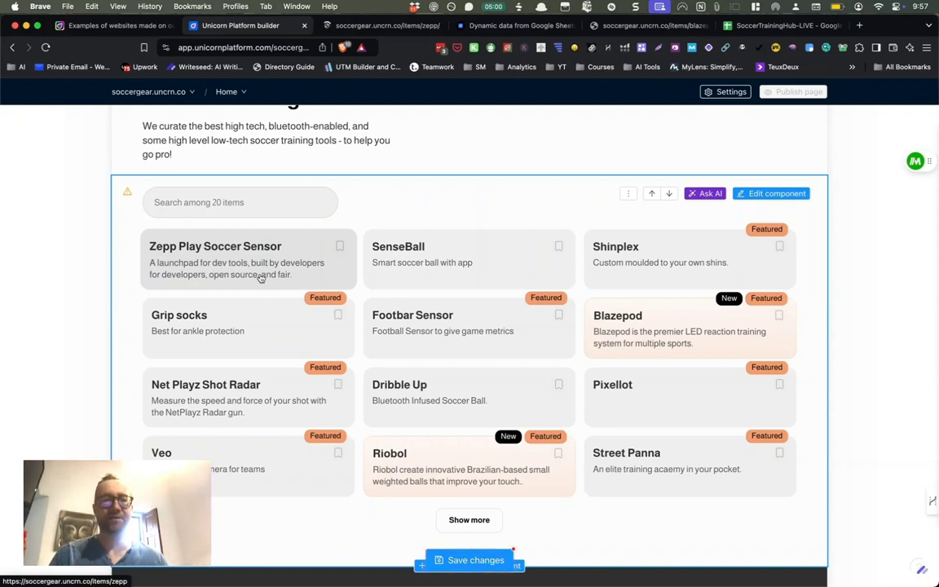
# Open the directory component's data source settings, open the linked setup guide, and return to the page builder
pyautogui.scroll(-1, 279, 307)
pyautogui.scroll(-2, 279, 307)
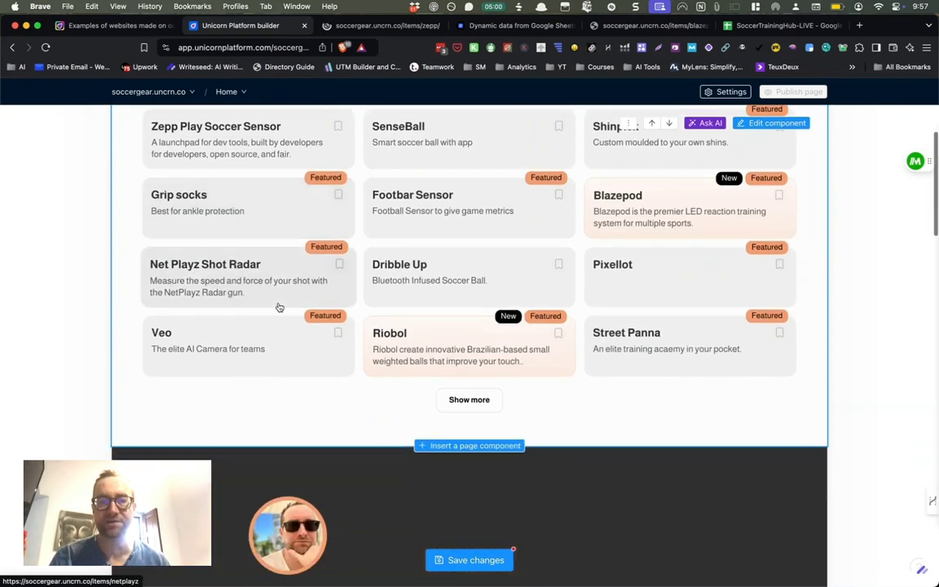
pyautogui.scroll(2, 281, 305)
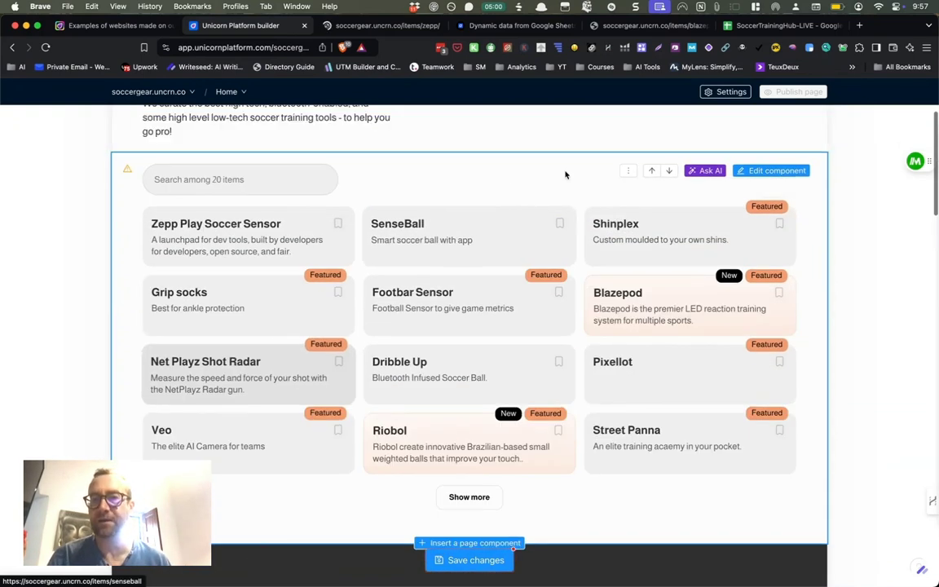
pyautogui.click(775, 172)
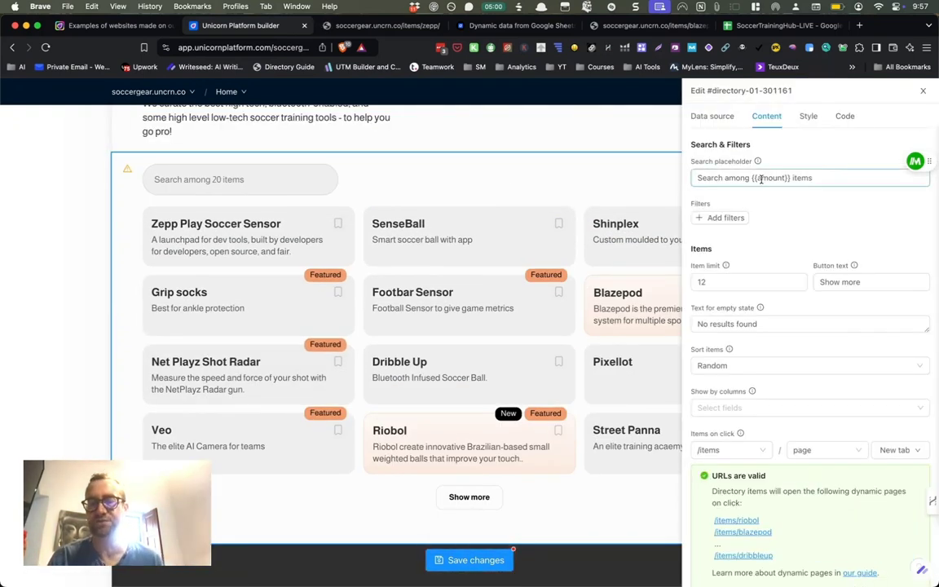
pyautogui.click(719, 116)
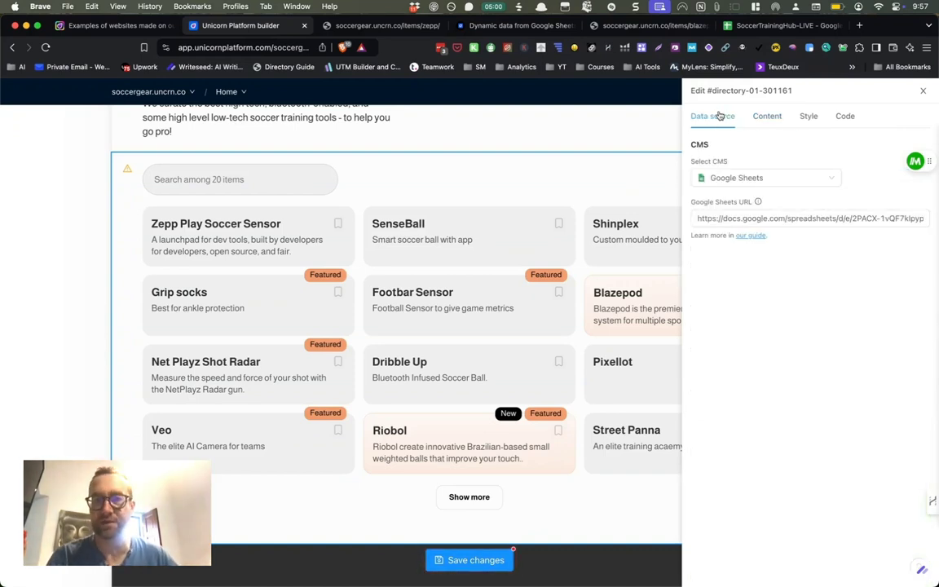
pyautogui.click(756, 236)
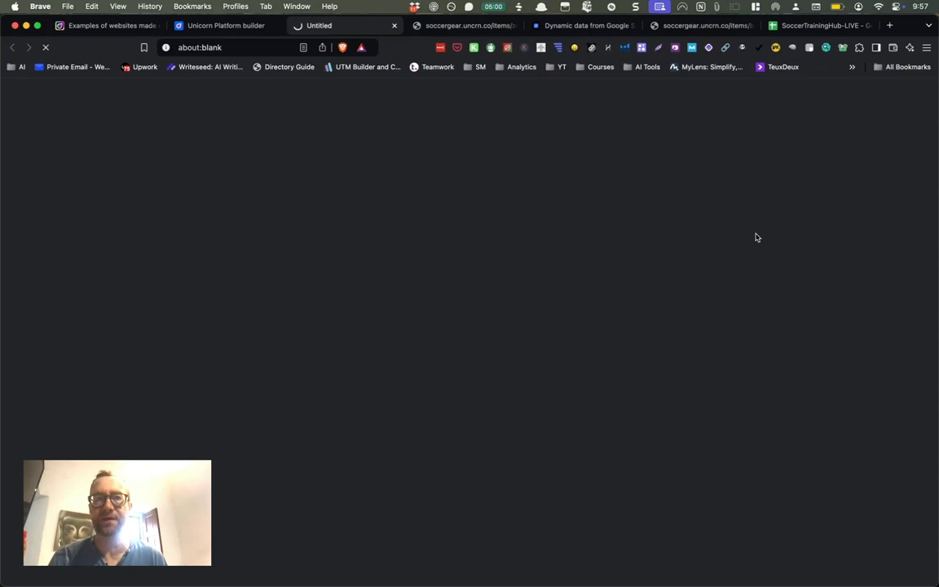
pyautogui.click(245, 25)
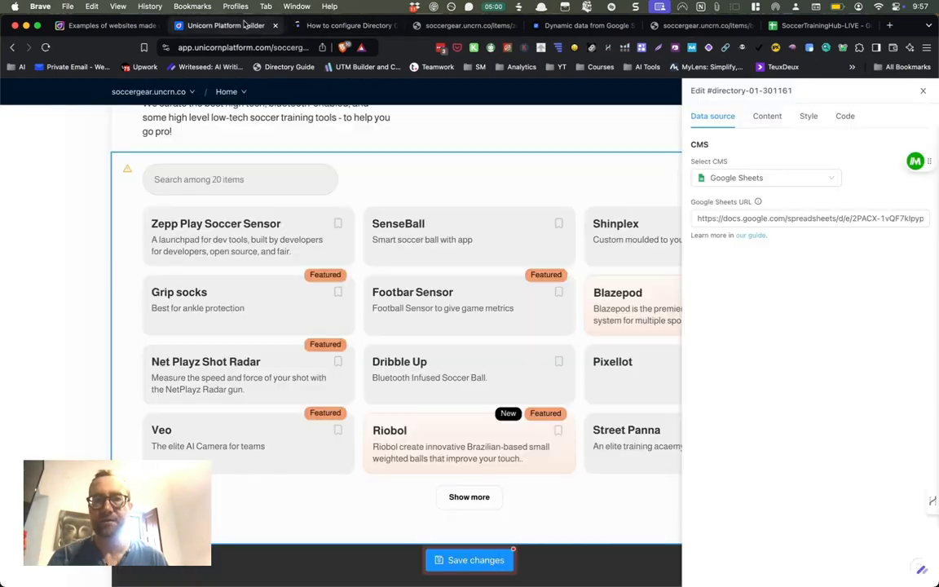
# Add a blank filter entry in the directory component's content settings
pyautogui.click(767, 118)
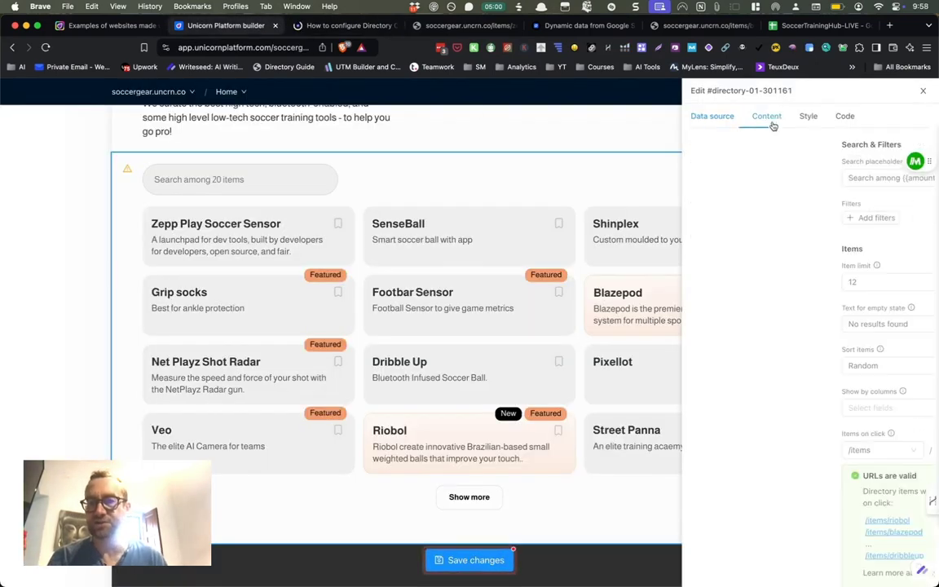
pyautogui.scroll(-2, 768, 229)
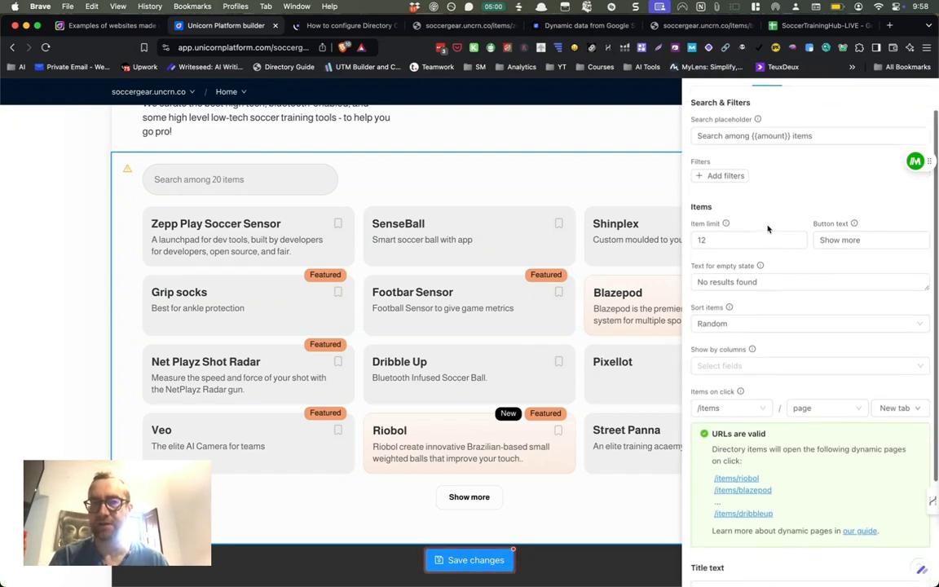
pyautogui.click(726, 176)
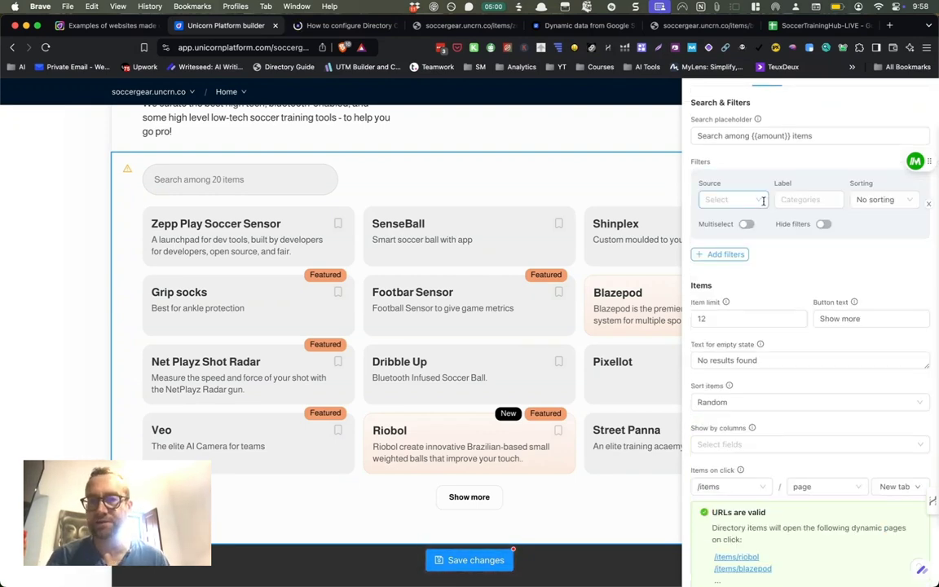
# Try an item limit of 16 for the directory and settle on 15
pyautogui.scroll(-2, 790, 239)
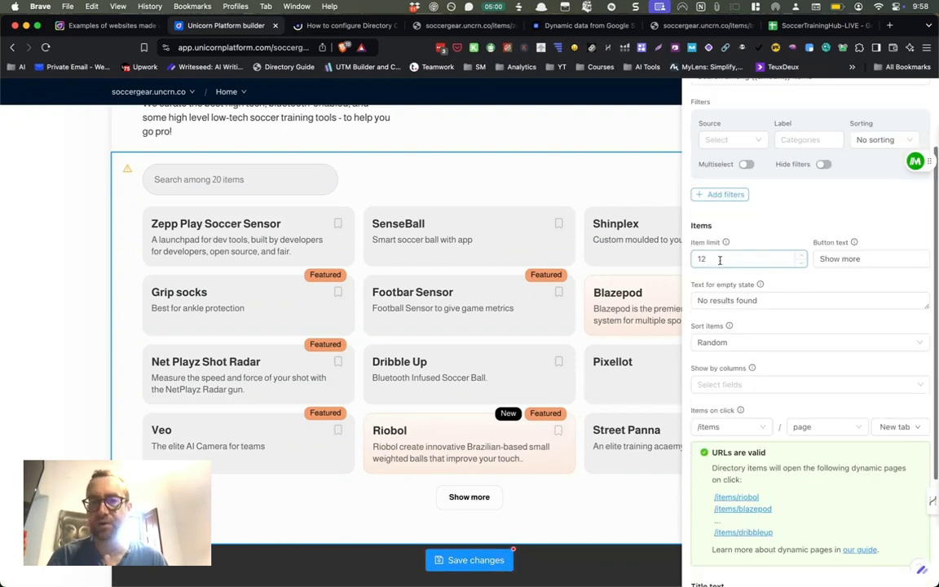
pyautogui.doubleClick(717, 259)
pyautogui.write('16')
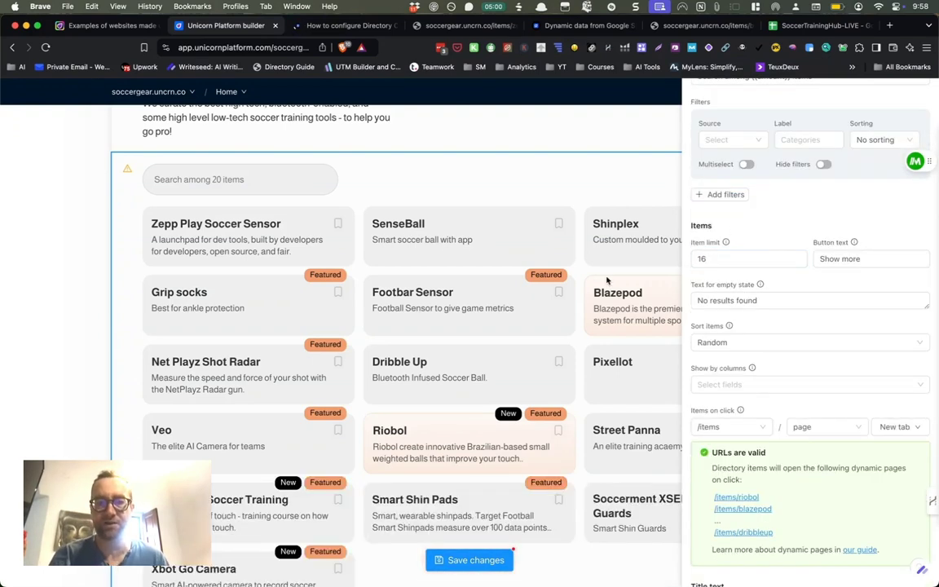
pyautogui.click(714, 258)
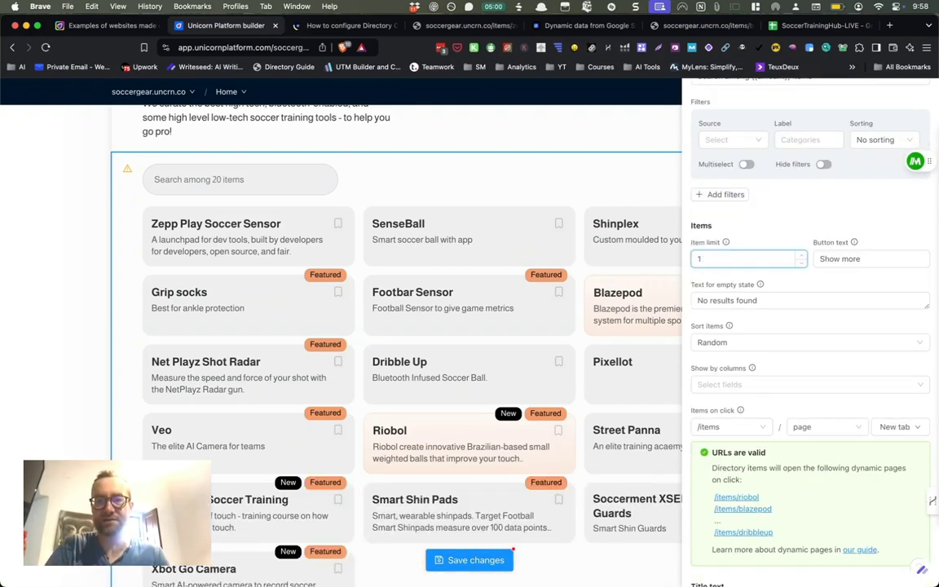
pyautogui.write('5')
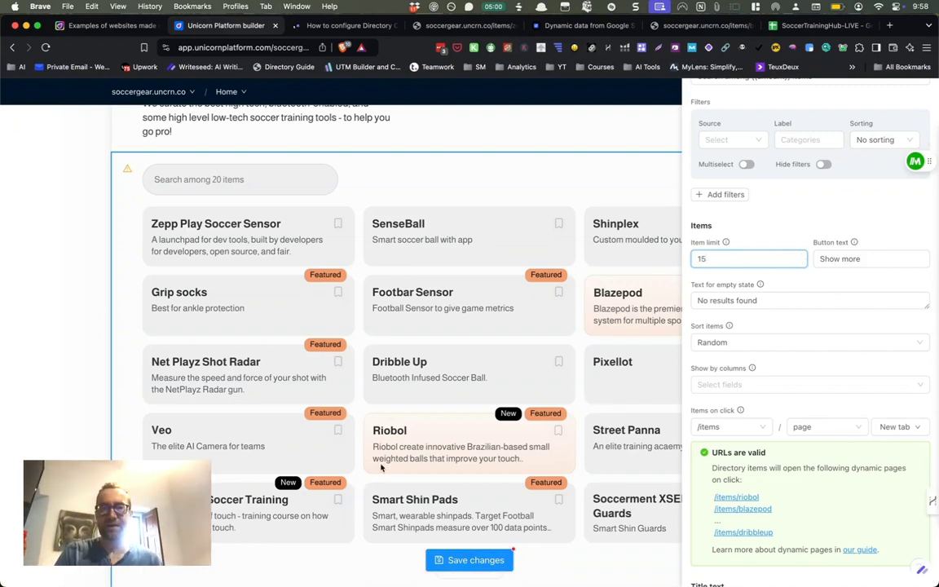
# Examine the directory's remaining content settings and its style options, including the available layouts and device display toggles
pyautogui.scroll(-1, 770, 320)
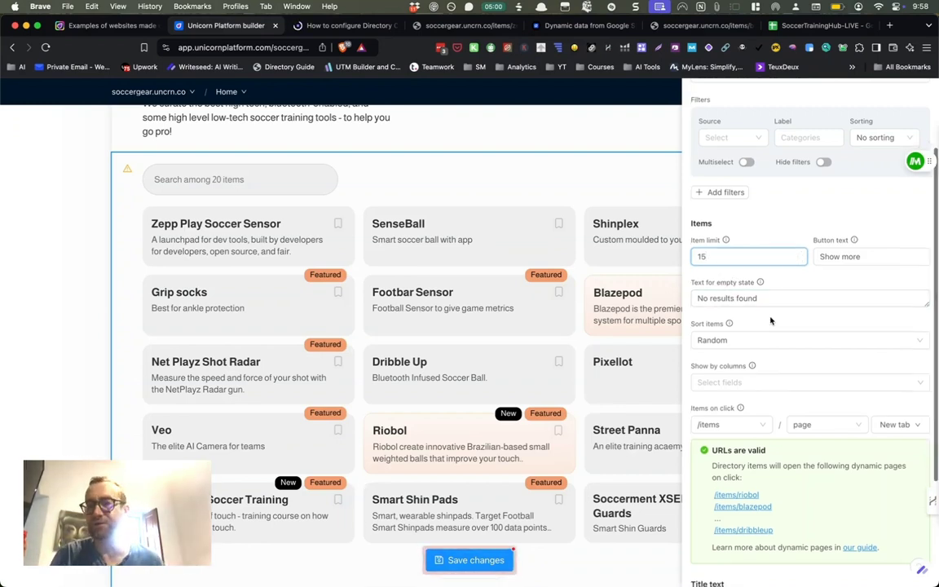
pyautogui.scroll(-5, 771, 320)
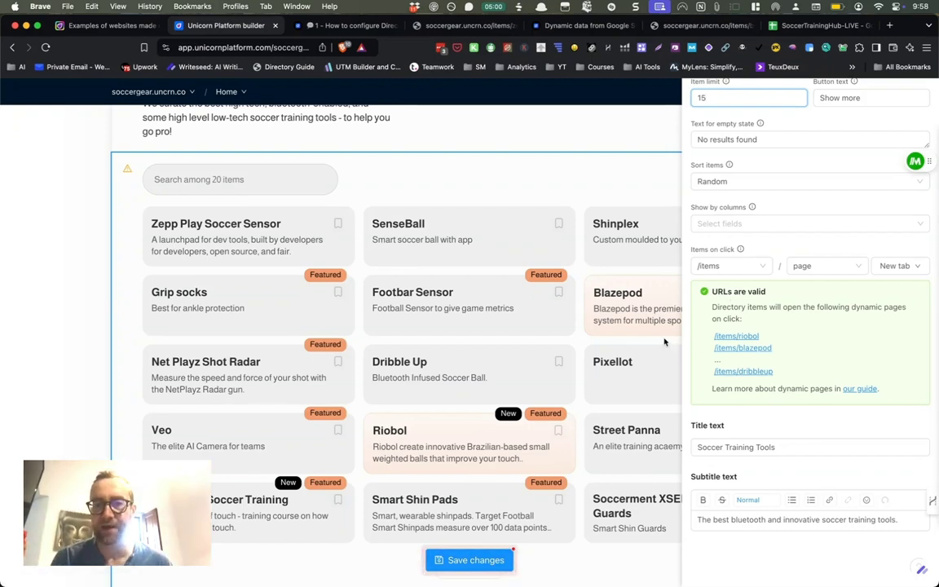
pyautogui.scroll(5, 758, 228)
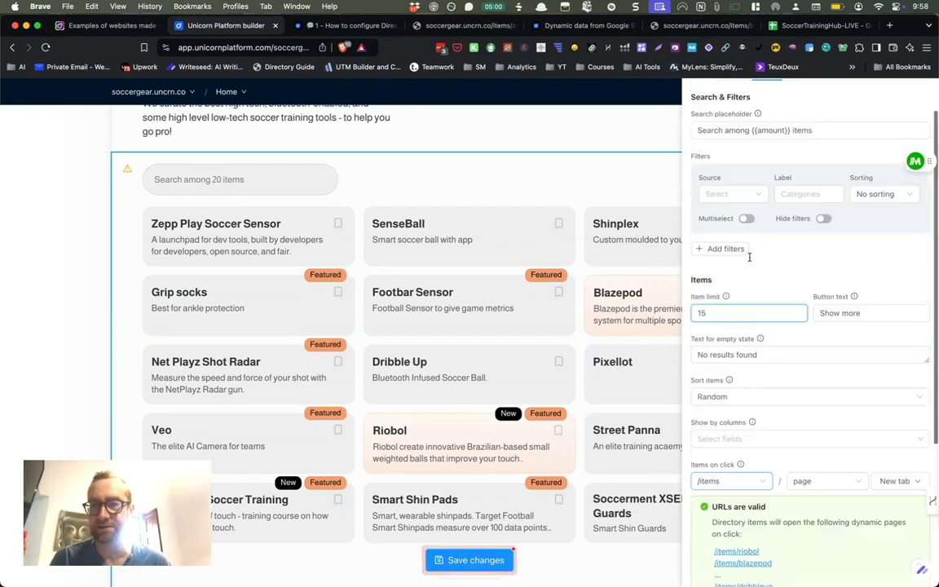
pyautogui.click(806, 117)
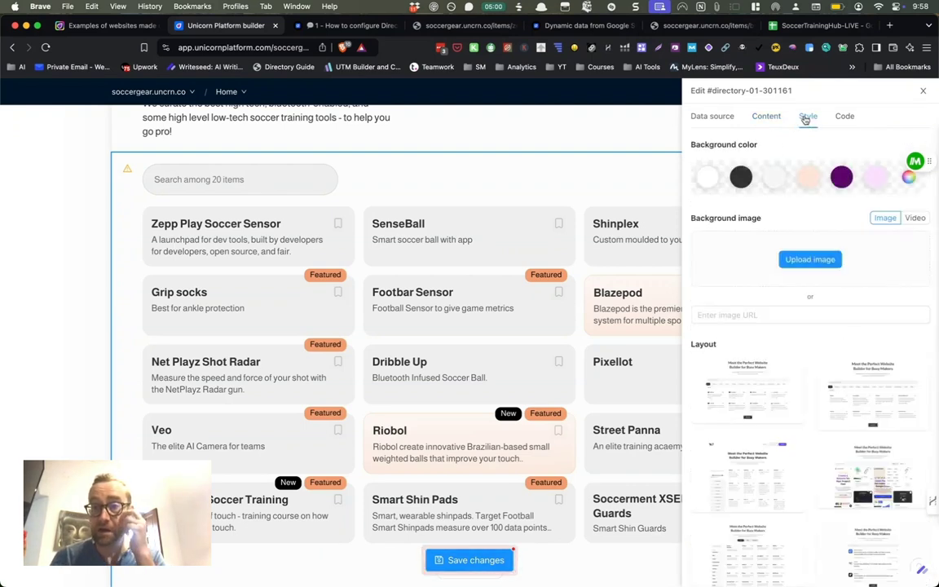
pyautogui.scroll(-6, 752, 348)
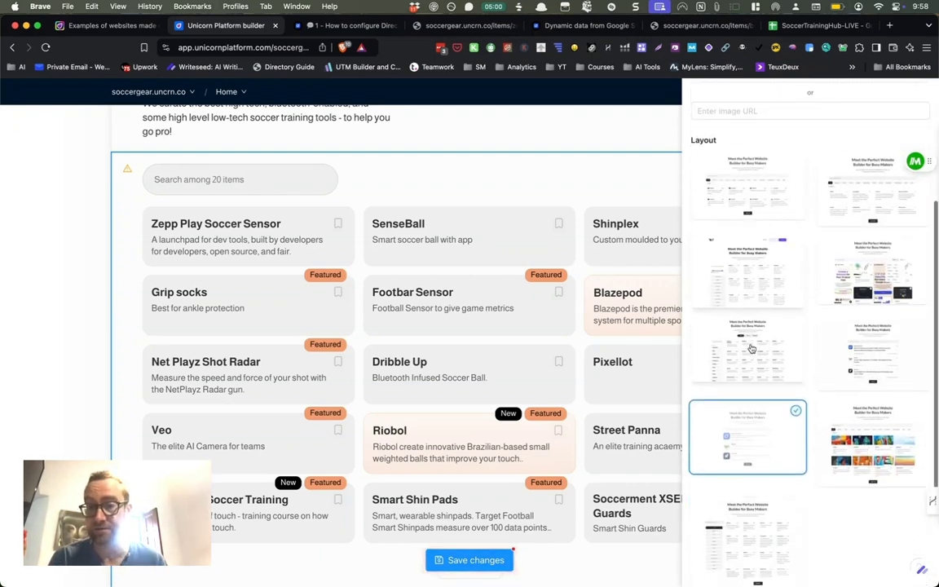
pyautogui.scroll(-2, 825, 404)
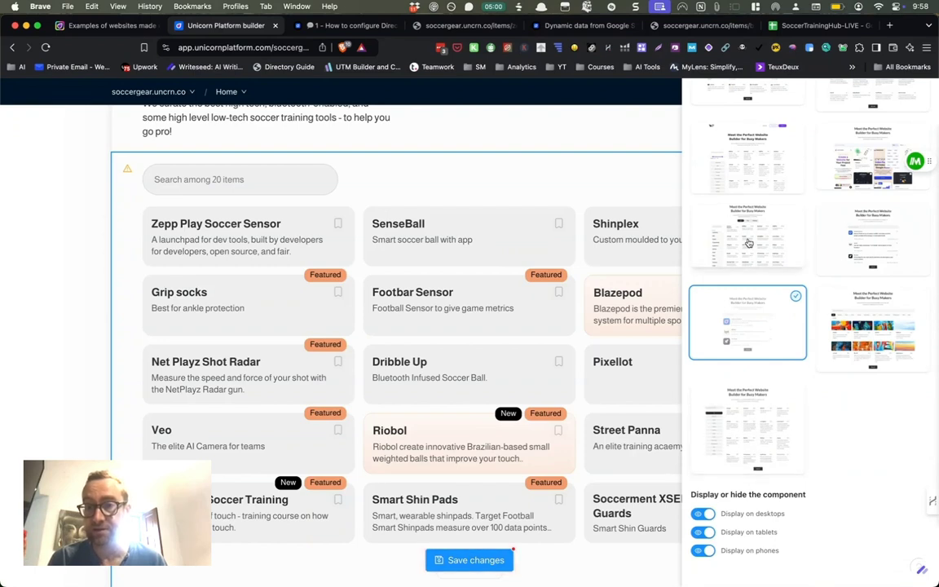
pyautogui.scroll(2, 748, 242)
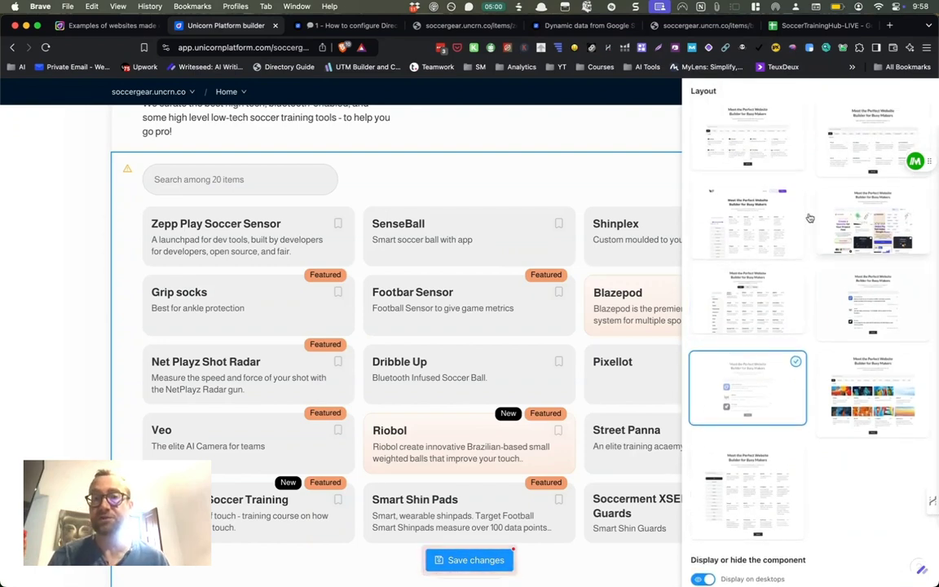
# Try the sidebar and single-column list layouts for the directory, and apply the four-column card layout with item logos
pyautogui.click(768, 220)
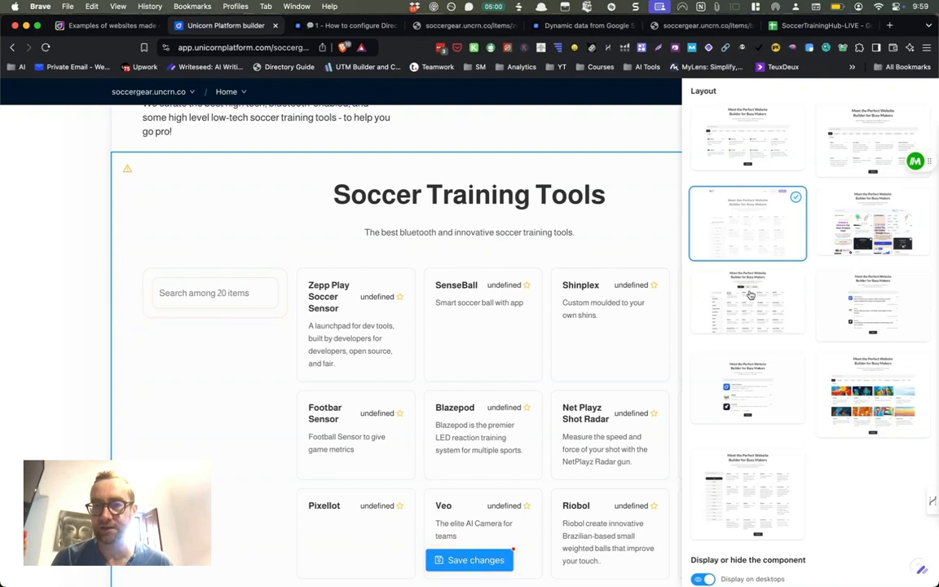
pyautogui.click(848, 328)
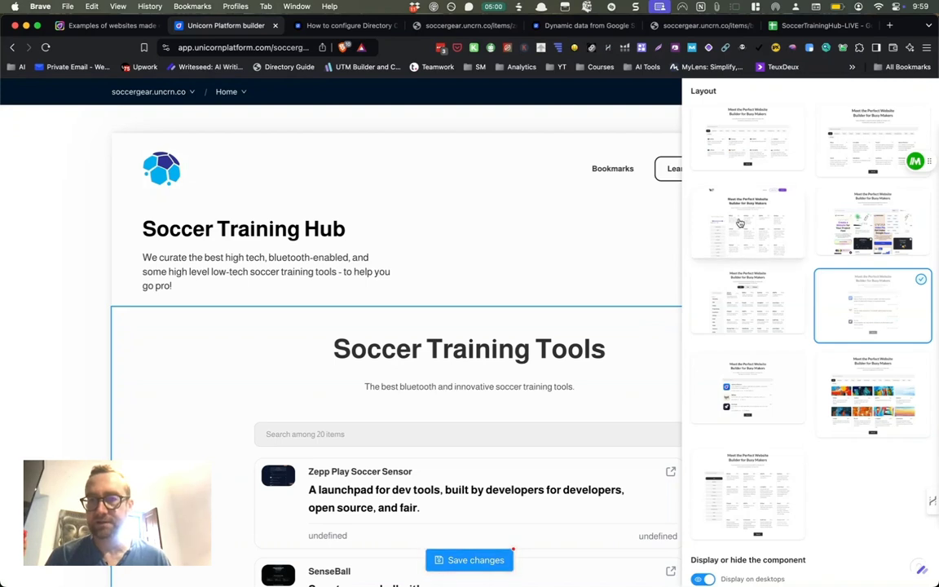
pyautogui.click(743, 154)
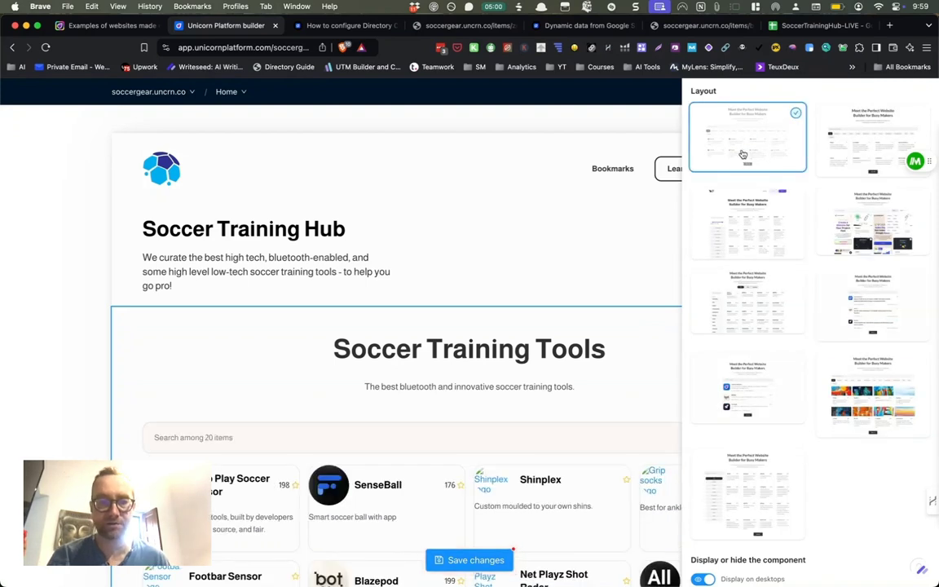
pyautogui.scroll(-5, 486, 296)
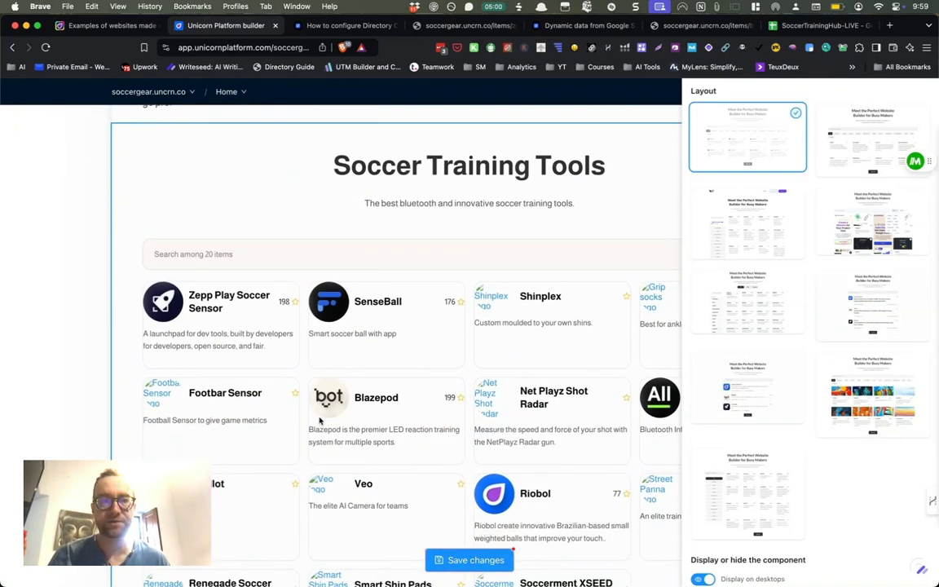
pyautogui.click(651, 247)
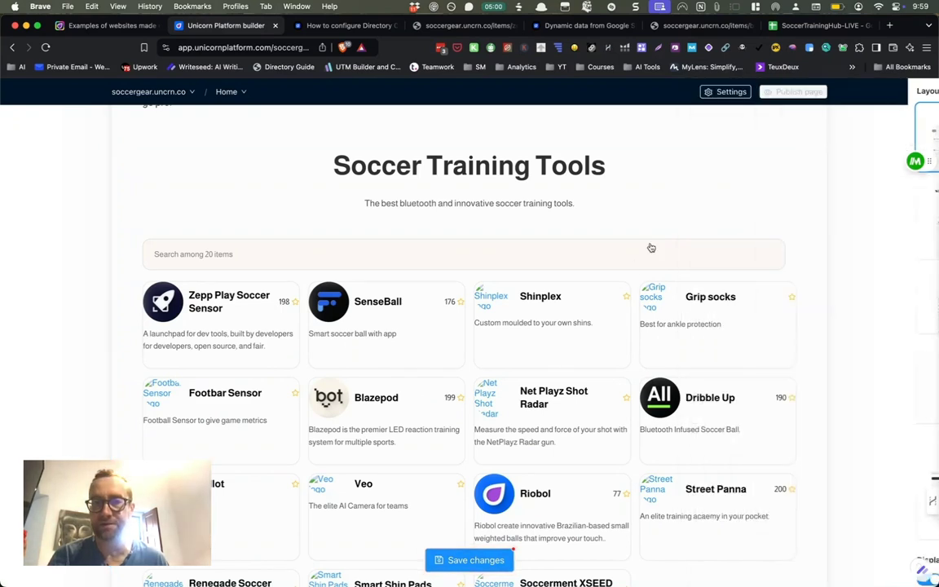
pyautogui.click(770, 143)
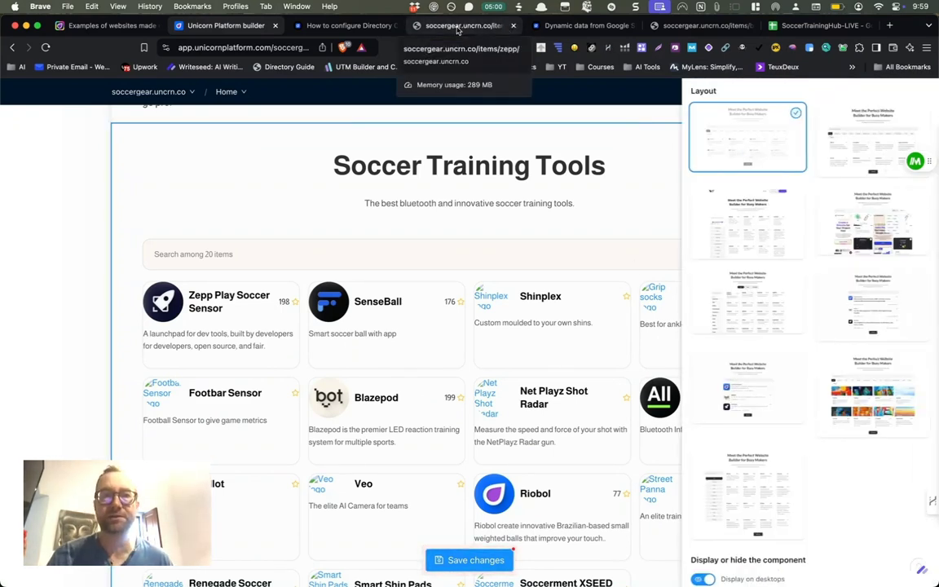
# View the SoccerTrainingHub-LIVE sheet and examine the "How to configure Directory Component" guide, including its directory and podcast templates
pyautogui.click(814, 26)
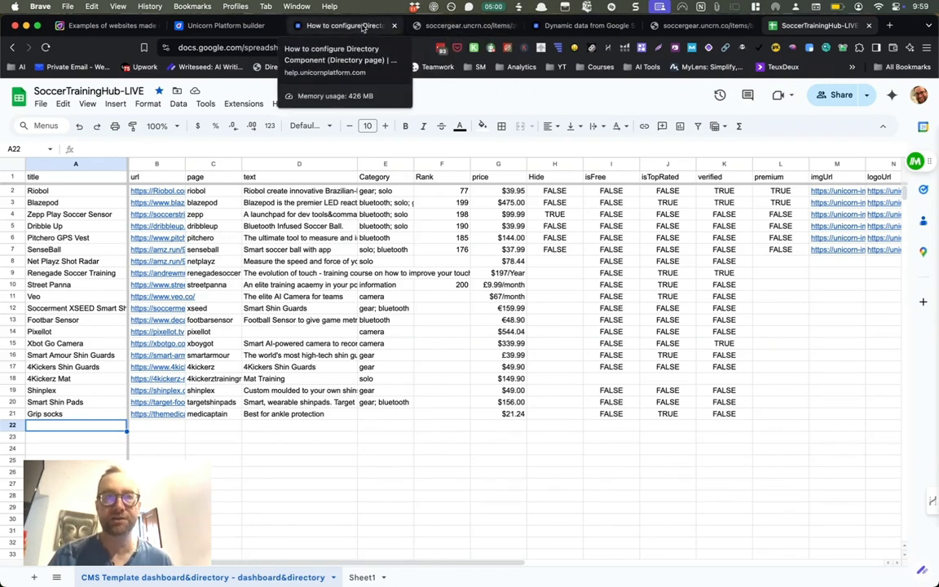
pyautogui.click(345, 25)
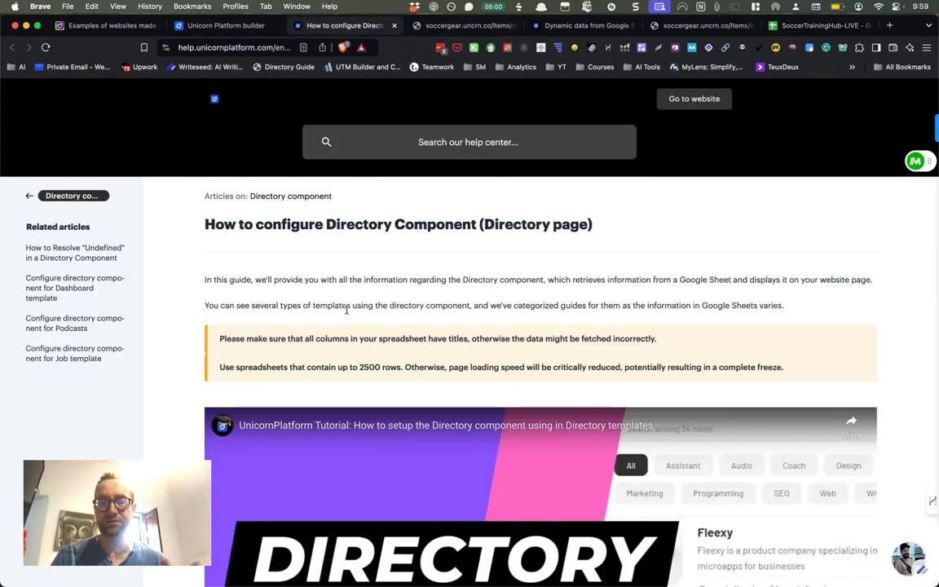
pyautogui.scroll(-2, 345, 330)
pyautogui.scroll(-2, 345, 334)
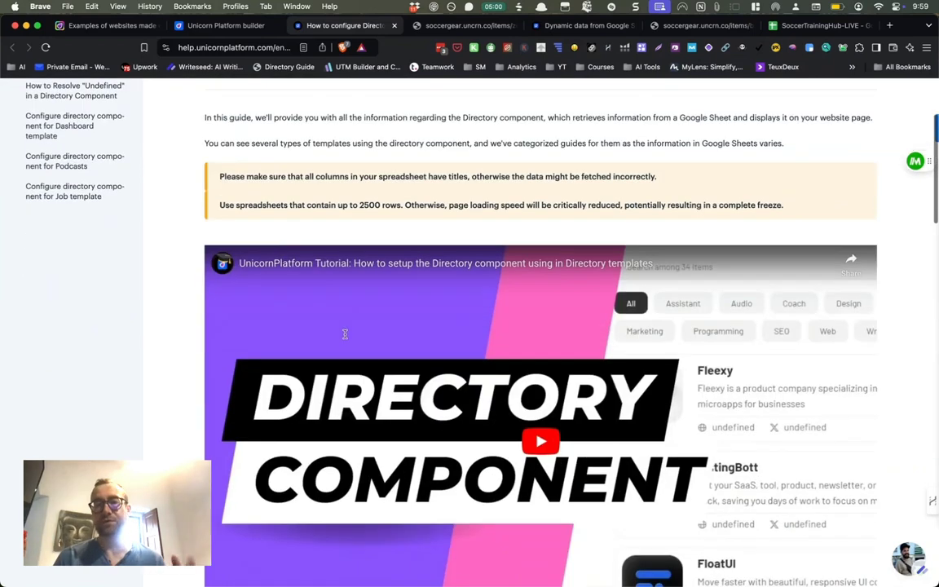
pyautogui.scroll(-2, 344, 334)
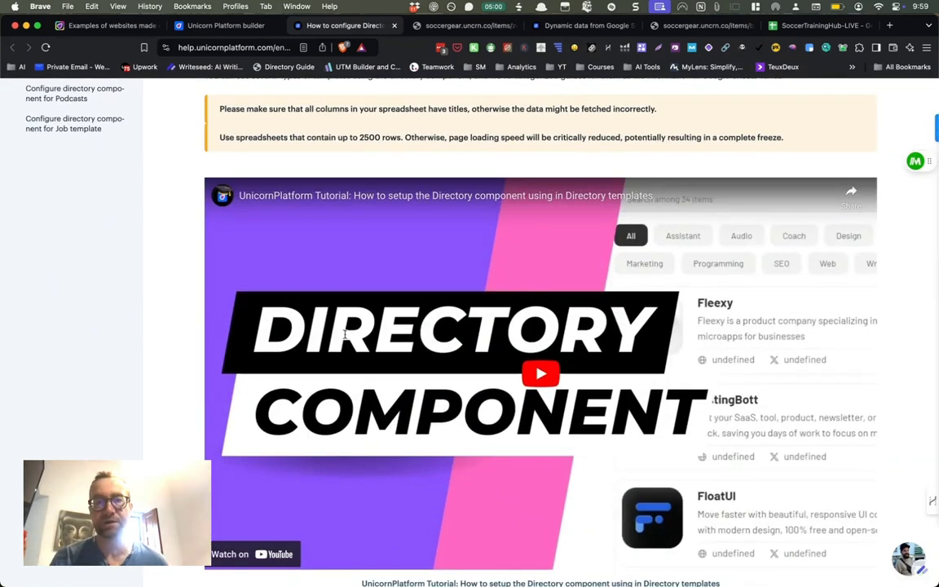
pyautogui.scroll(-2, 414, 331)
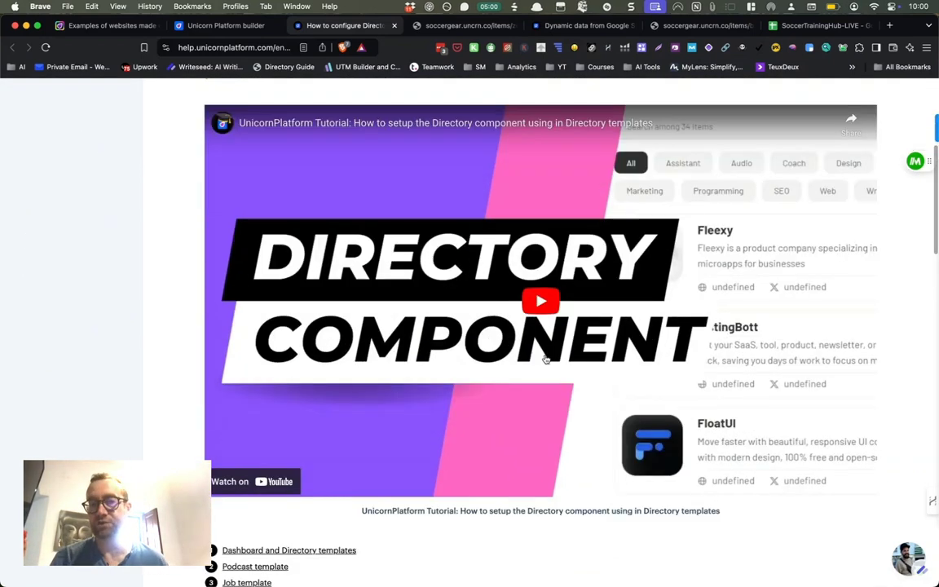
pyautogui.scroll(-5, 546, 359)
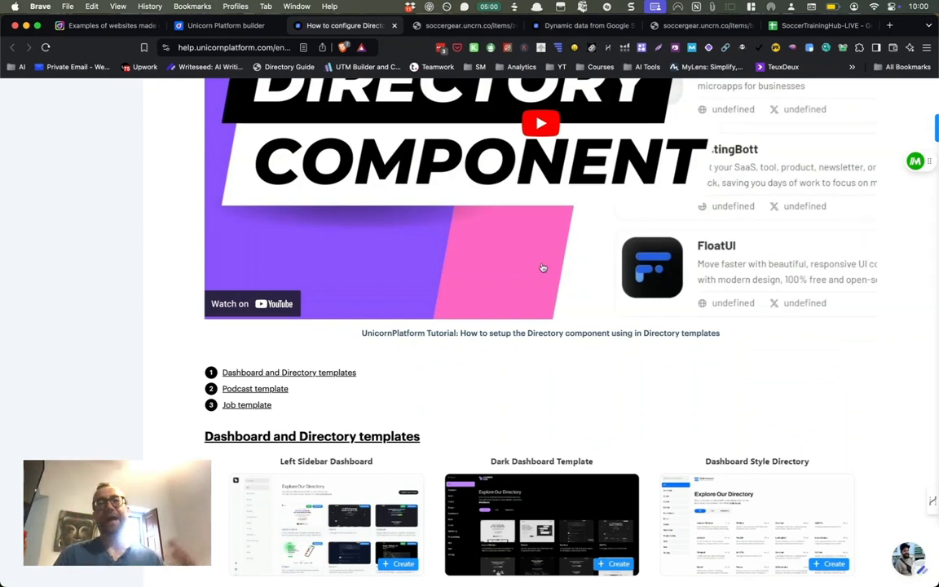
pyautogui.scroll(-5, 543, 267)
pyautogui.scroll(-5, 542, 268)
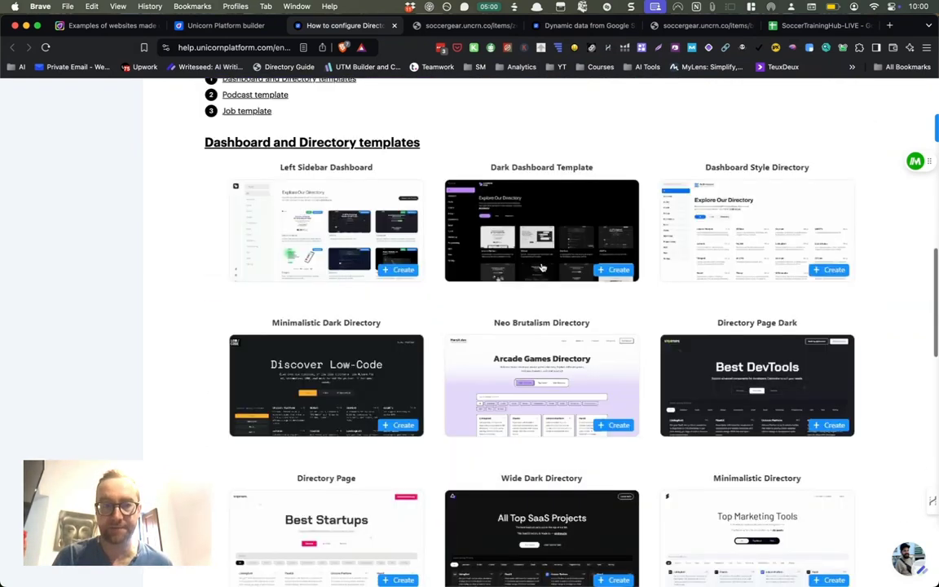
pyautogui.scroll(-20, 515, 249)
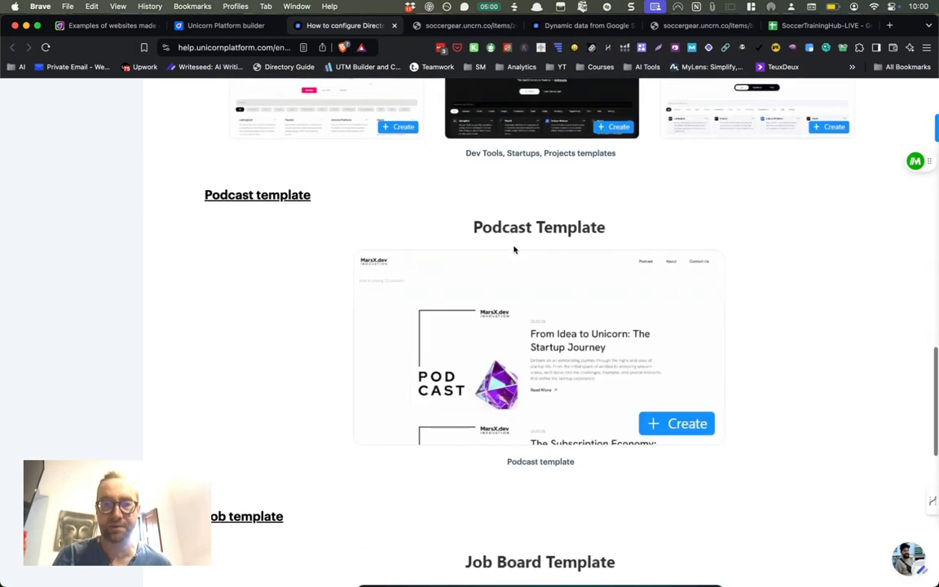
pyautogui.scroll(20, 514, 249)
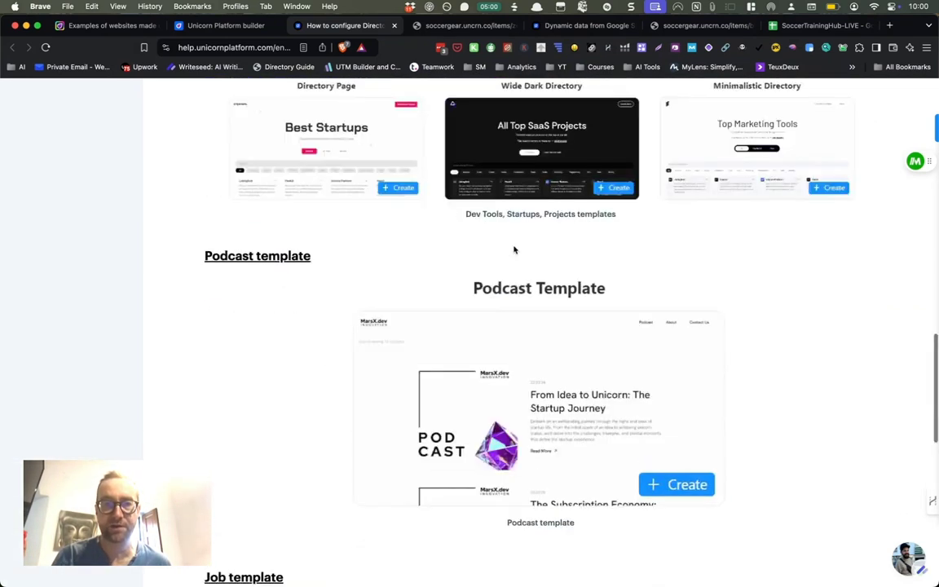
# Return to the builder, view the Soccer Training Tools directory's Google Sheets data source settings, and open the linked guide
pyautogui.click(240, 25)
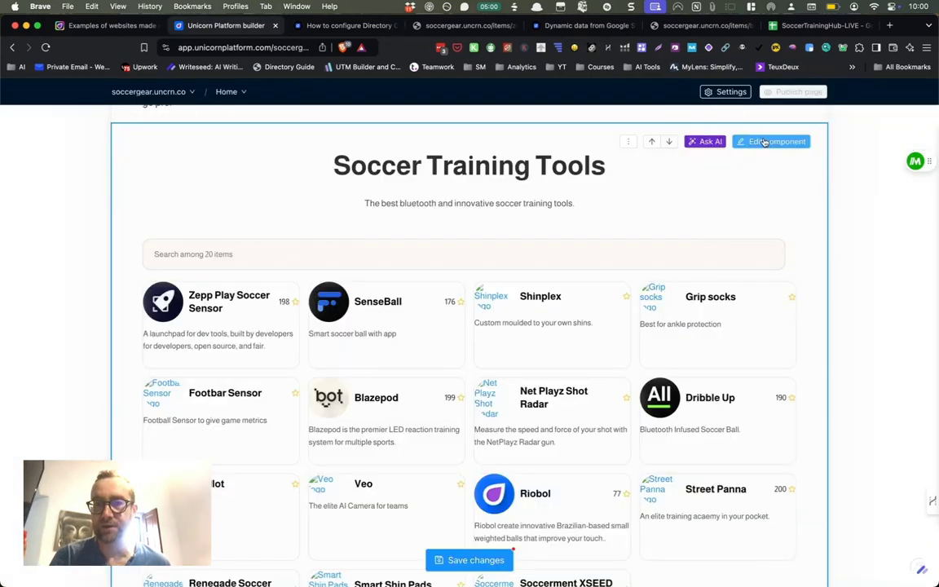
pyautogui.click(778, 140)
pyautogui.scroll(5, 752, 169)
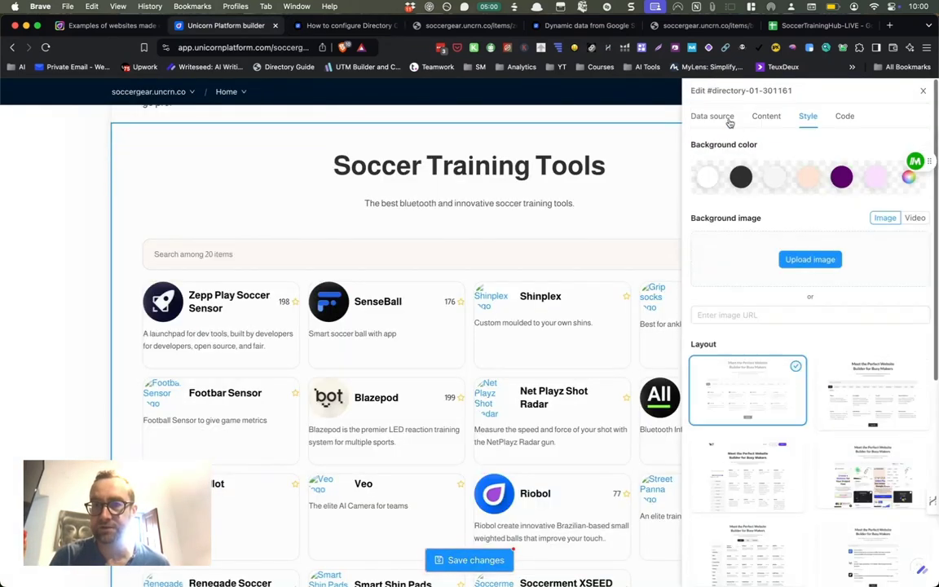
pyautogui.click(708, 117)
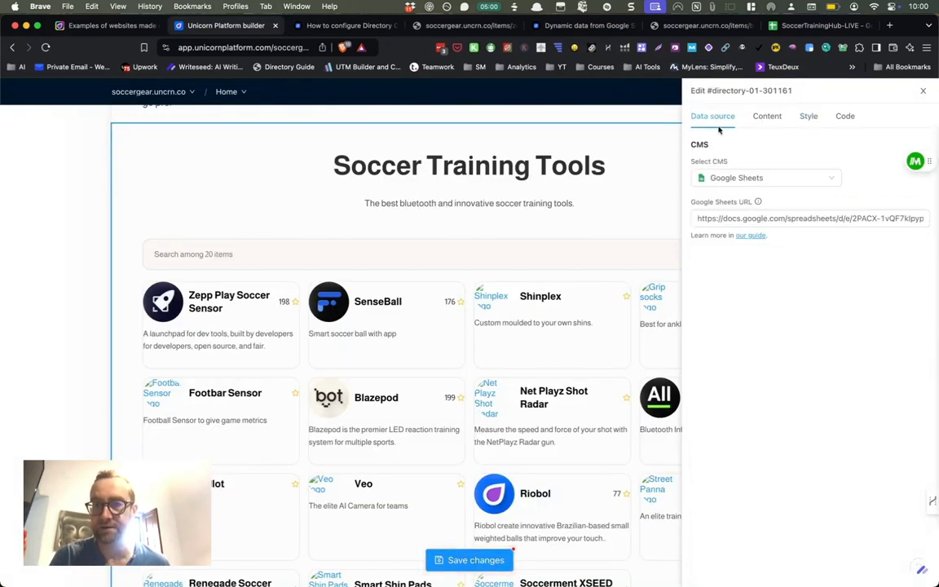
pyautogui.click(750, 235)
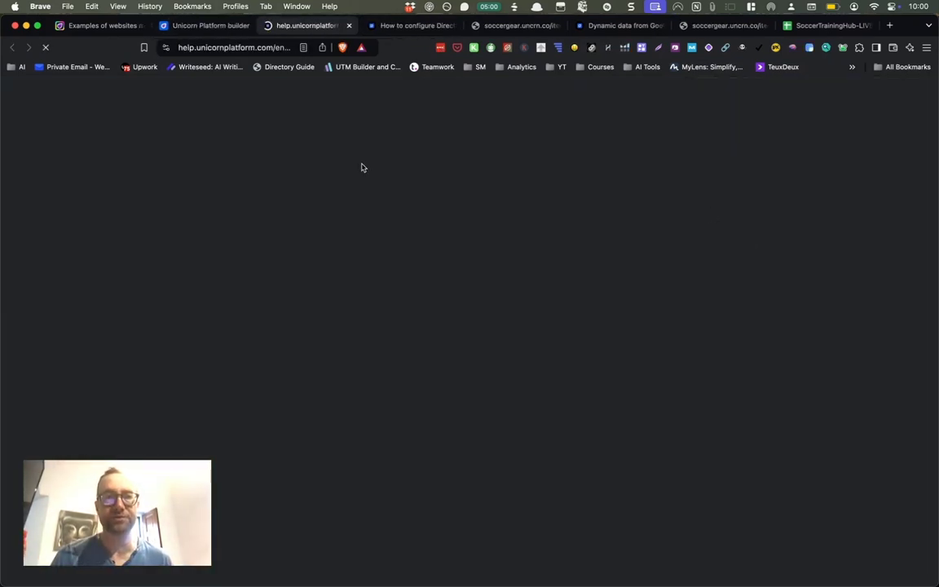
# Examine the "Dynamic data from Google Sheets spreadsheet" guide's steps on naming a page, filling the sheet and publishing it as a .csv file
pyautogui.press('super+6')
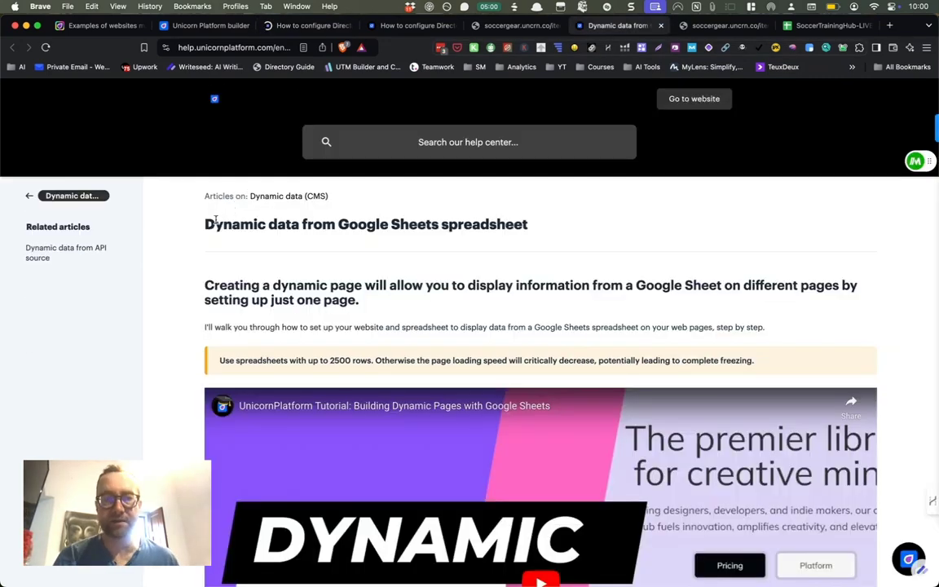
pyautogui.scroll(-8, 203, 250)
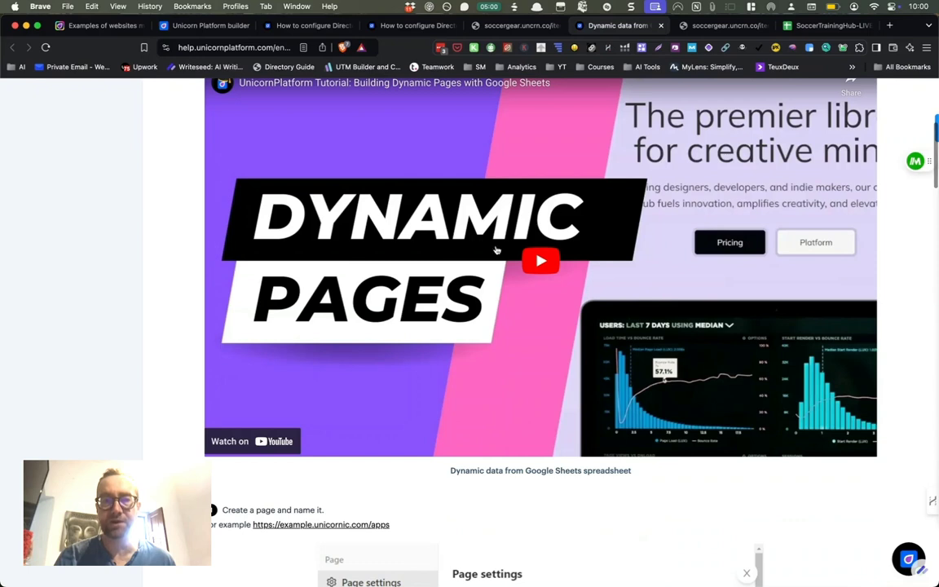
pyautogui.scroll(-10, 532, 291)
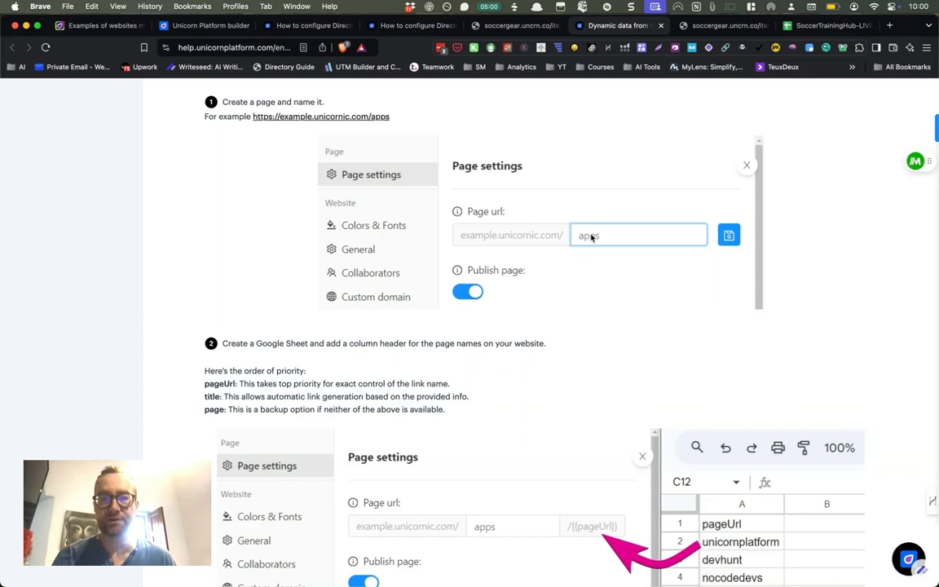
pyautogui.scroll(-4, 590, 236)
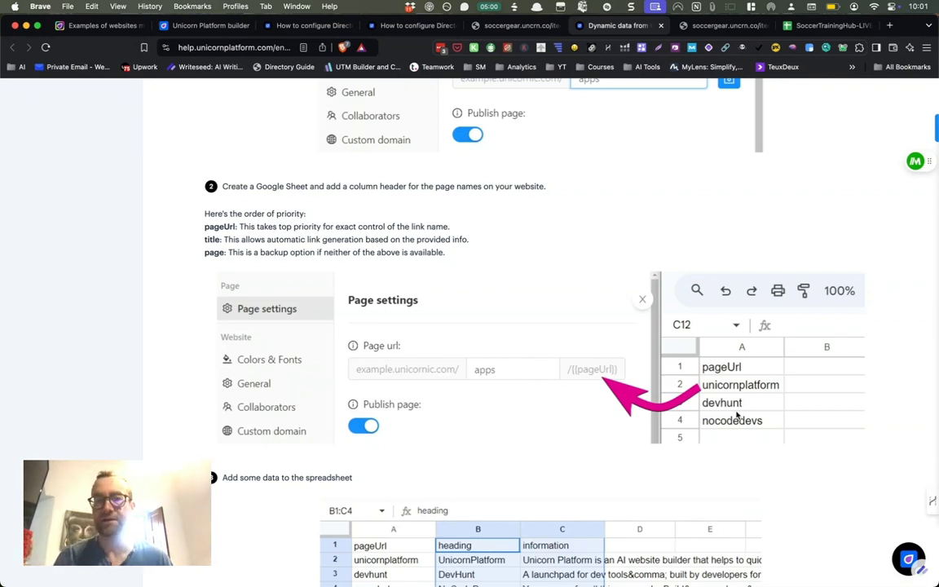
pyautogui.scroll(-5, 334, 371)
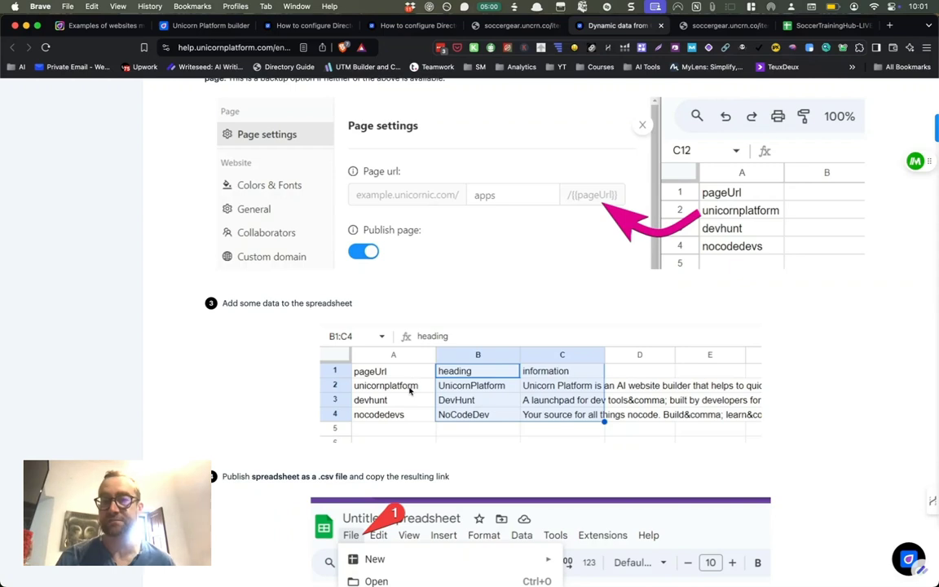
pyautogui.scroll(-4, 482, 405)
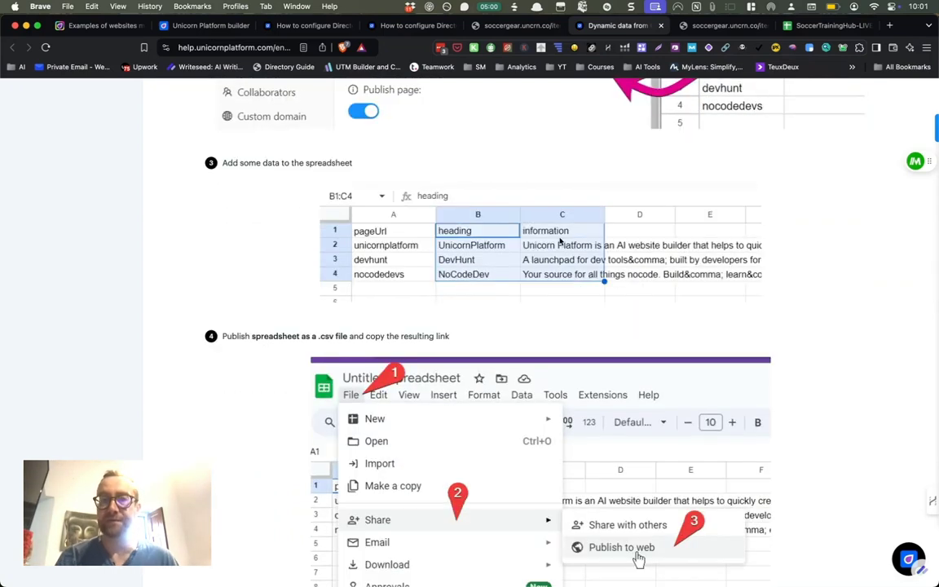
pyautogui.scroll(-2, 560, 249)
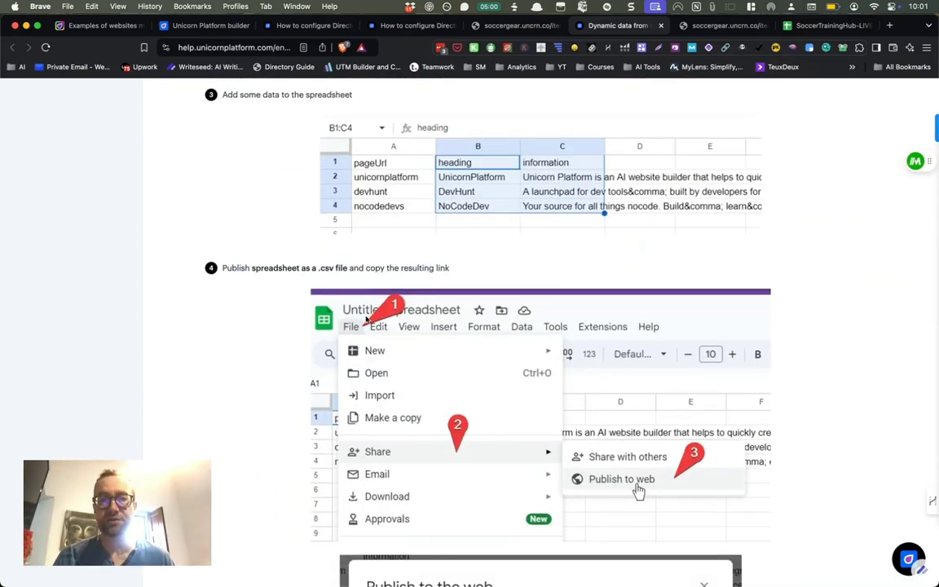
pyautogui.scroll(-4, 366, 317)
pyautogui.scroll(-16, 557, 352)
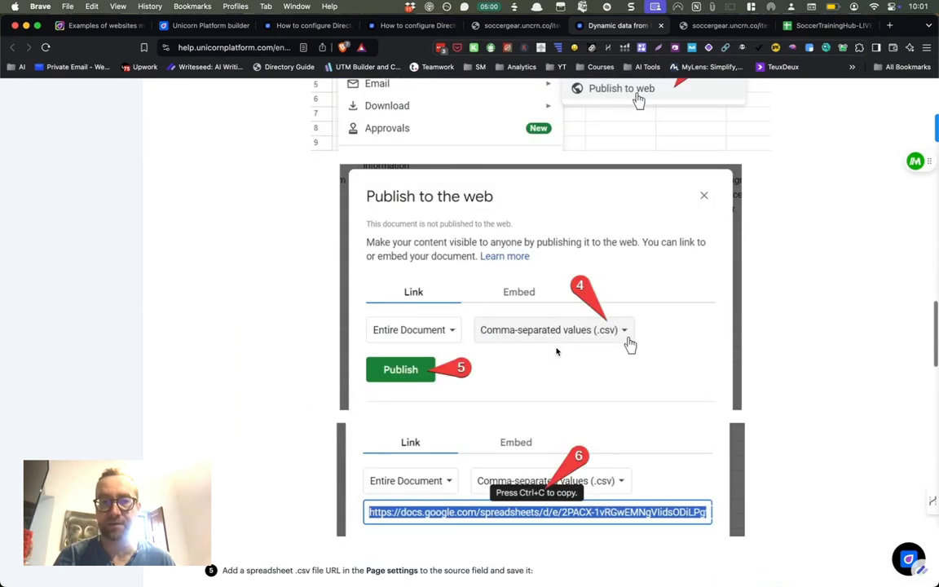
# Examine the guide's remaining steps on the dynamic data source URL, the column-name syntax and linking to a dynamic page
pyautogui.scroll(-10, 558, 352)
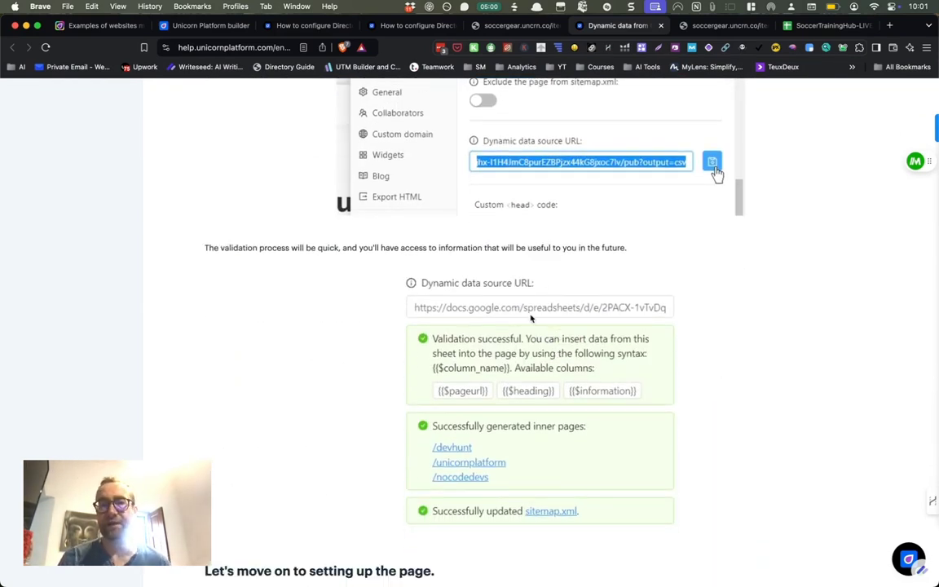
pyautogui.scroll(-2, 520, 326)
pyautogui.scroll(-11, 520, 327)
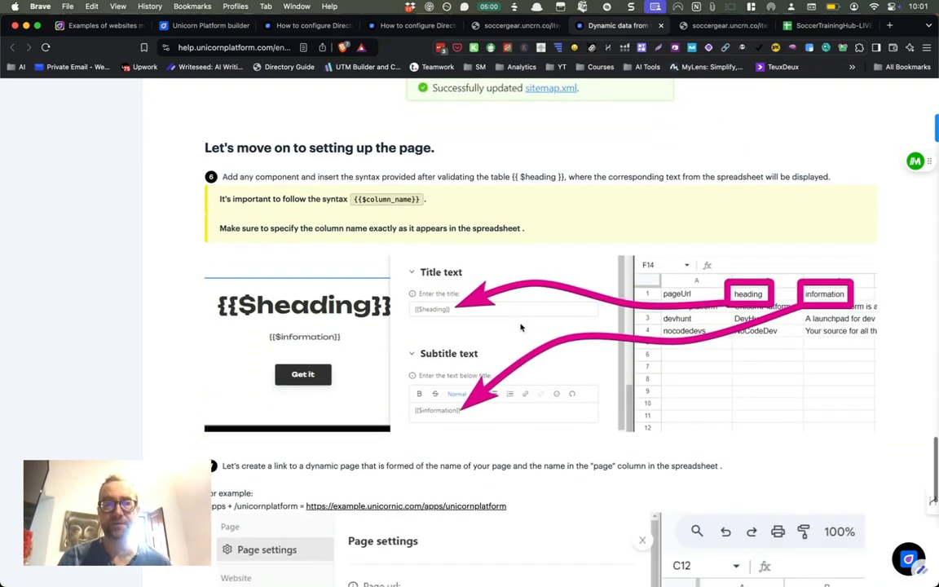
pyautogui.scroll(-1, 521, 327)
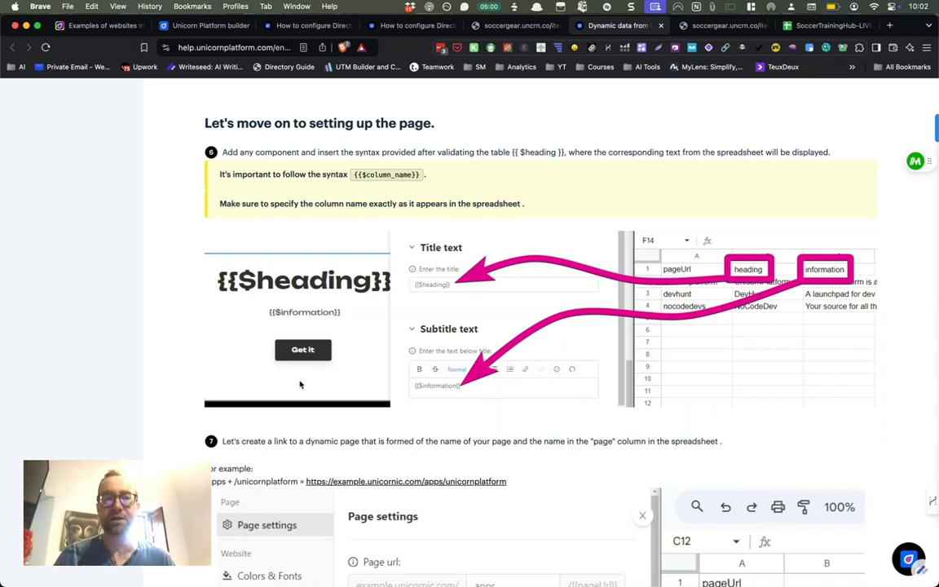
pyautogui.scroll(-5, 404, 375)
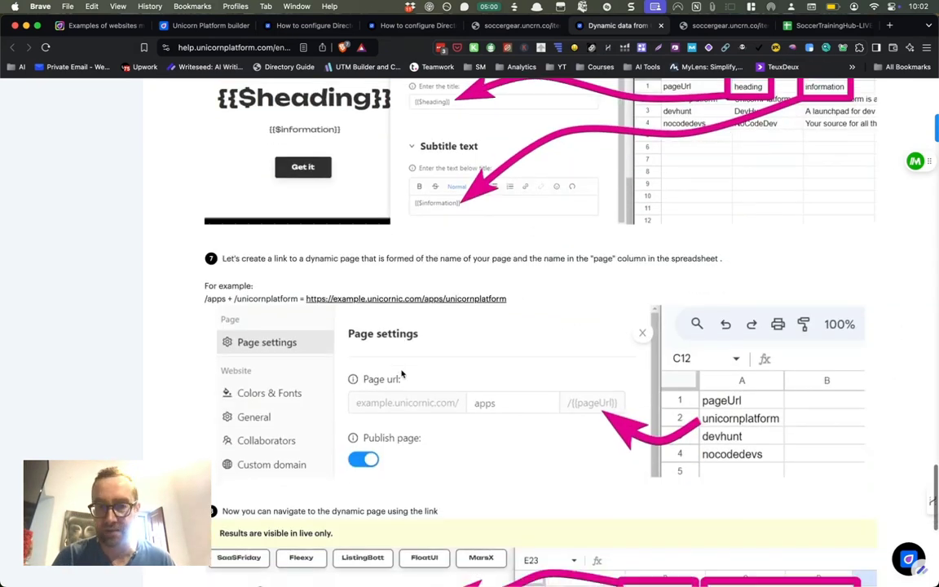
pyautogui.scroll(-9, 402, 373)
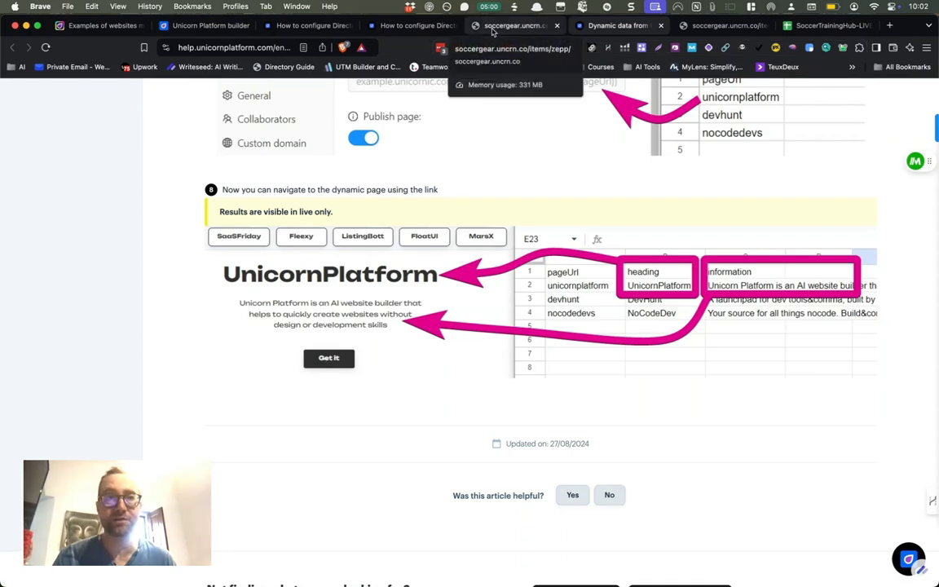
# Return to the page builder and look through the sections below the directory, down to the equipment submission form
pyautogui.click(512, 25)
pyautogui.click(203, 25)
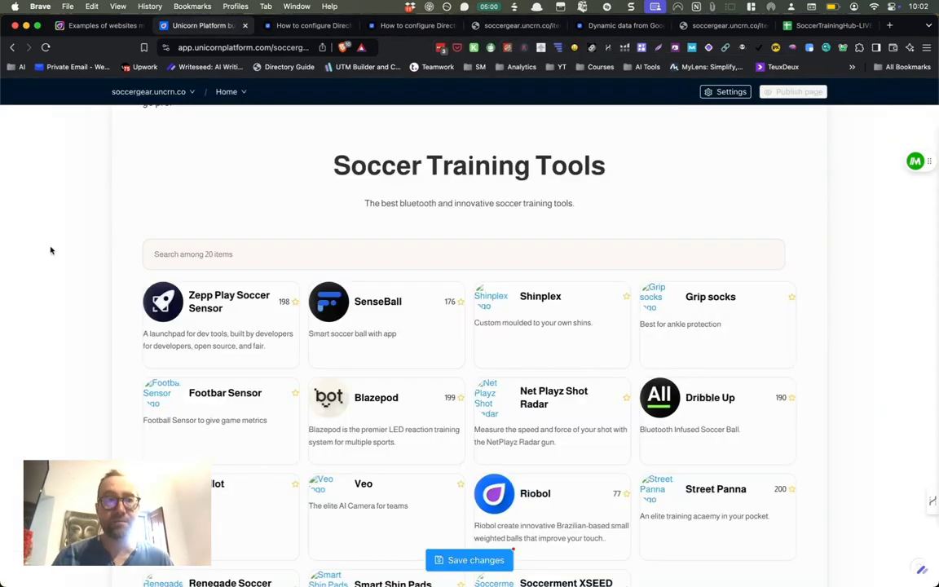
pyautogui.scroll(-10, 51, 250)
pyautogui.scroll(-5, 50, 250)
pyautogui.scroll(8, 50, 251)
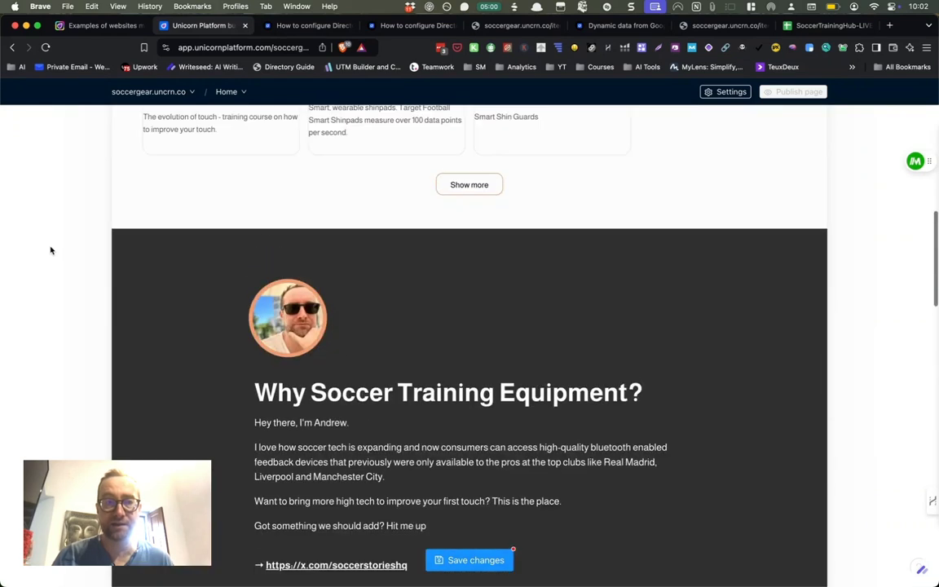
pyautogui.scroll(-2, 51, 250)
pyautogui.scroll(-5, 399, 222)
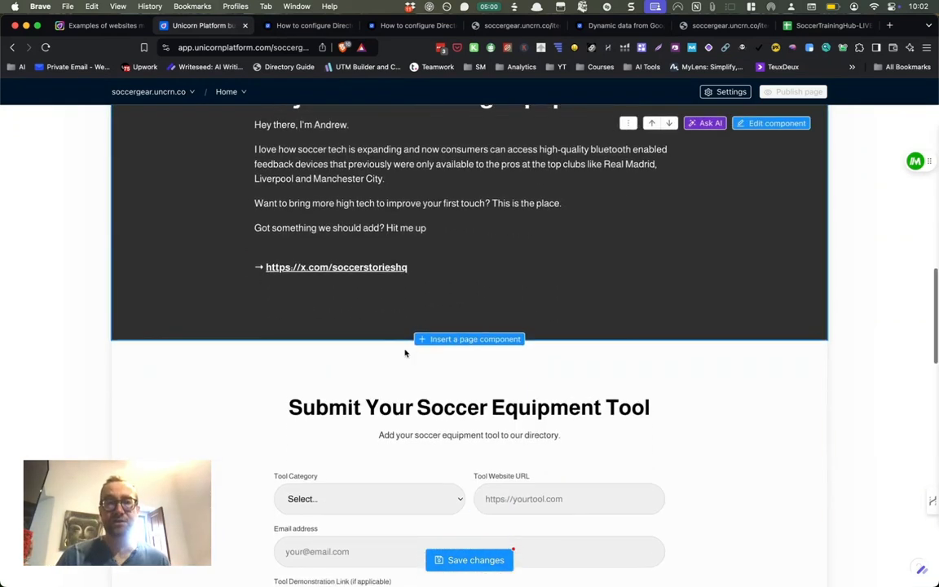
pyautogui.scroll(-1, 405, 353)
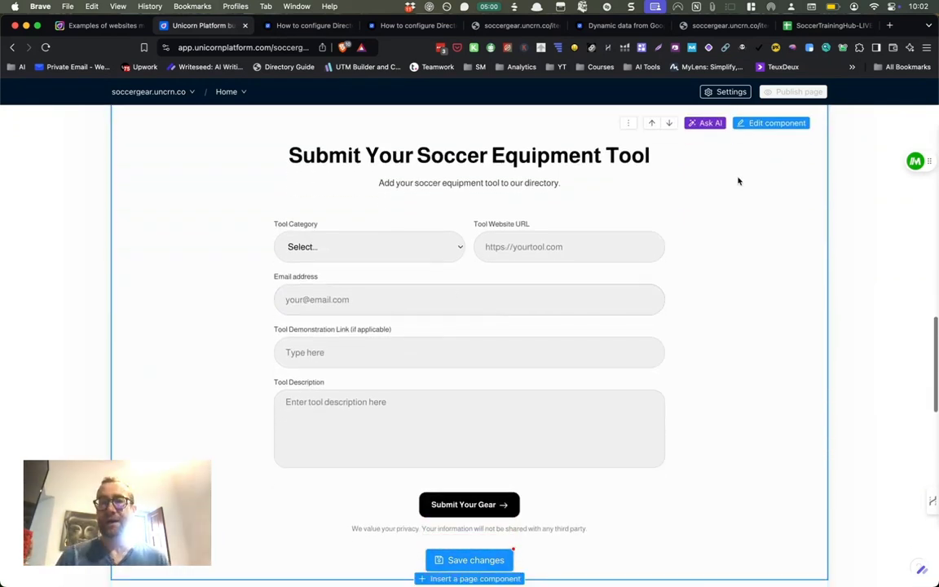
# Open the Submit Your Soccer Equipment Tool component for editing and examine its form fields, required markers, Mailchimp integration and post-submission actions
pyautogui.click(771, 126)
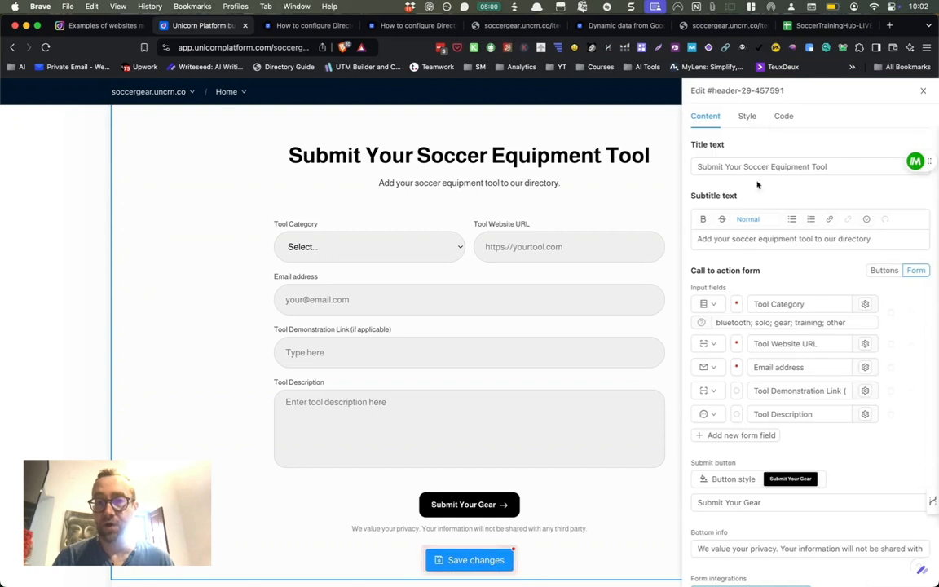
pyautogui.click(737, 369)
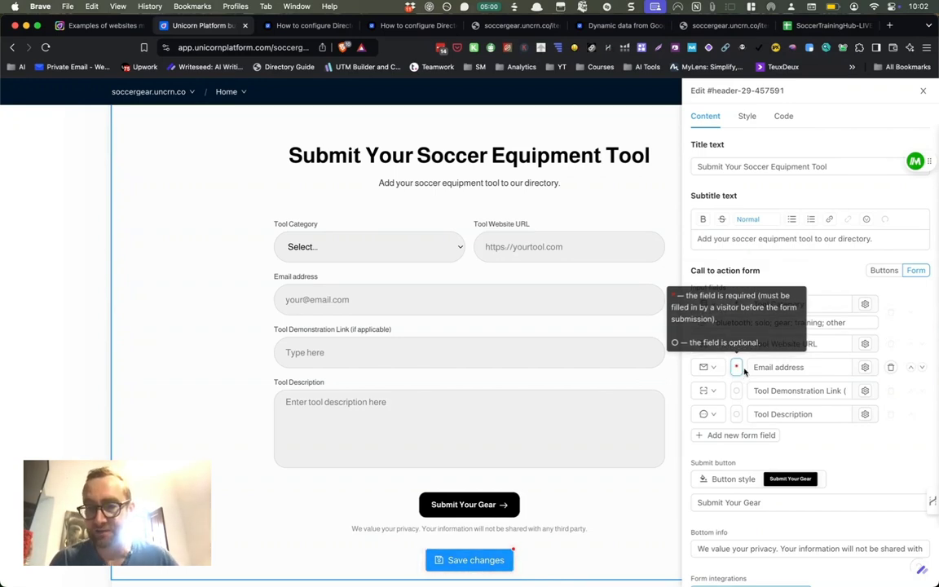
pyautogui.scroll(-5, 791, 399)
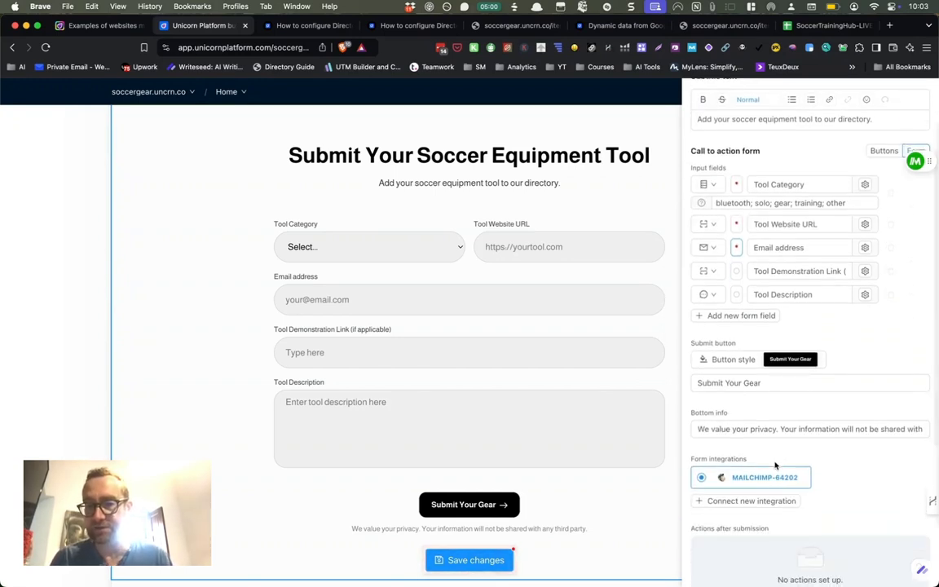
pyautogui.moveTo(759, 482)
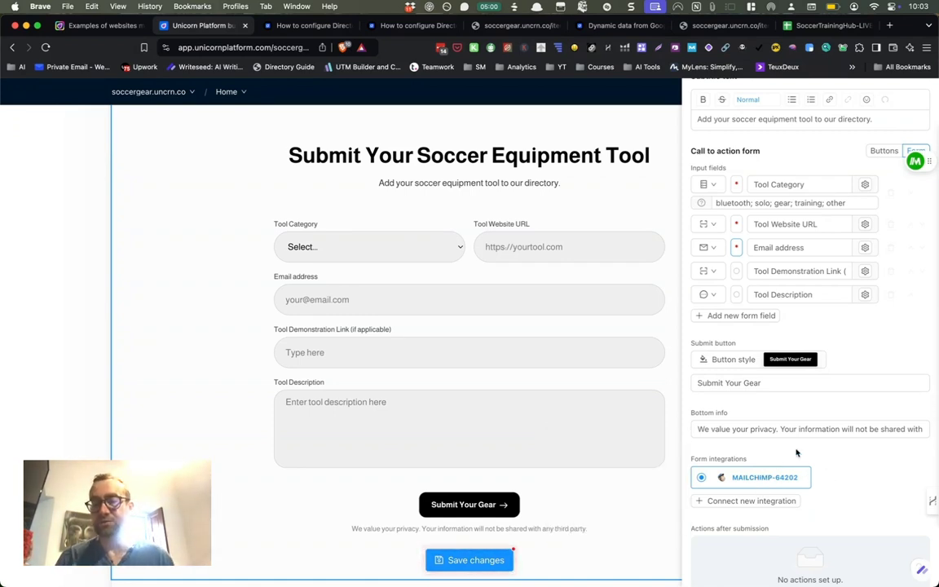
pyautogui.scroll(-3, 796, 448)
pyautogui.scroll(-3, 572, 423)
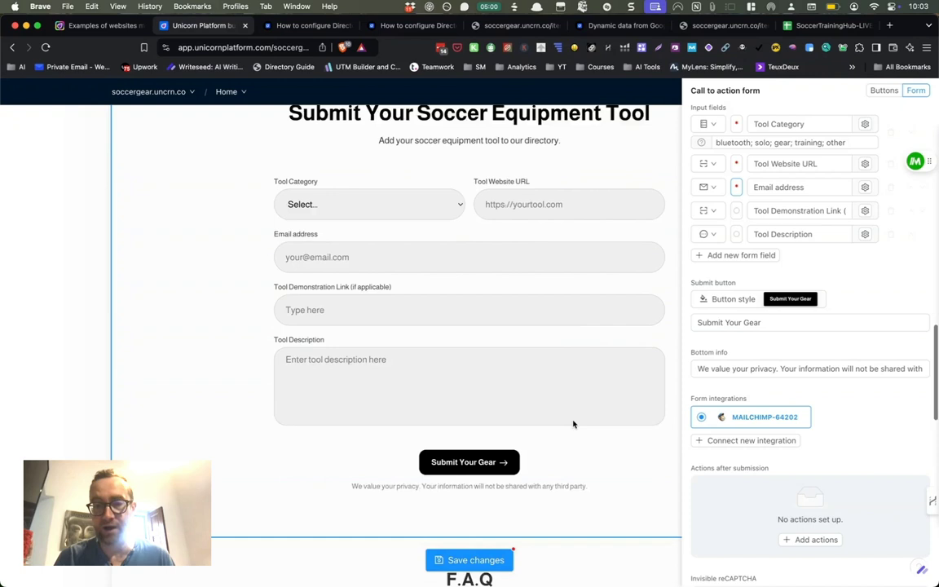
# Close the form's settings and view the F.A.Q component's content and style settings
pyautogui.scroll(-5, 584, 454)
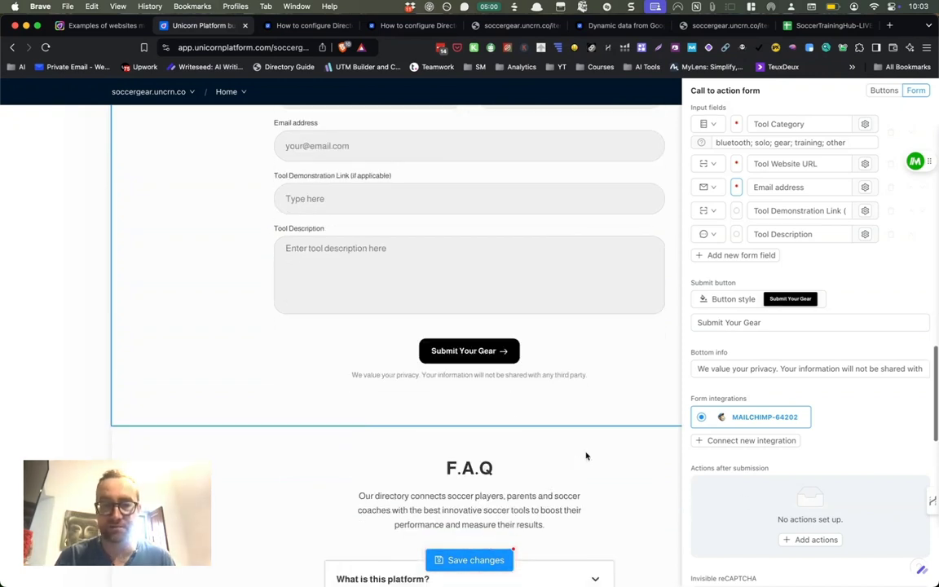
pyautogui.scroll(-5, 585, 455)
pyautogui.click(578, 244)
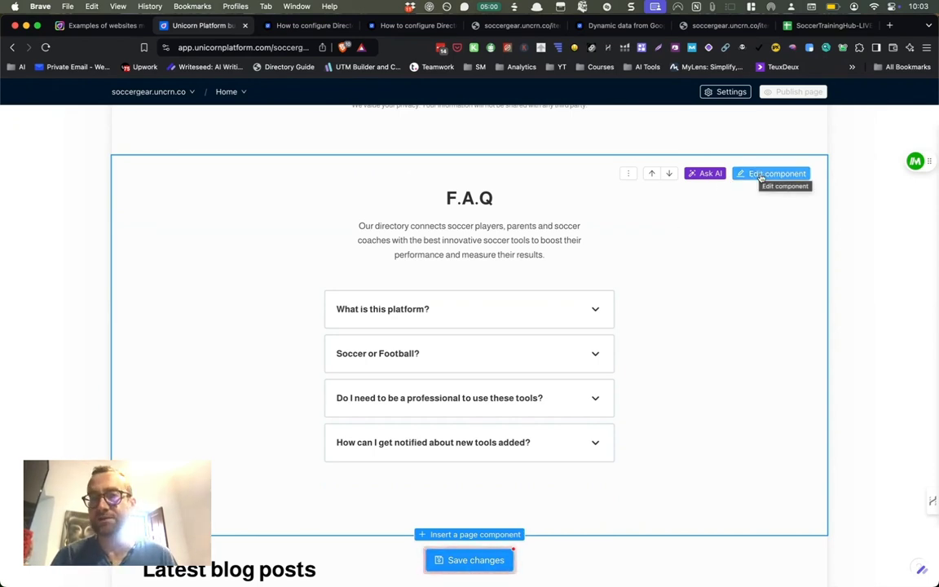
pyautogui.click(759, 174)
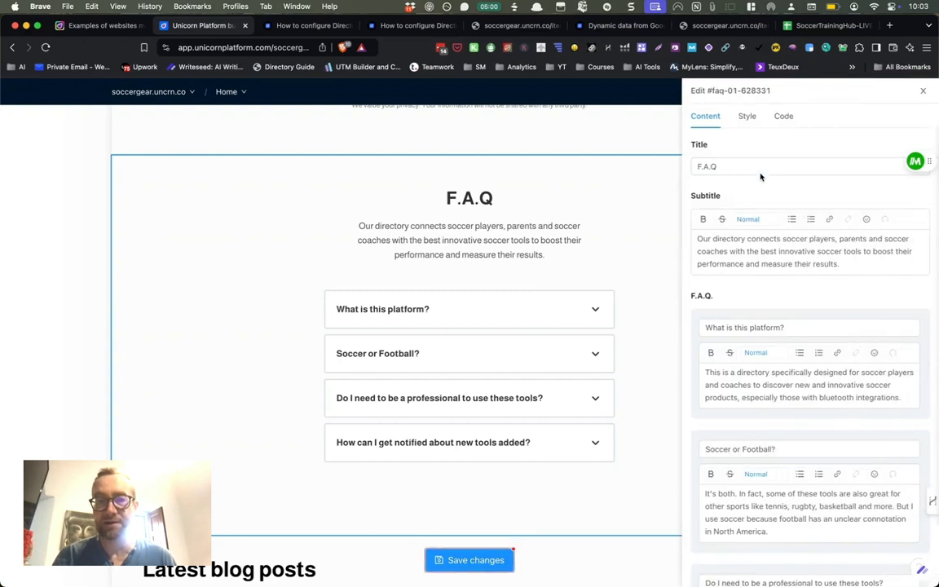
pyautogui.click(747, 117)
# Expand the answers to the first three F.A.Q questions on the page
pyautogui.click(593, 311)
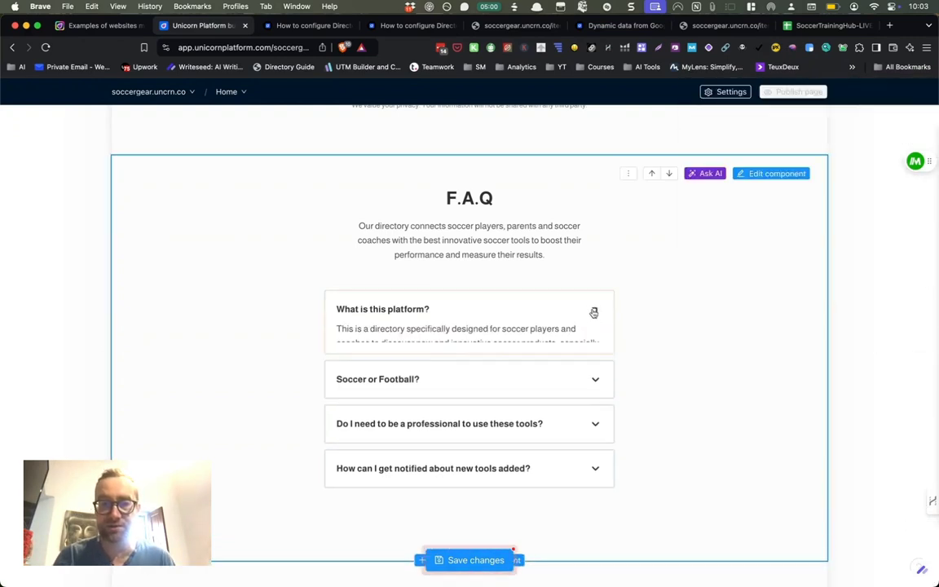
pyautogui.click(594, 406)
pyautogui.click(595, 508)
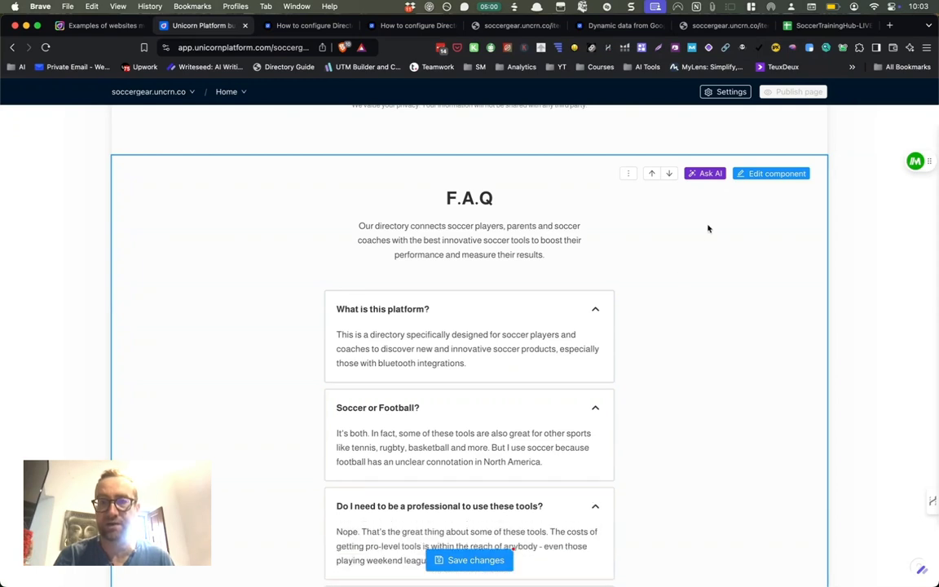
# Apply the Wide F.A.Q Section Light layout to the F.A.Q component and collapse its "What is this platform?" answer
pyautogui.click(758, 175)
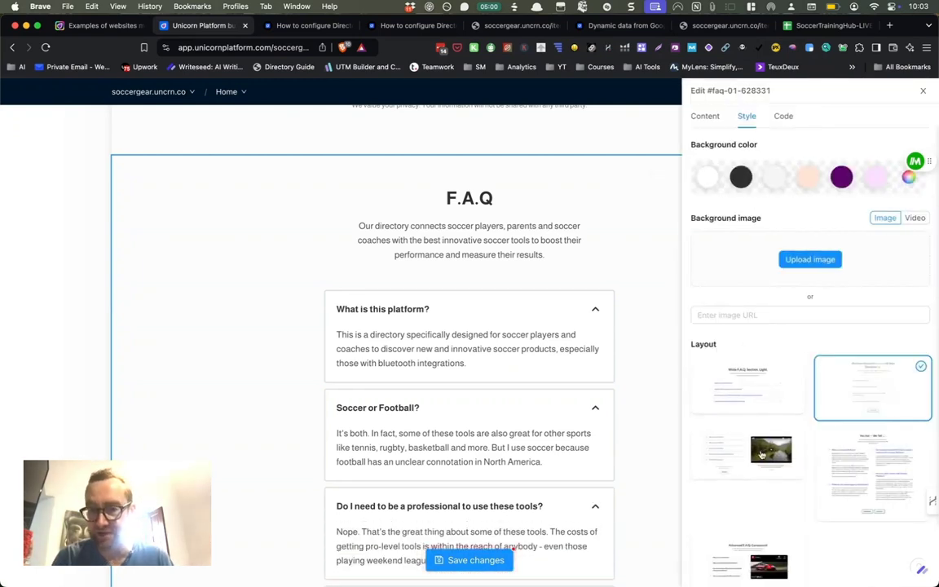
pyautogui.scroll(-3, 807, 375)
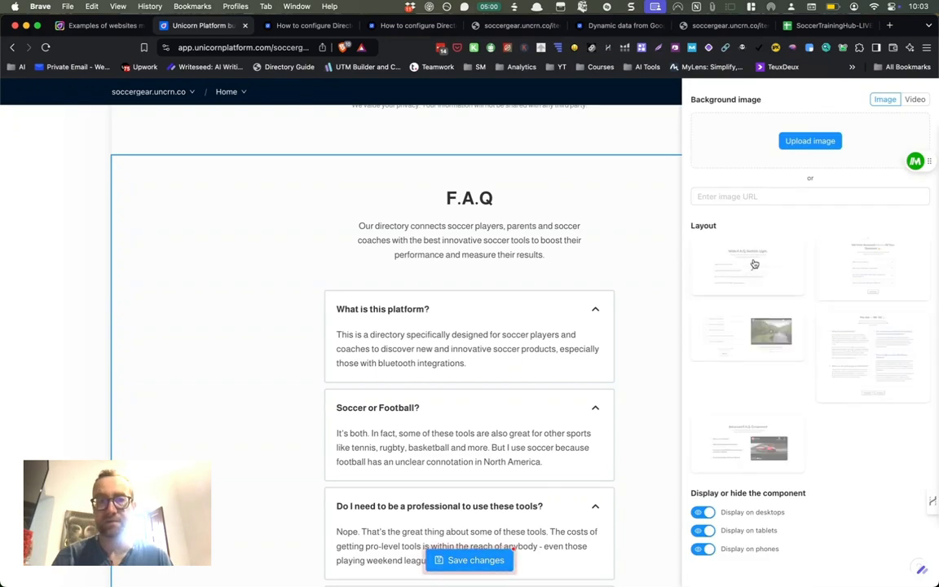
pyautogui.click(751, 264)
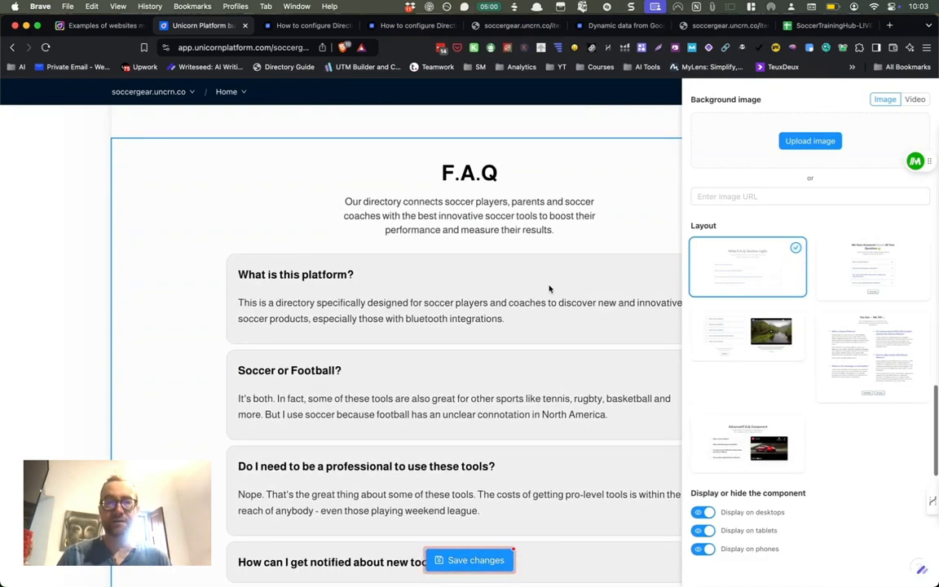
pyautogui.click(184, 304)
pyautogui.click(697, 232)
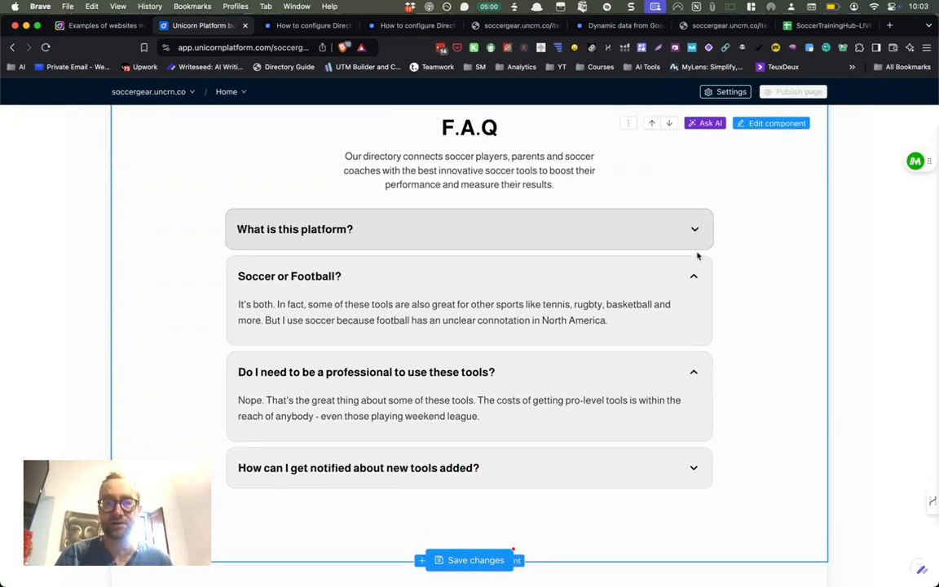
# Collapse the "Soccer or Football?" and "Do I need to be a professional to use these tools?" answers and review the blog posts and footer sections
pyautogui.click(693, 276)
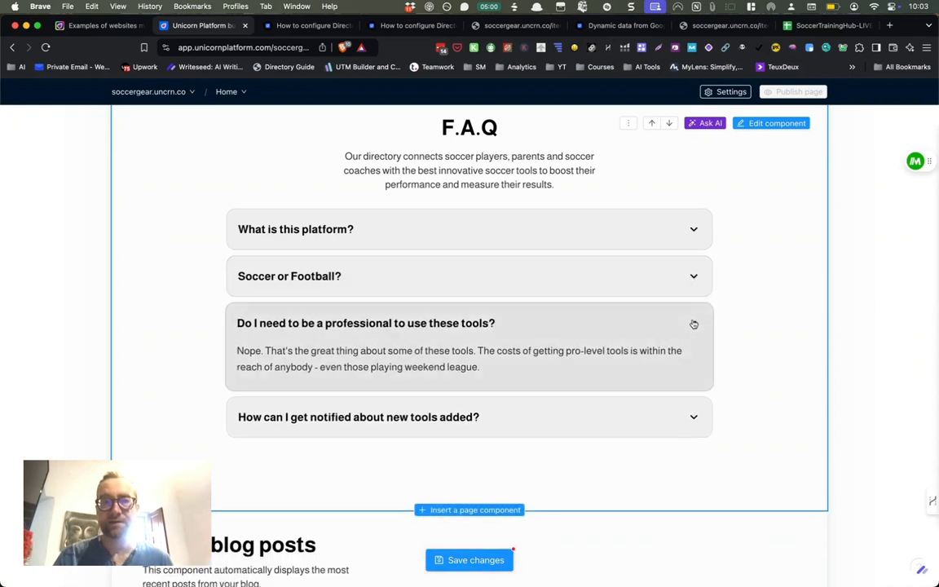
pyautogui.click(694, 323)
pyautogui.scroll(-3, 591, 310)
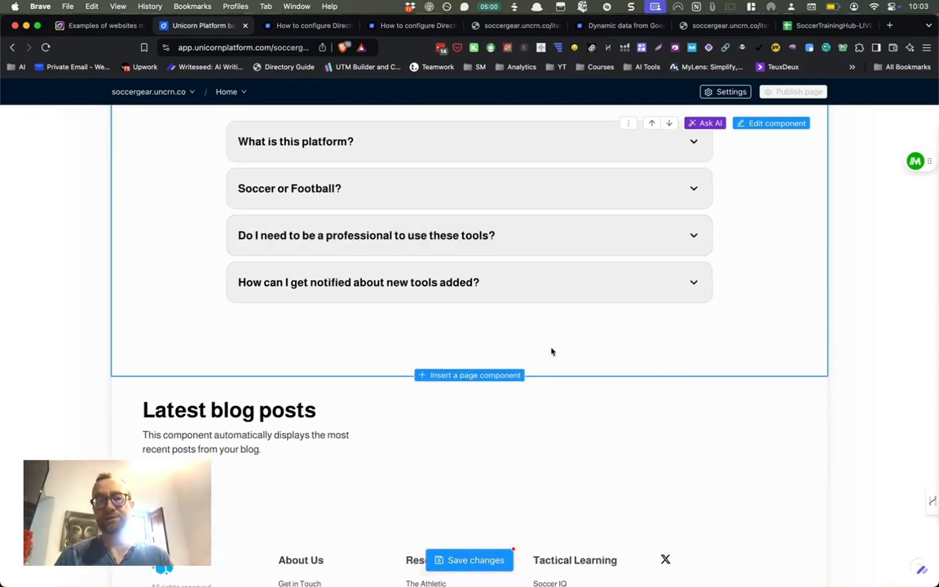
pyautogui.scroll(-5, 550, 355)
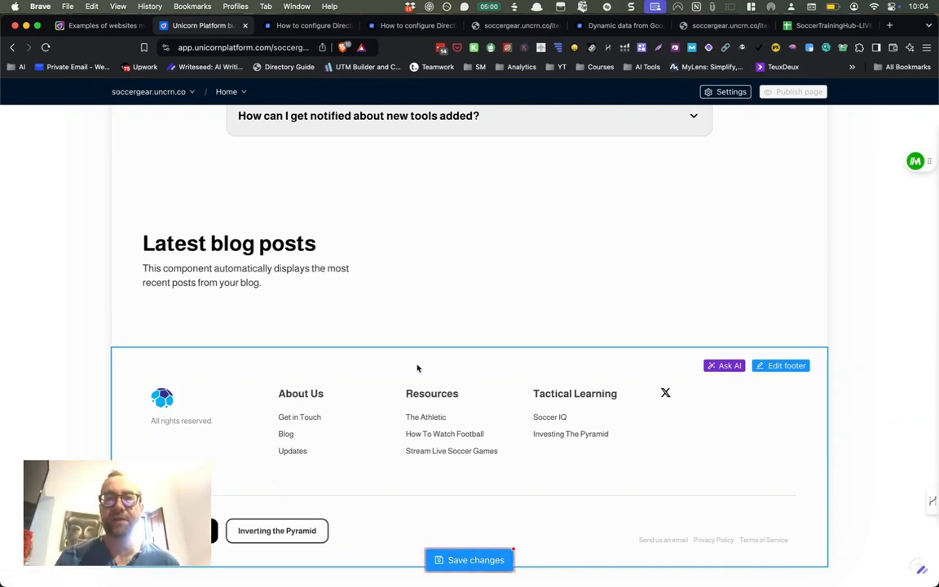
pyautogui.scroll(20, 416, 368)
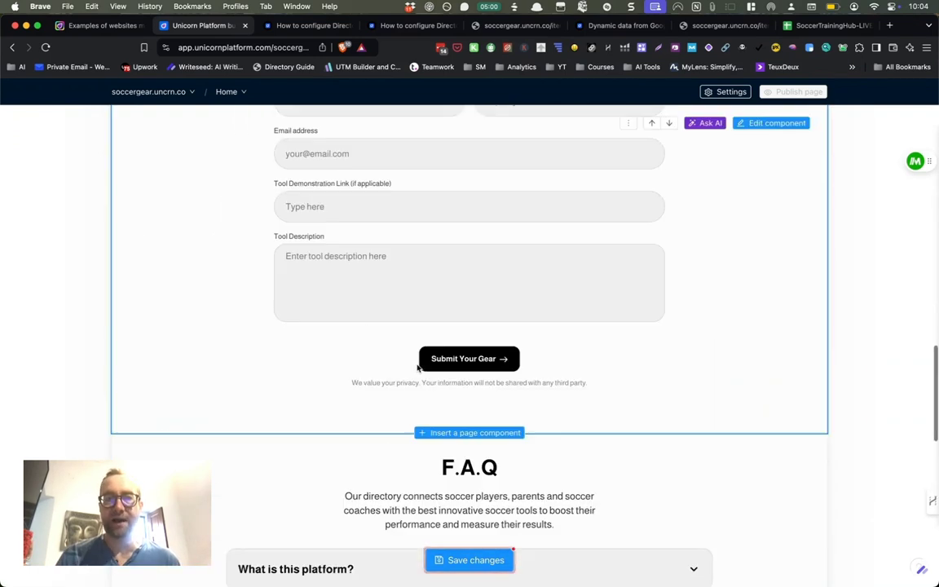
pyautogui.scroll(-3, 416, 361)
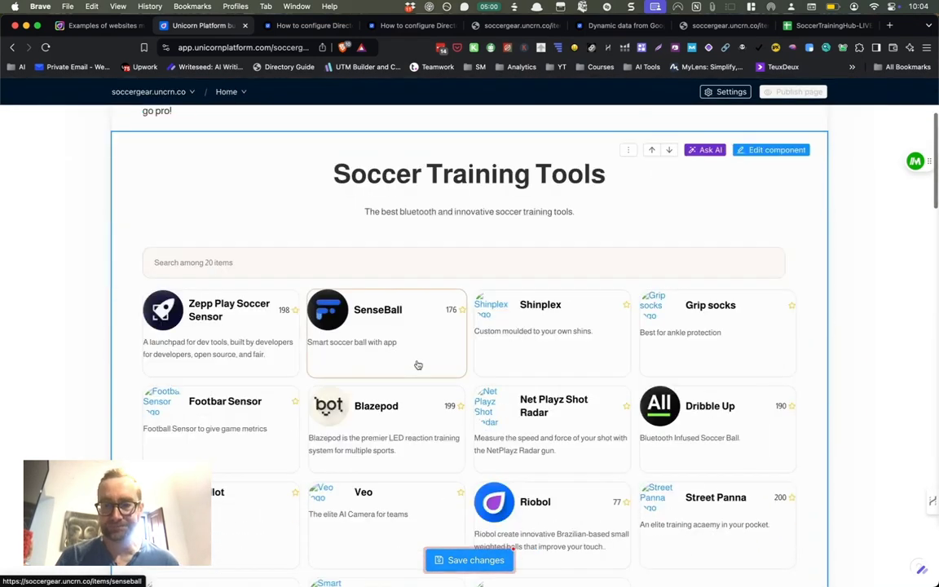
# Switch to the SoccerTrainingHub-LIVE Google Sheet and examine the listing titles, the Hide value for Zepp Play Soccer Sensor and the imgUrl column
pyautogui.click(809, 27)
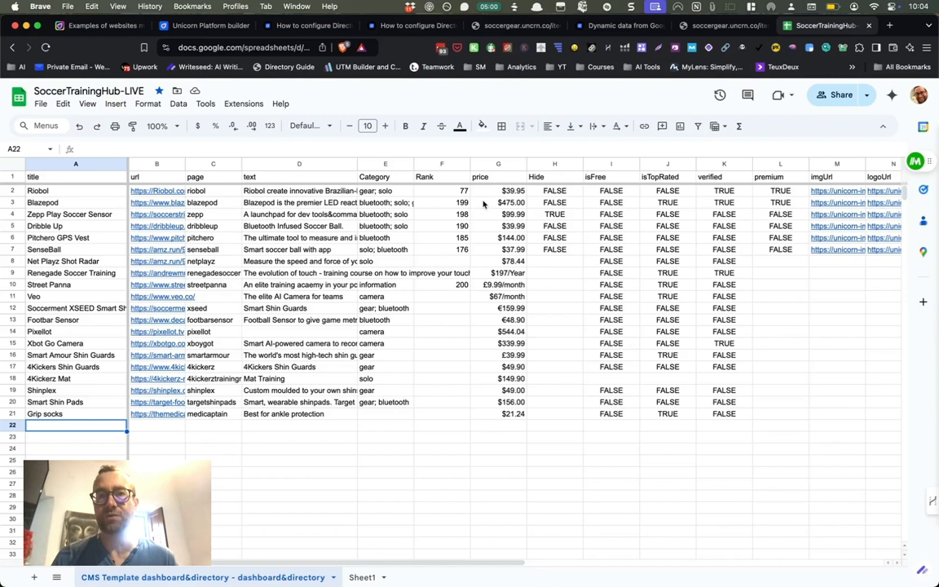
pyautogui.click(70, 191)
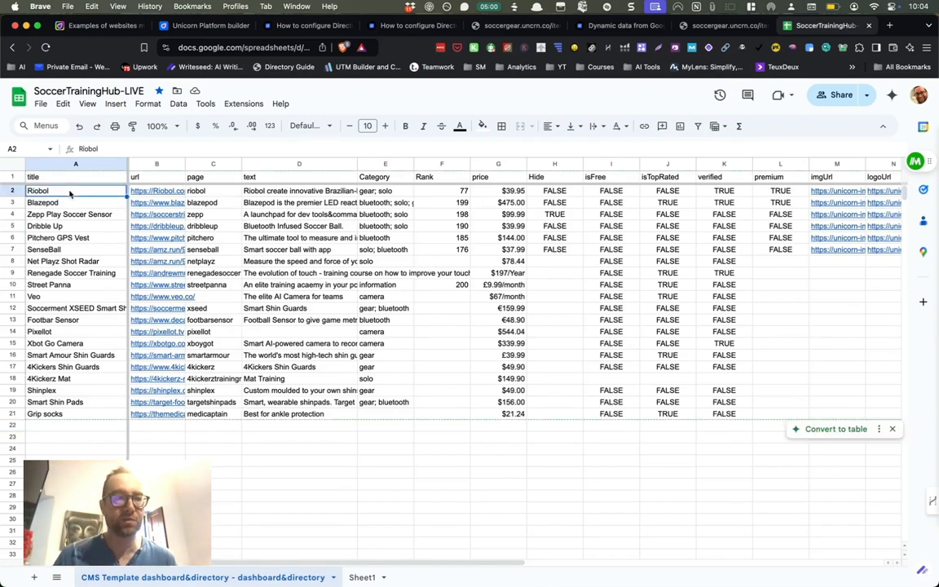
pyautogui.click(70, 415)
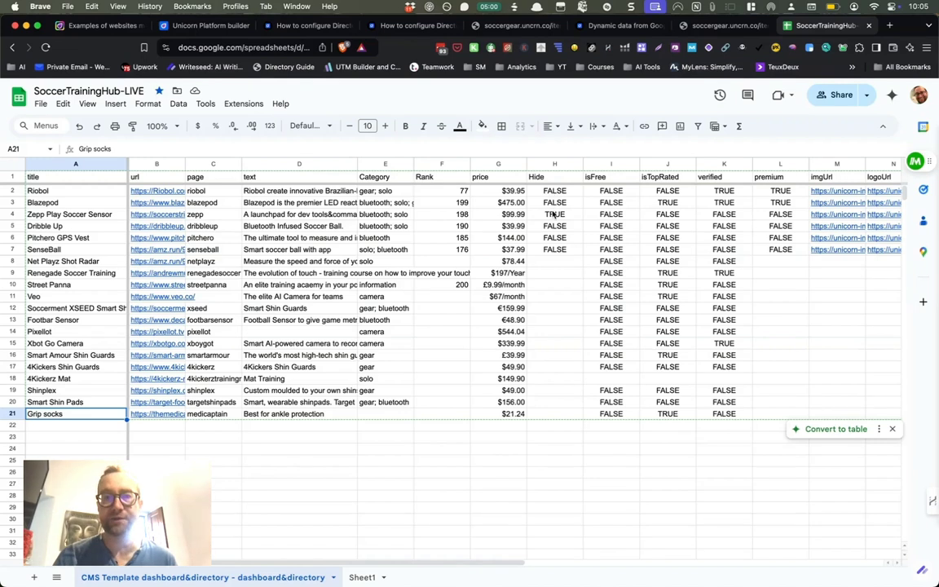
pyautogui.click(553, 213)
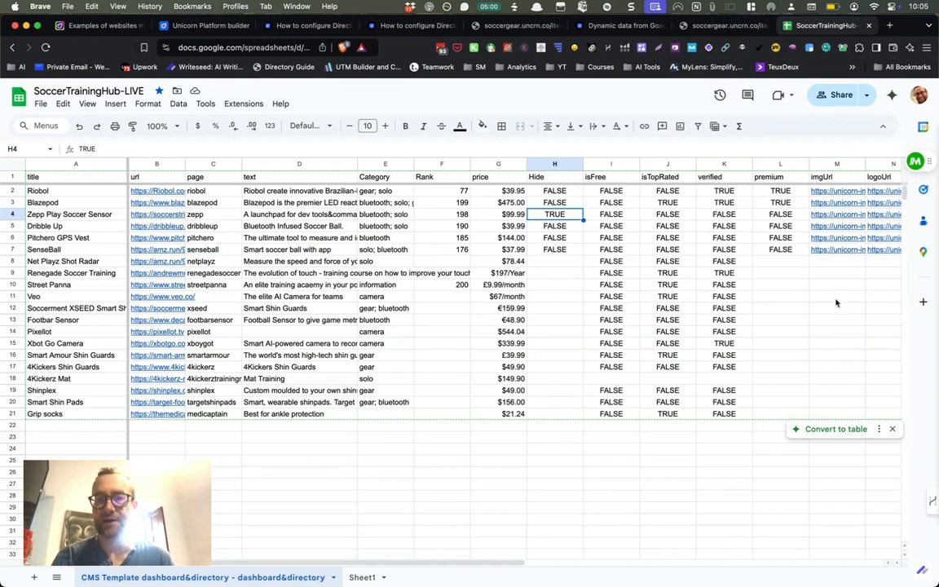
pyautogui.click(835, 261)
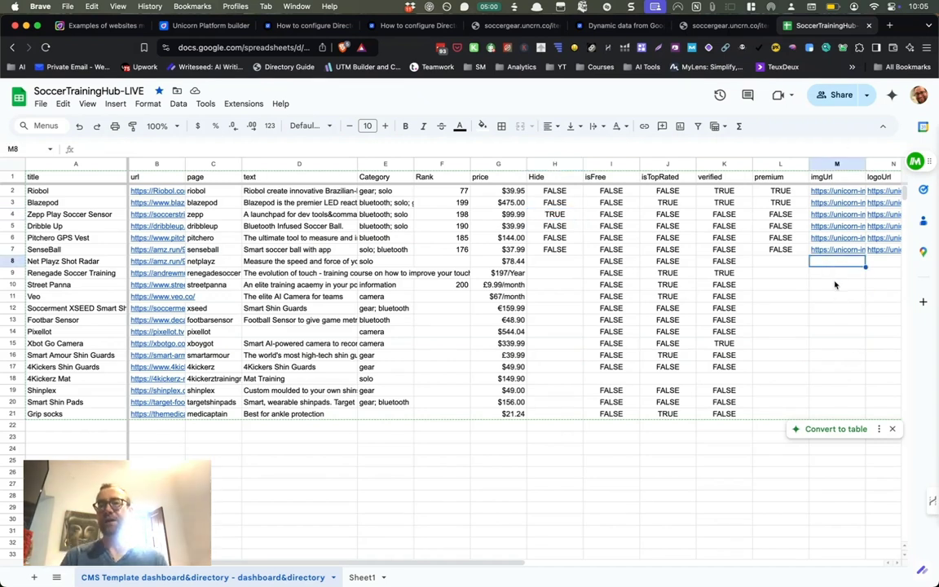
pyautogui.click(835, 285)
pyautogui.click(835, 296)
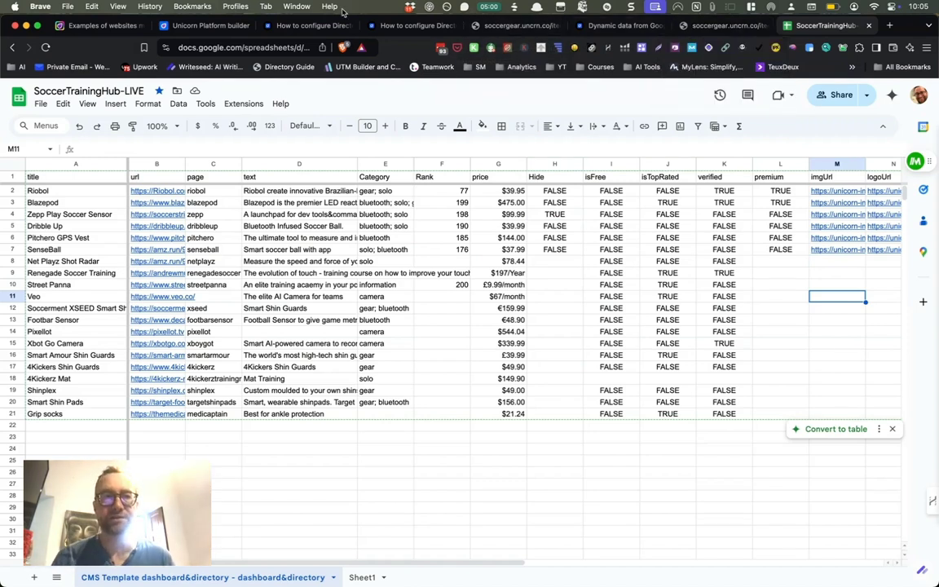
# Glance at the directory templates help article, return to the Unicorn Platform builder and review the page header and Soccer Training Tools listings
pyautogui.click(719, 25)
pyautogui.click(312, 26)
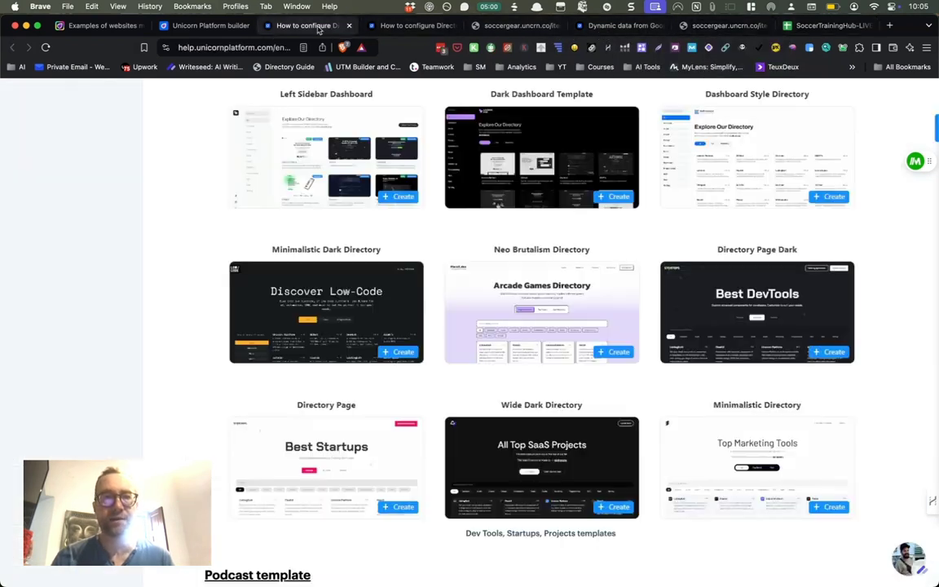
pyautogui.click(207, 25)
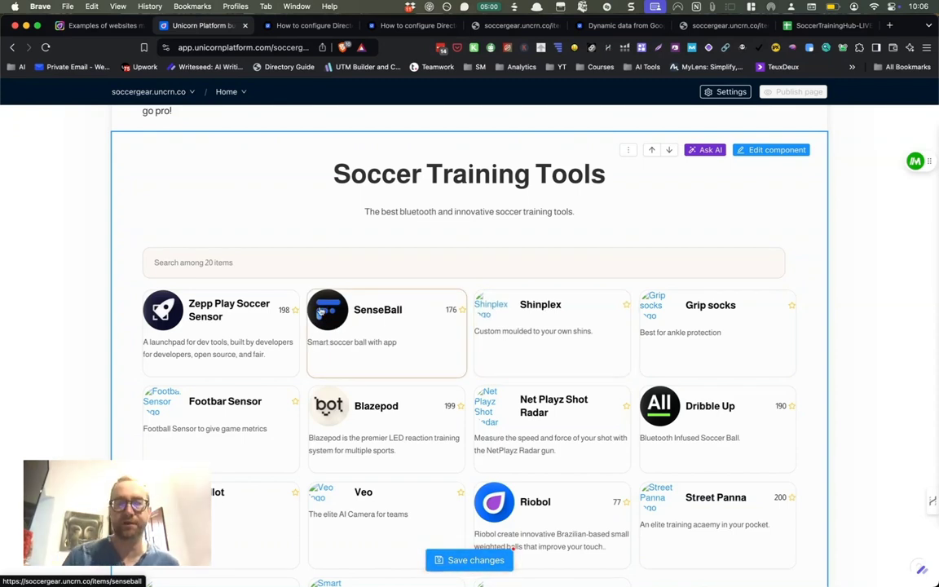
pyautogui.scroll(-1, 416, 374)
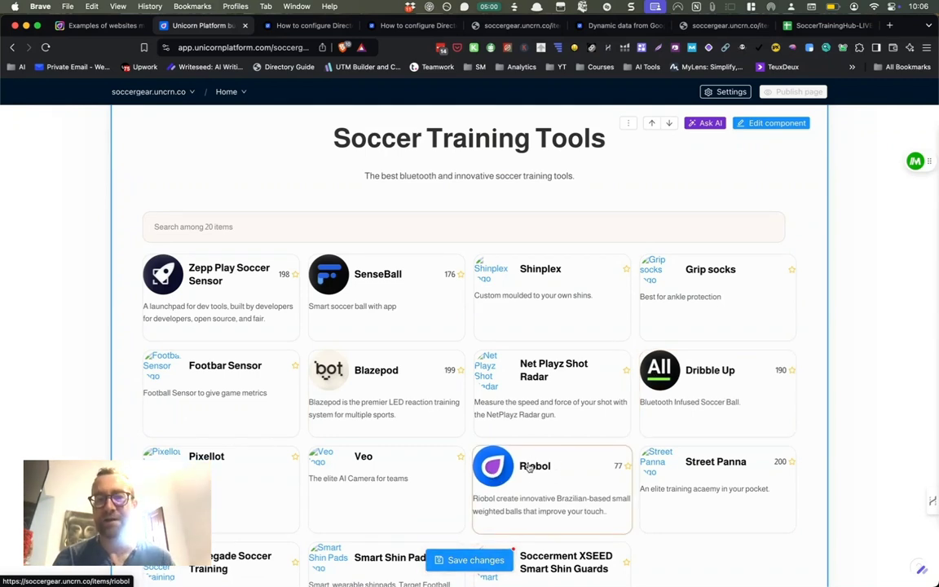
pyautogui.scroll(-2, 546, 491)
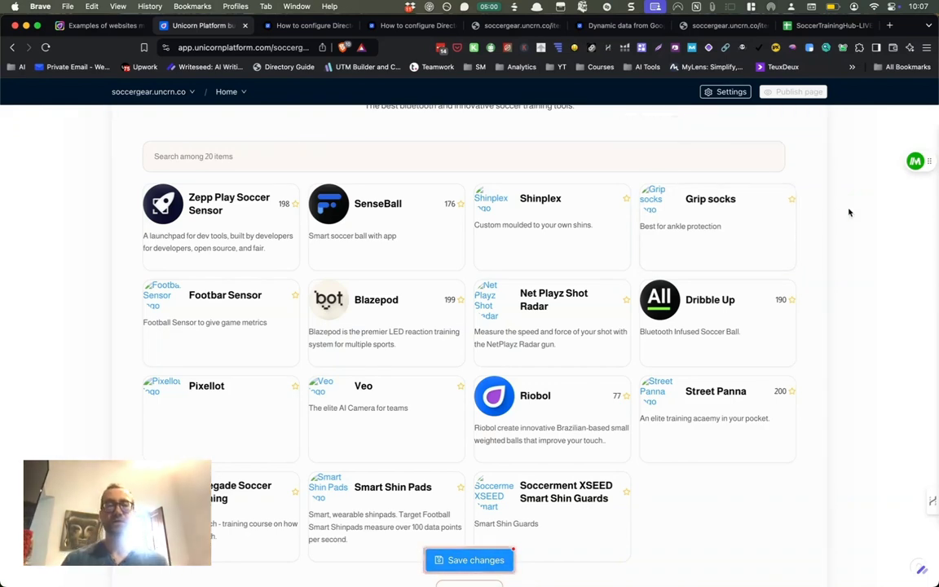
pyautogui.scroll(5, 848, 213)
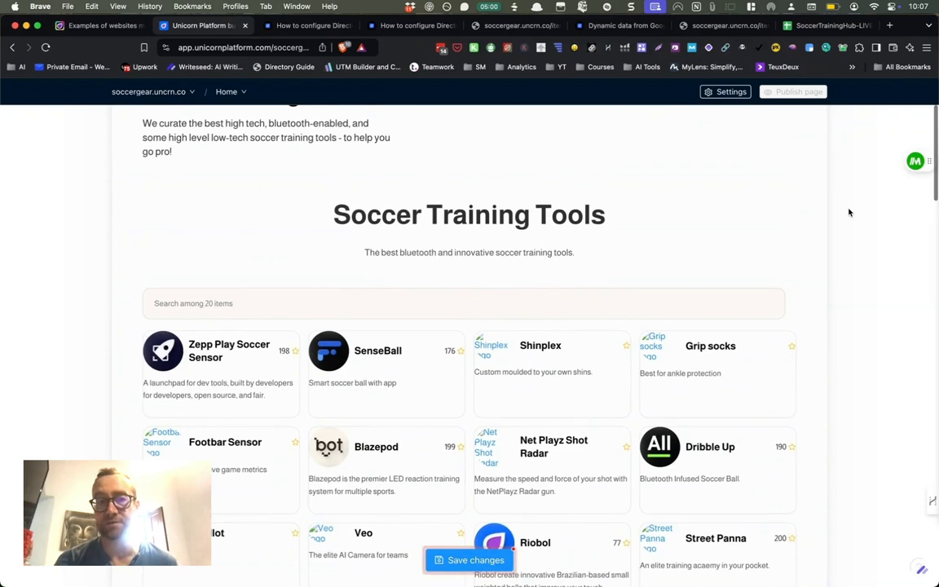
pyautogui.scroll(2, 848, 213)
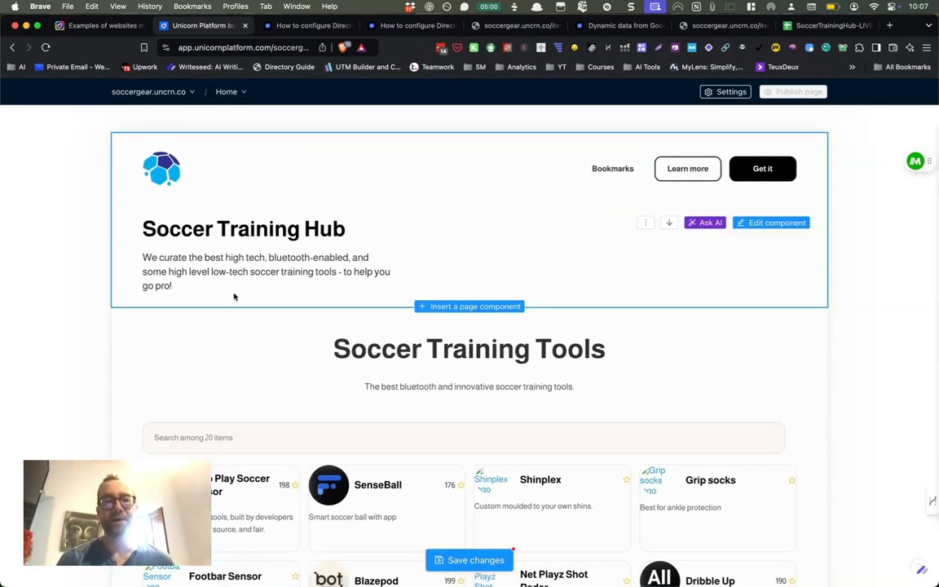
pyautogui.scroll(-3, 83, 378)
pyautogui.scroll(-4, 82, 378)
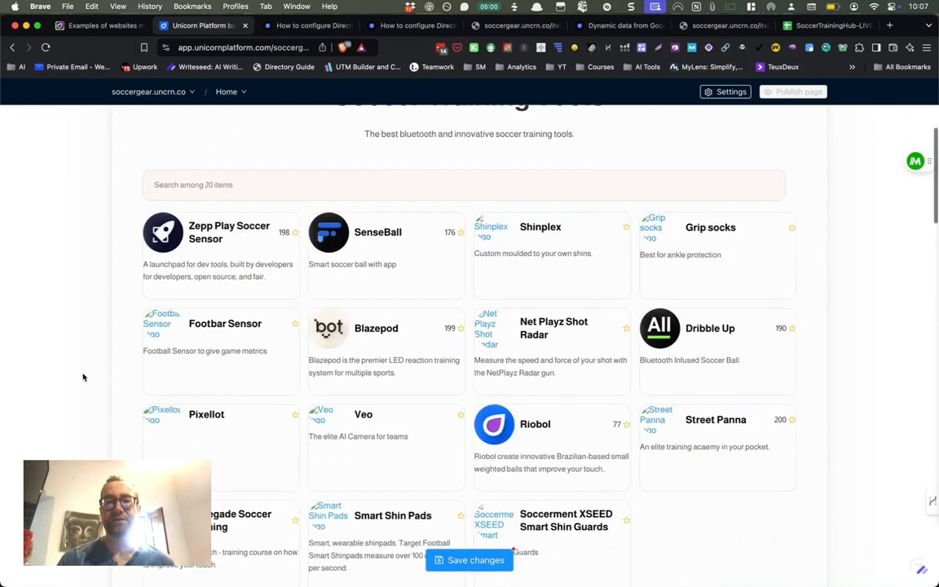